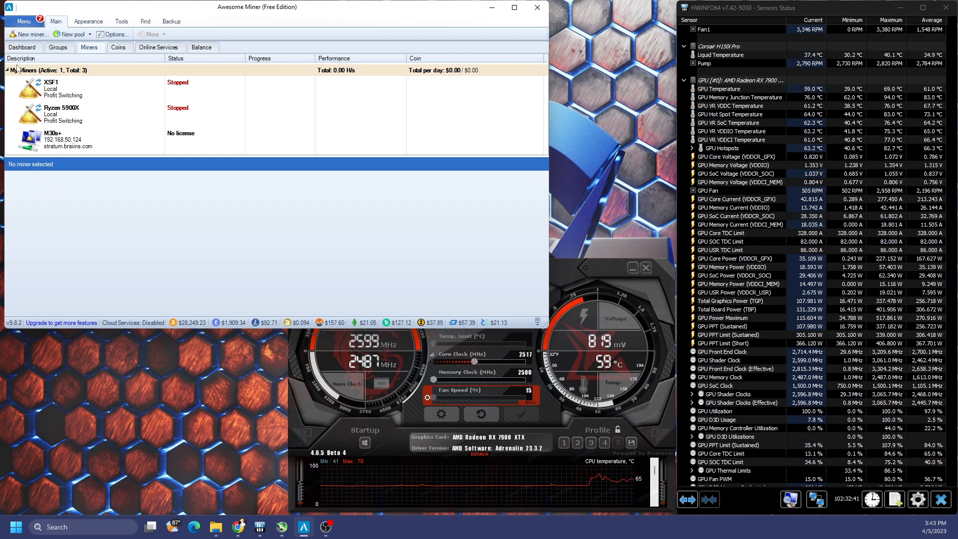
# Step: Nudge the Awesome Miner window a little down and to the right on the desktop
pyautogui.moveTo(91, 11); pyautogui.dragTo(96, 21)
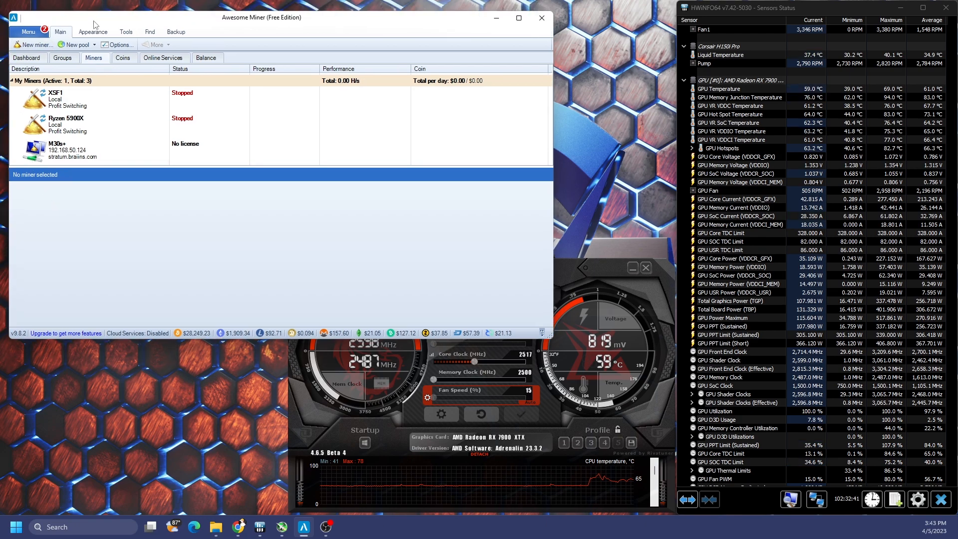
# Step: Check for updates from the Information page and accept installing version 9.9.4
pyautogui.click(27, 34)
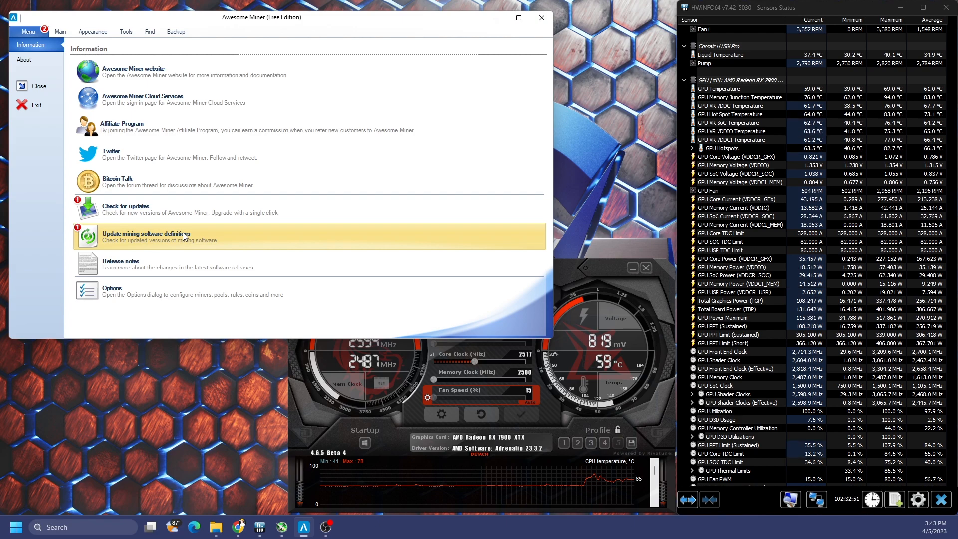
pyautogui.click(161, 208)
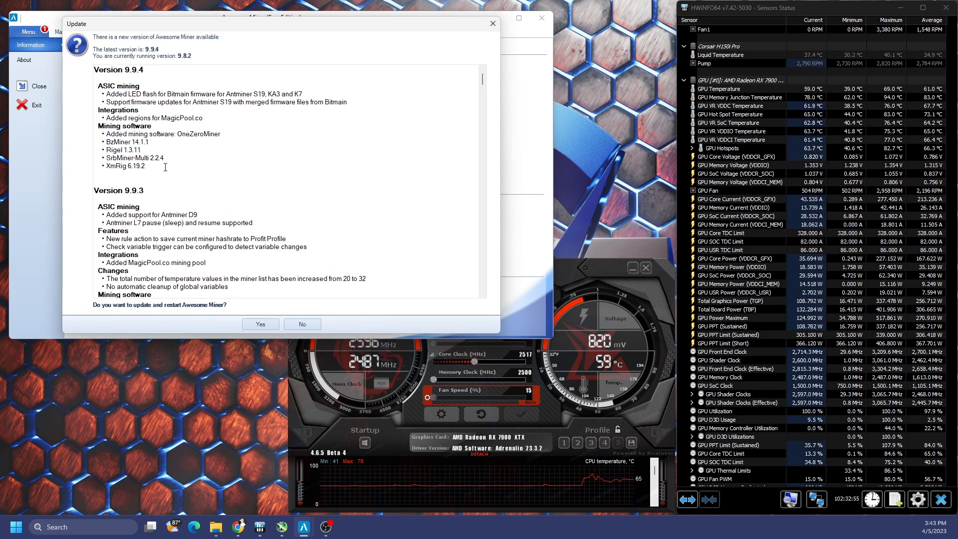
pyautogui.moveTo(151, 165); pyautogui.dragTo(98, 133)
pyautogui.click(257, 324)
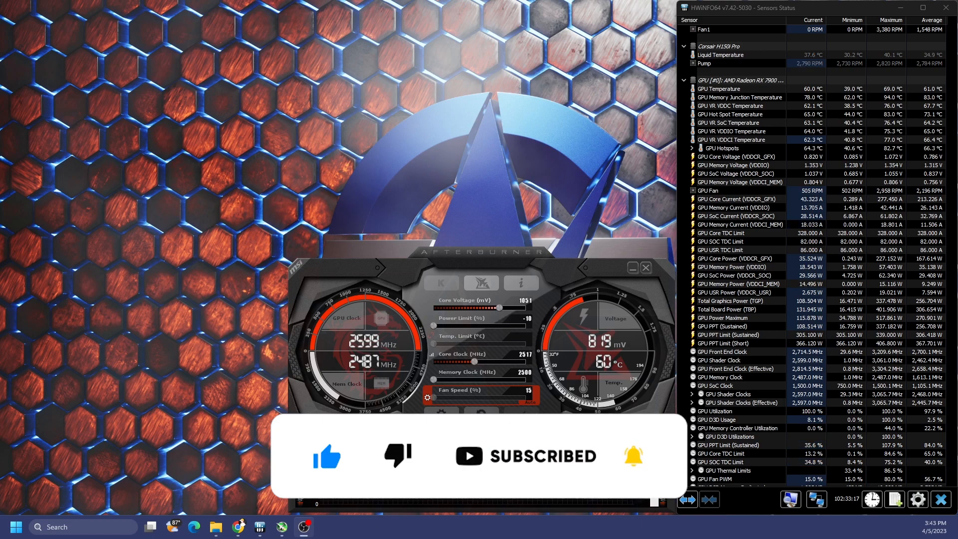
# Step: Move the restarted 9.9.4 window to the upper left and glance at the Information page
pyautogui.moveTo(792, 130); pyautogui.dragTo(236, 29)
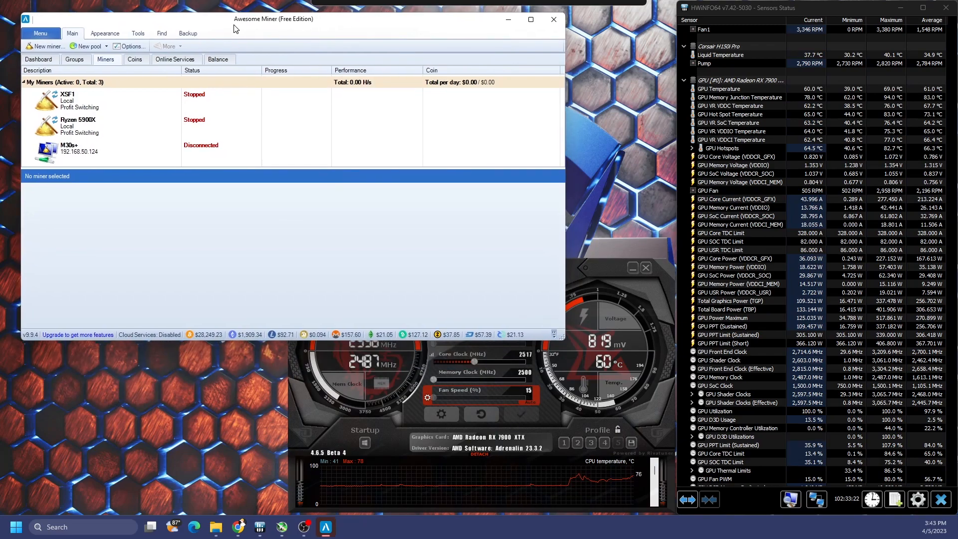
pyautogui.click(41, 33)
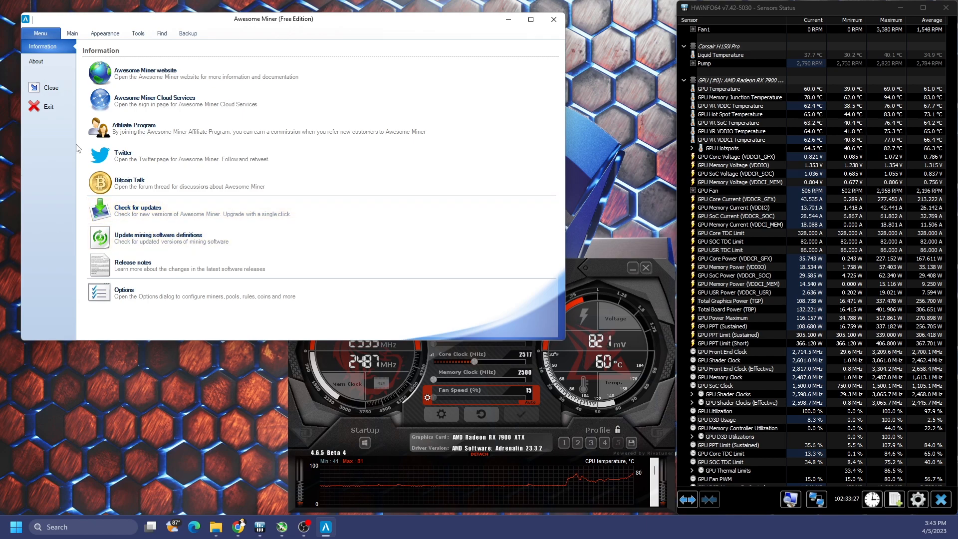
pyautogui.click(73, 34)
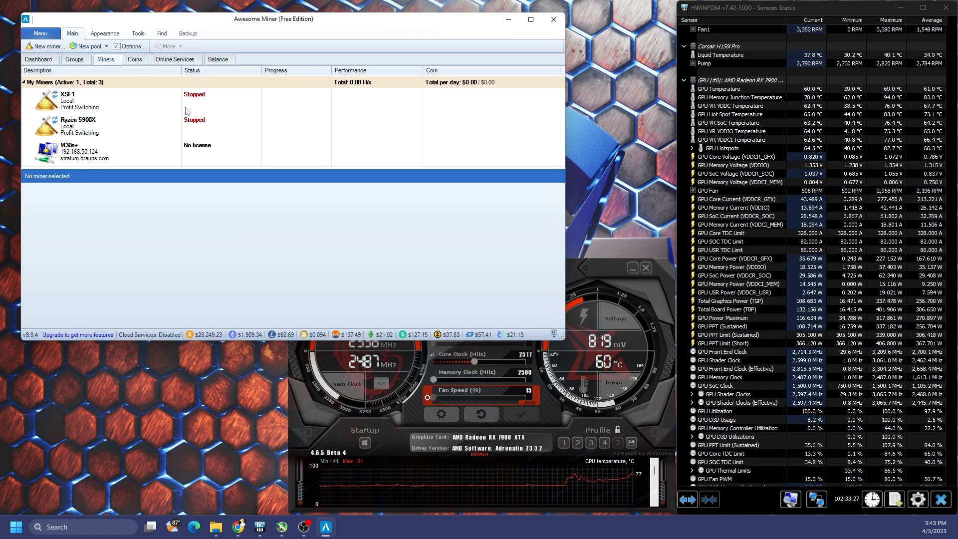
# Step: Review the Ryzen 5900X, M30s+ and XSF1 miners, ending on XSF1's summary
pyautogui.click(119, 127)
pyautogui.press('Down')
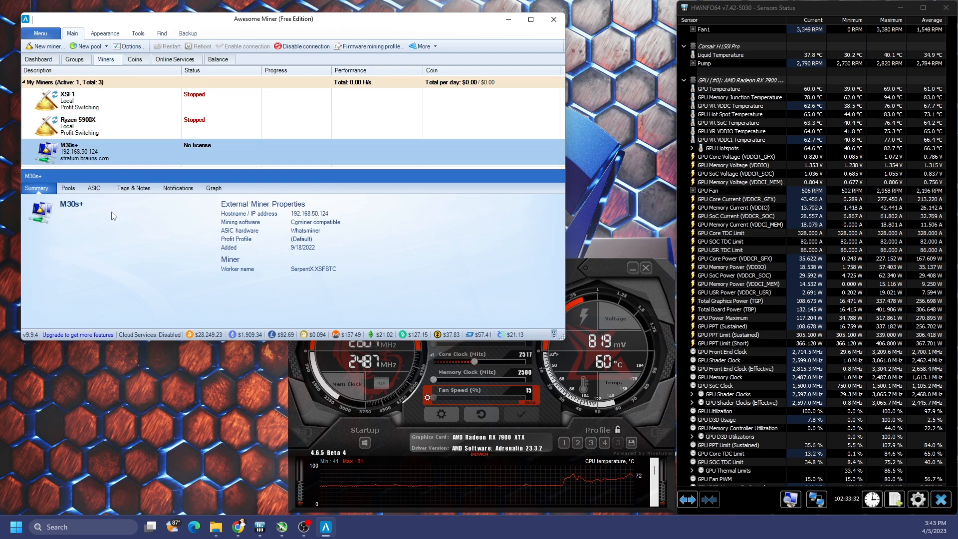
pyautogui.click(121, 104)
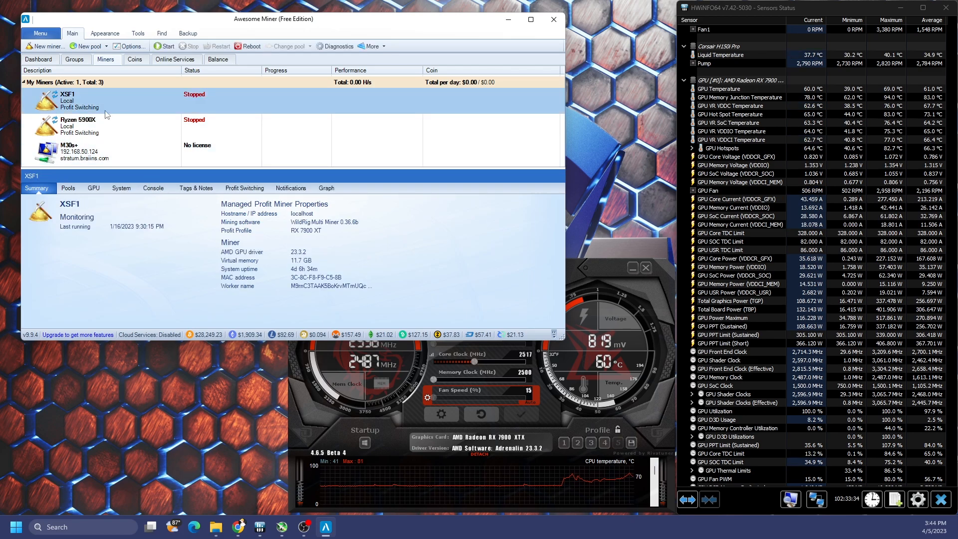
# Step: Open the Benchmark window from Tools and keep RX 7900 XT as the profit profile
pyautogui.click(137, 33)
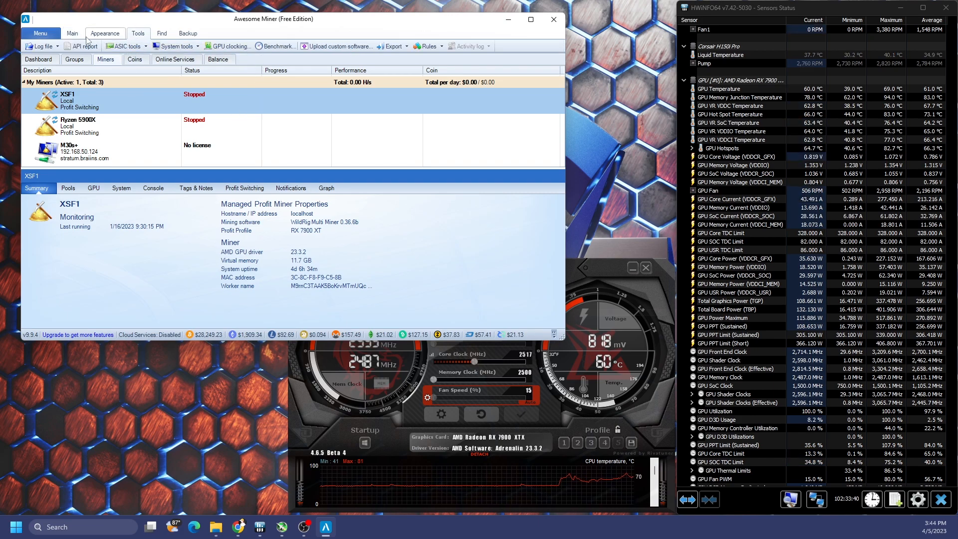
pyautogui.click(278, 45)
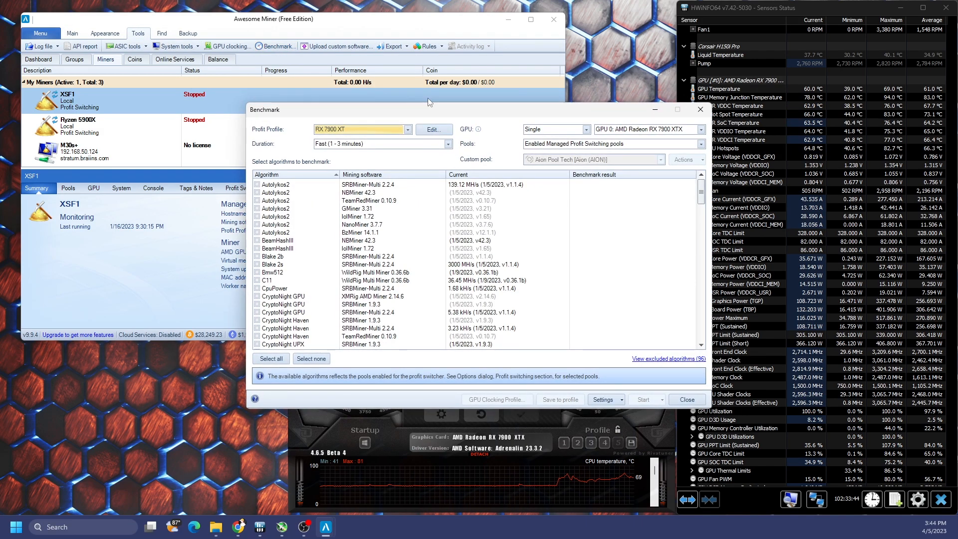
pyautogui.moveTo(420, 114); pyautogui.dragTo(266, 123)
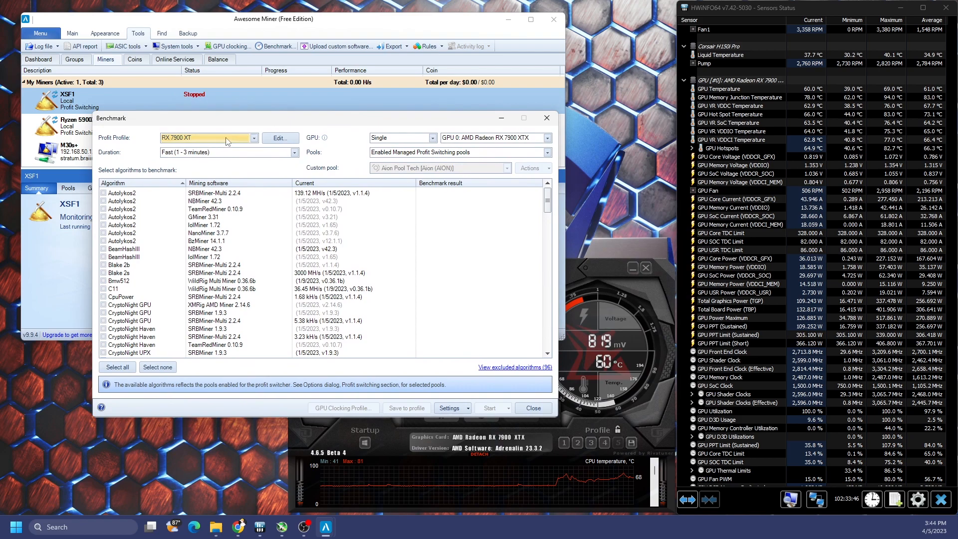
pyautogui.click(254, 138)
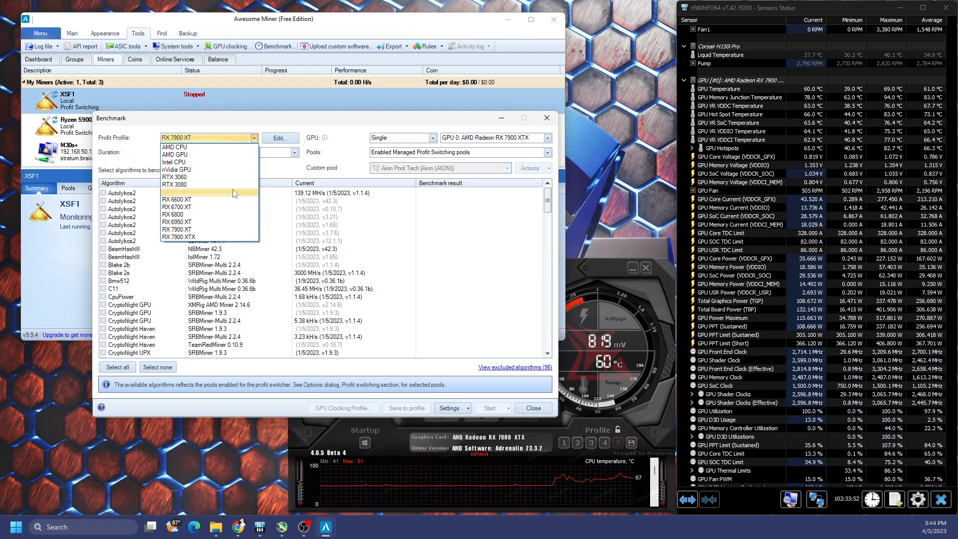
pyautogui.click(277, 139)
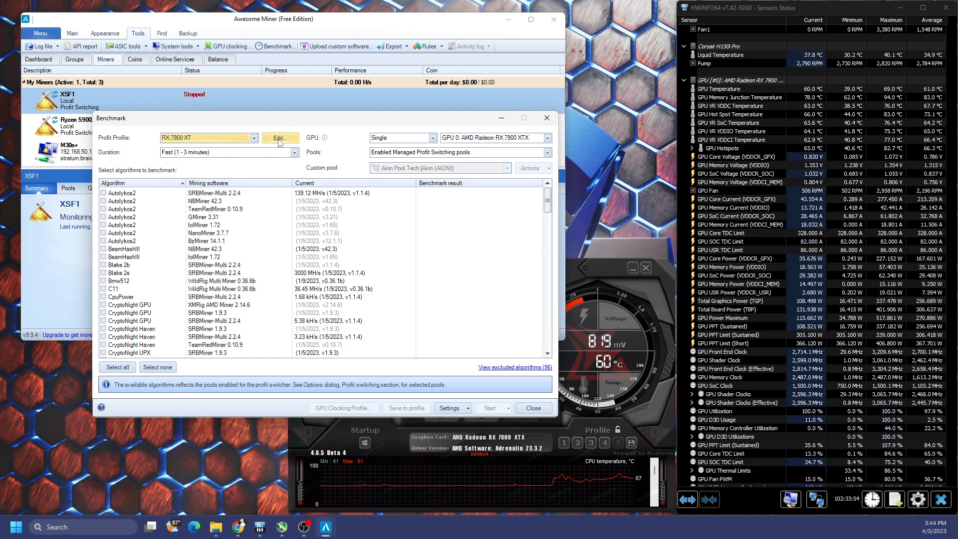
# Step: Inspect the RX 7900 XT profile properties, then close them and the benchmark unchanged
pyautogui.click(277, 138)
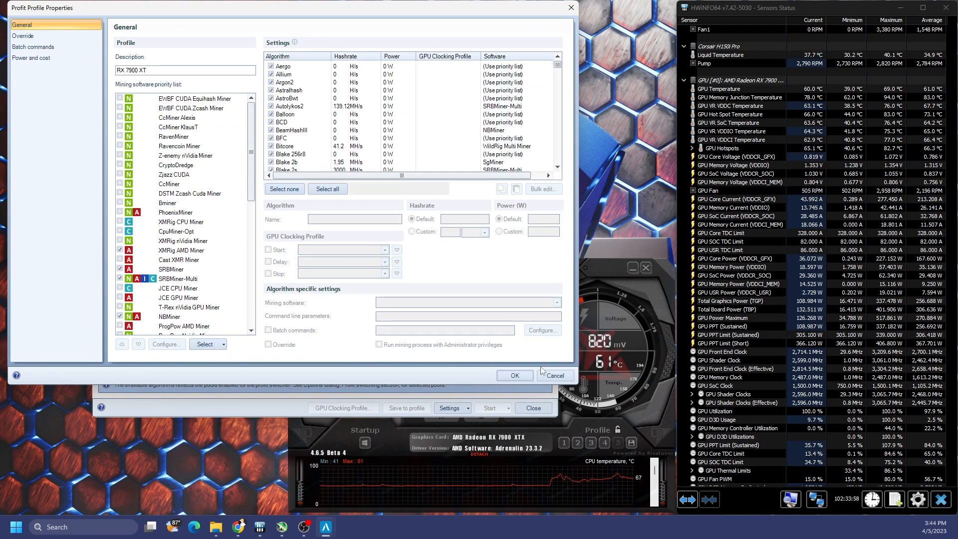
pyautogui.click(564, 375)
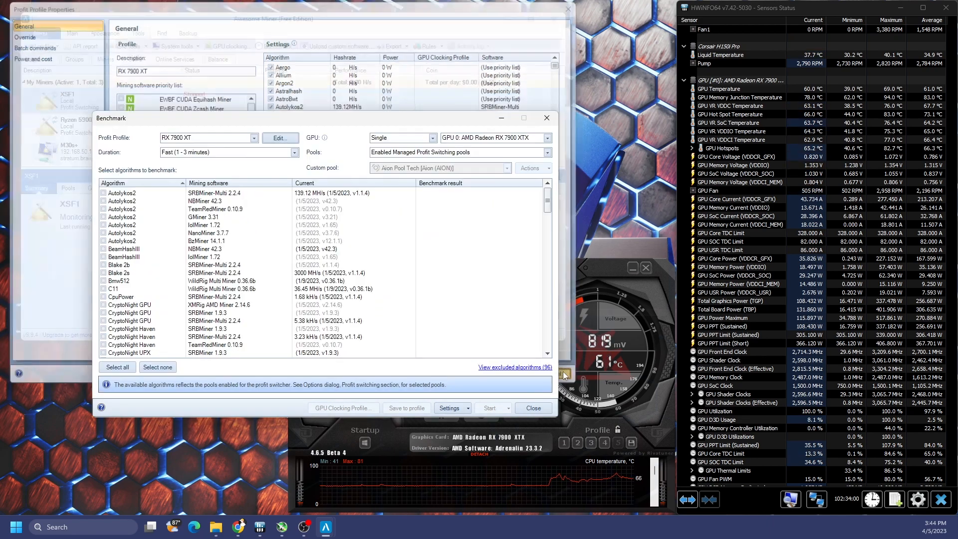
pyautogui.click(536, 408)
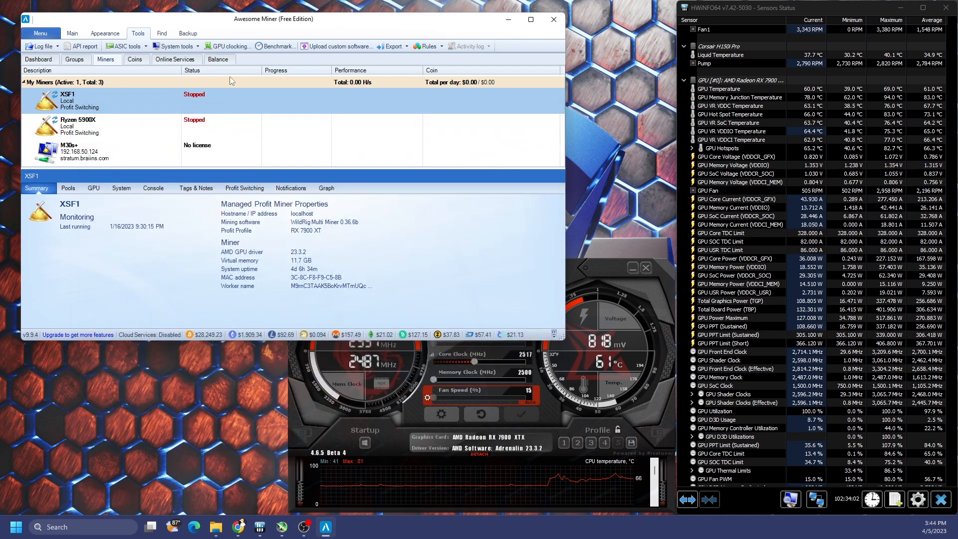
# Step: Open Options from the Main tab at the Profit Profiles page
pyautogui.click(72, 34)
pyautogui.click(128, 46)
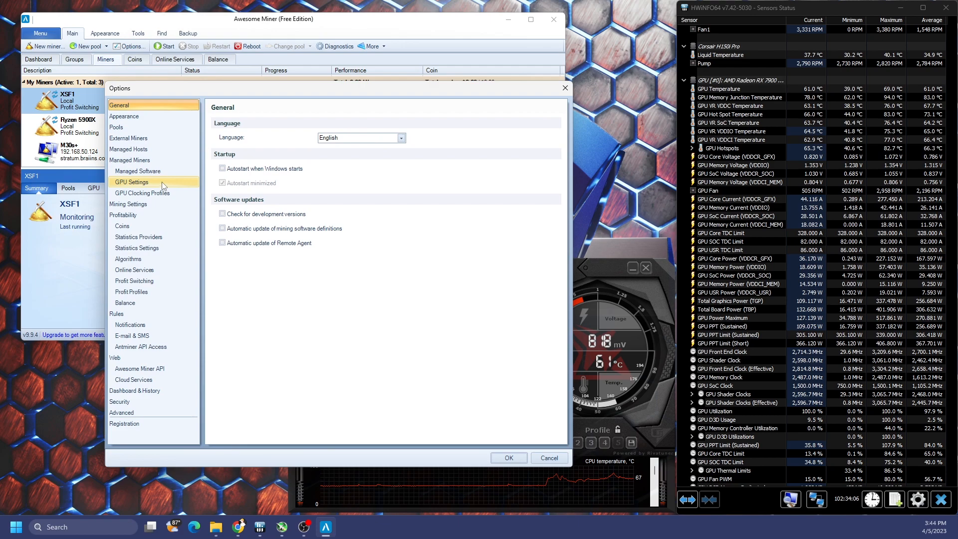
pyautogui.click(144, 292)
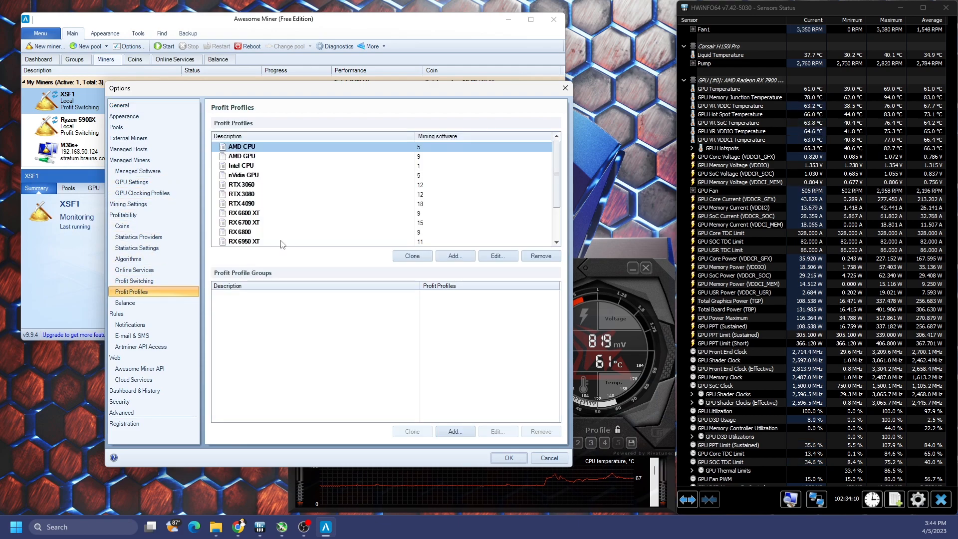
# Step: Draft a new profile described 'RTX 4080', scroll its mining software list, then cancel it
pyautogui.click(463, 257)
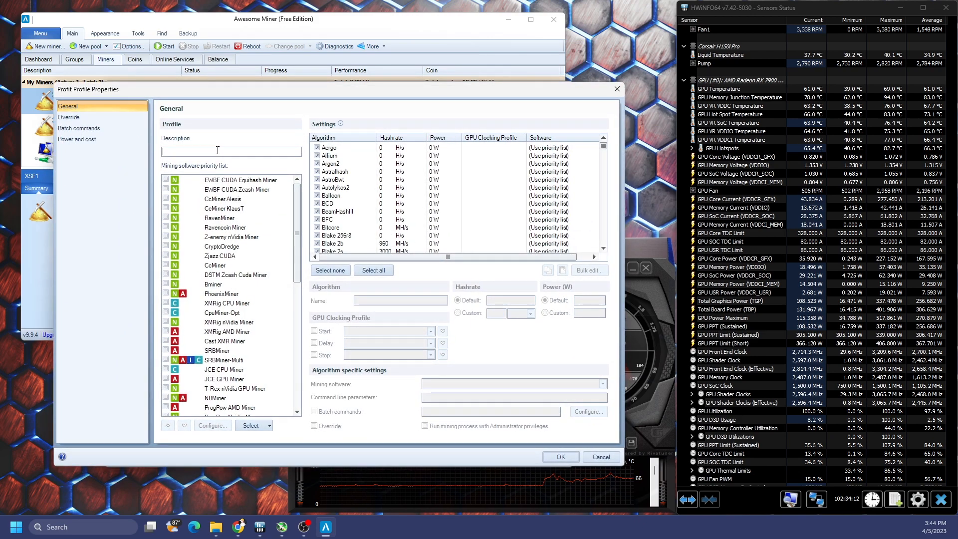
pyautogui.write('RTX ')
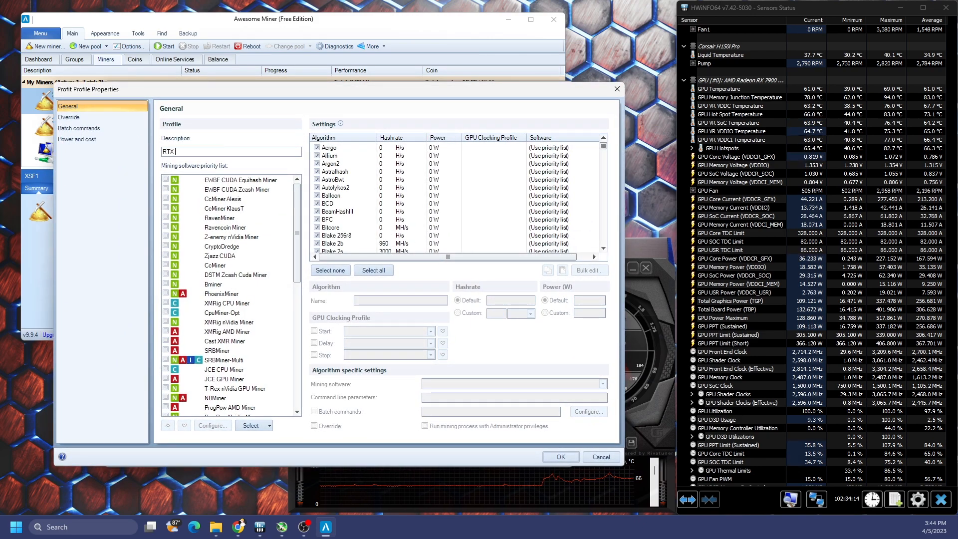
pyautogui.write('4080')
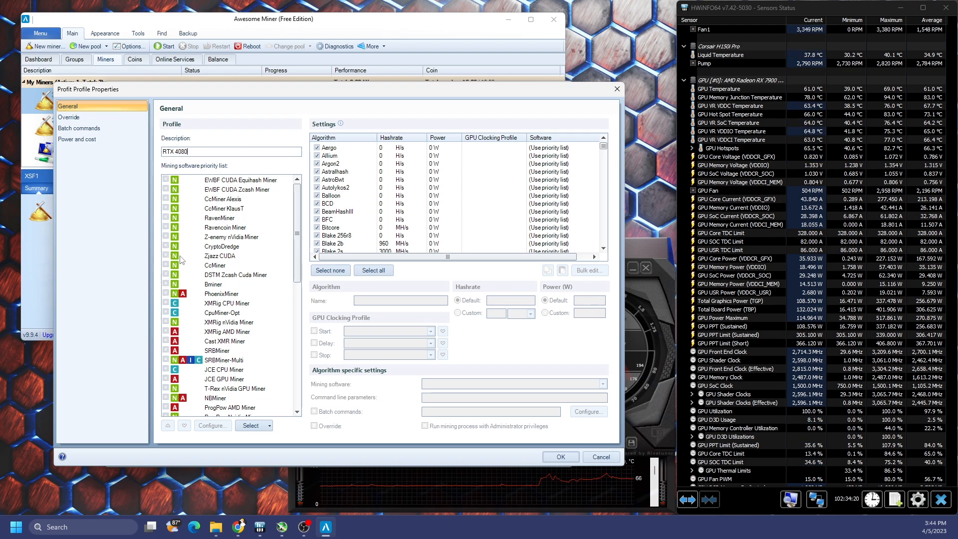
pyautogui.scroll(-1, 171, 288)
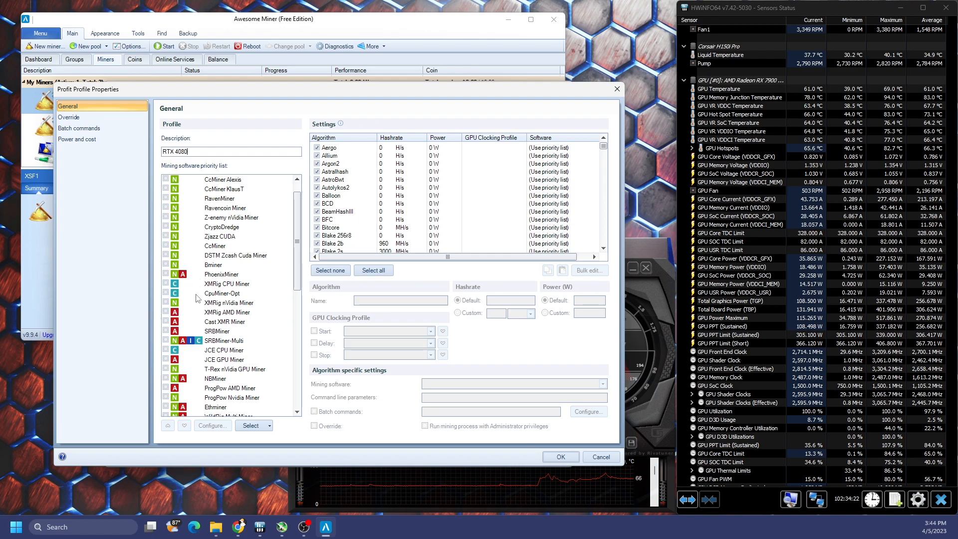
pyautogui.scroll(-1, 195, 297)
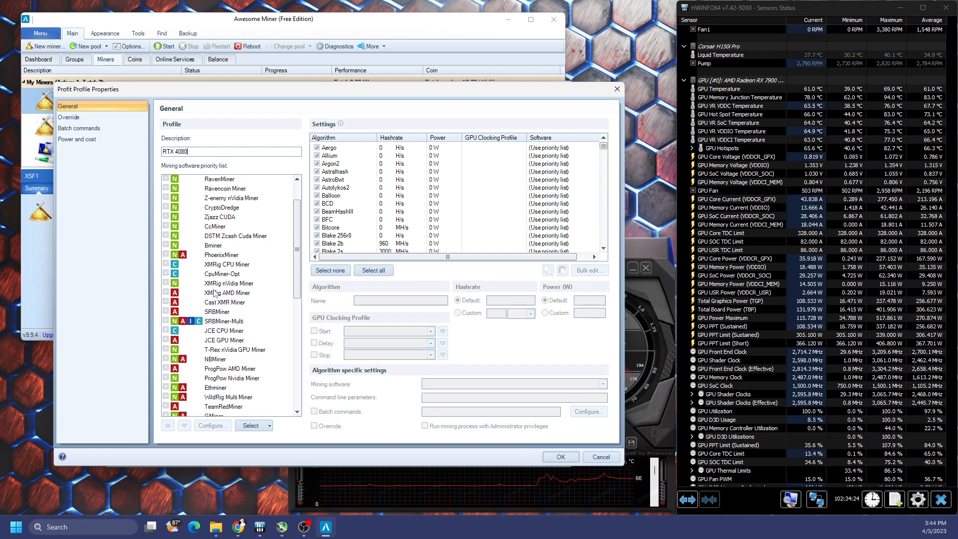
pyautogui.scroll(-1, 214, 292)
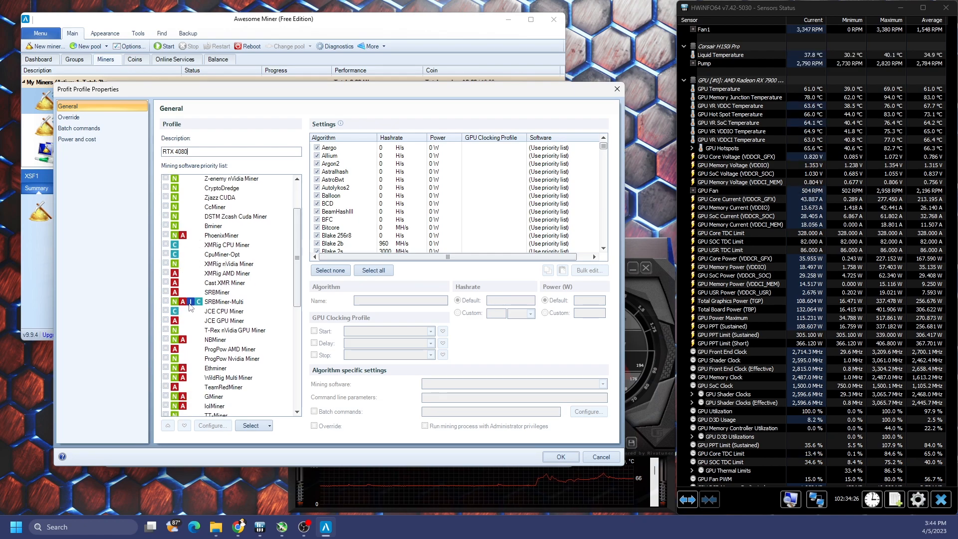
pyautogui.scroll(-6, 165, 306)
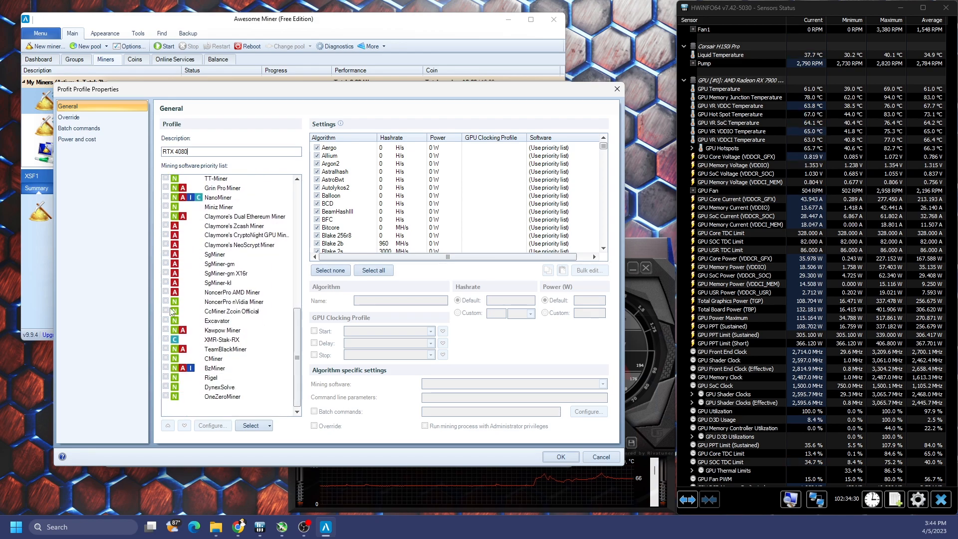
pyautogui.scroll(-1, 172, 408)
pyautogui.scroll(9, 173, 408)
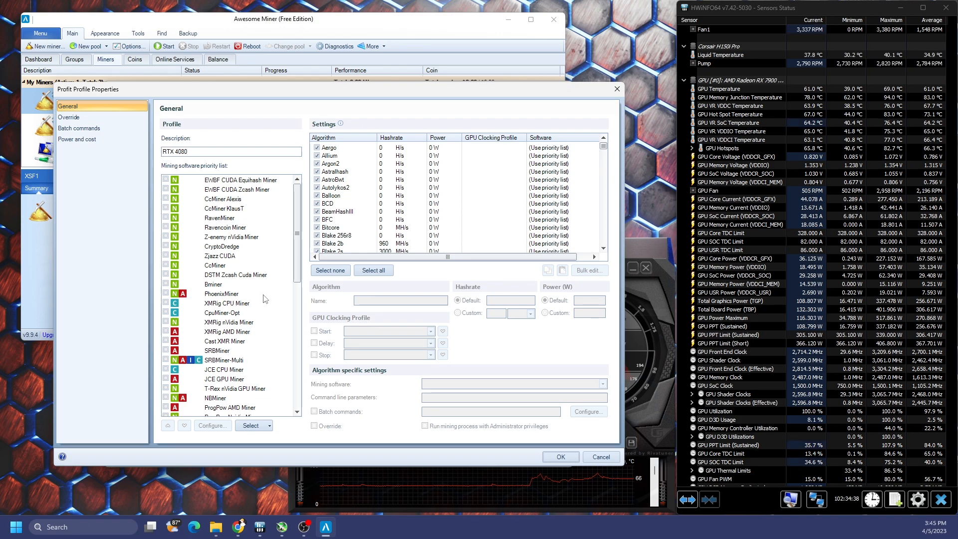
pyautogui.scroll(-3, 264, 298)
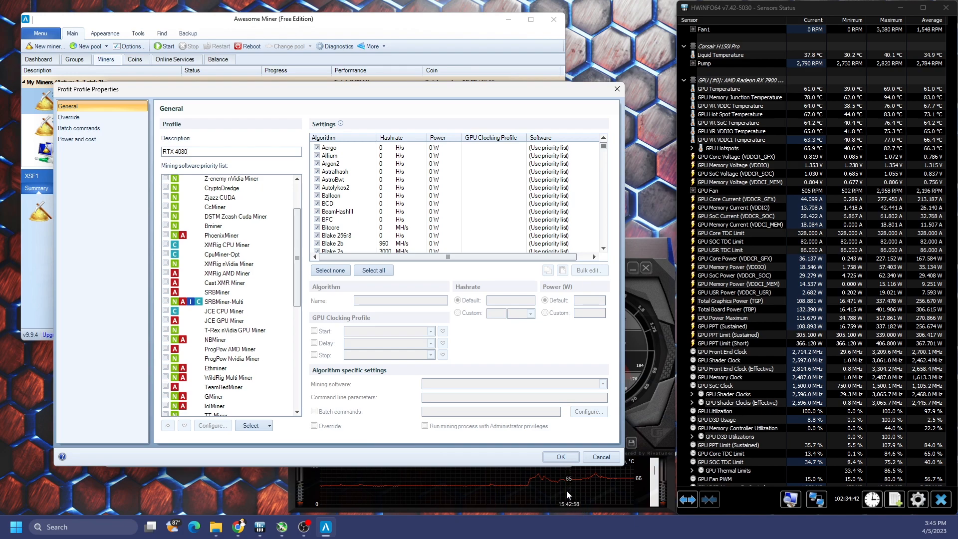
pyautogui.click(600, 456)
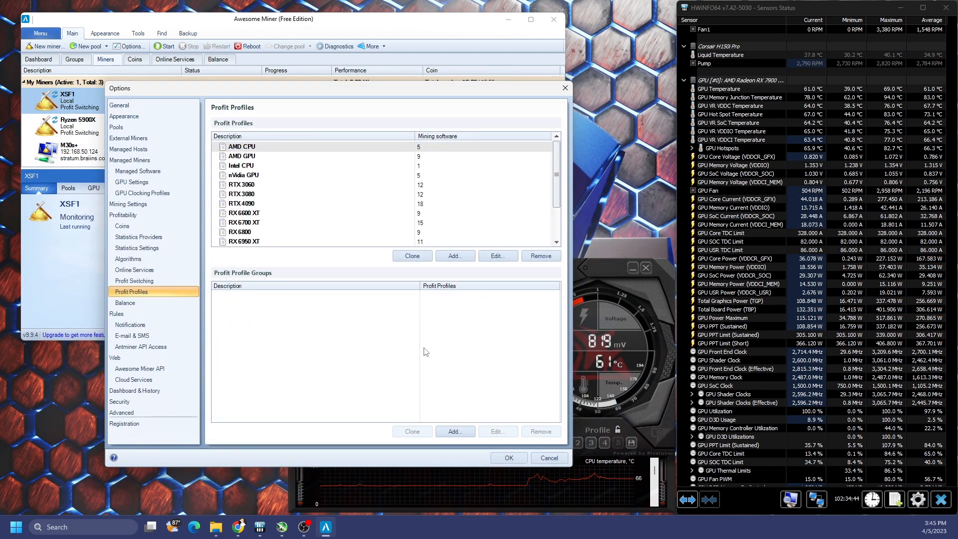
# Step: Start and discard another new profile, then open the RTX 3080 profit profile
pyautogui.click(454, 255)
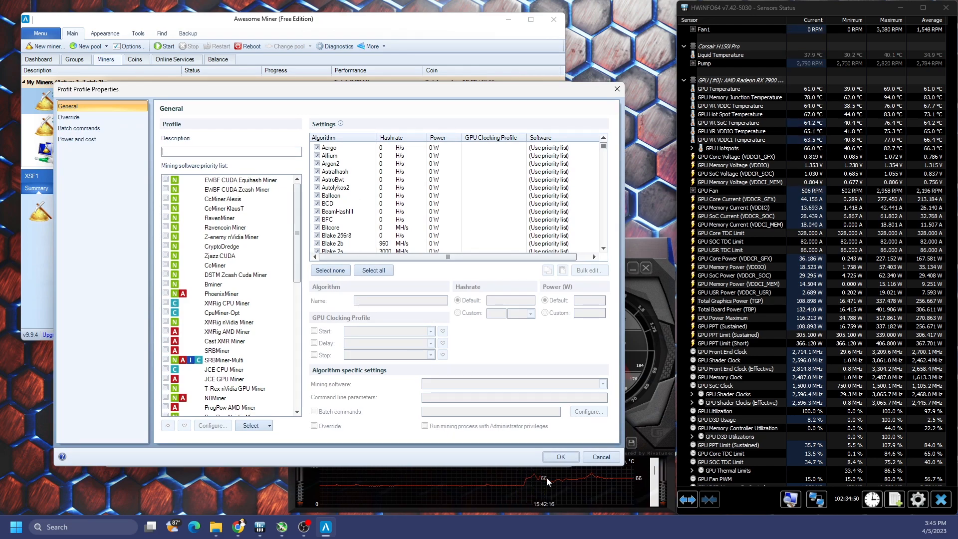
pyautogui.click(600, 457)
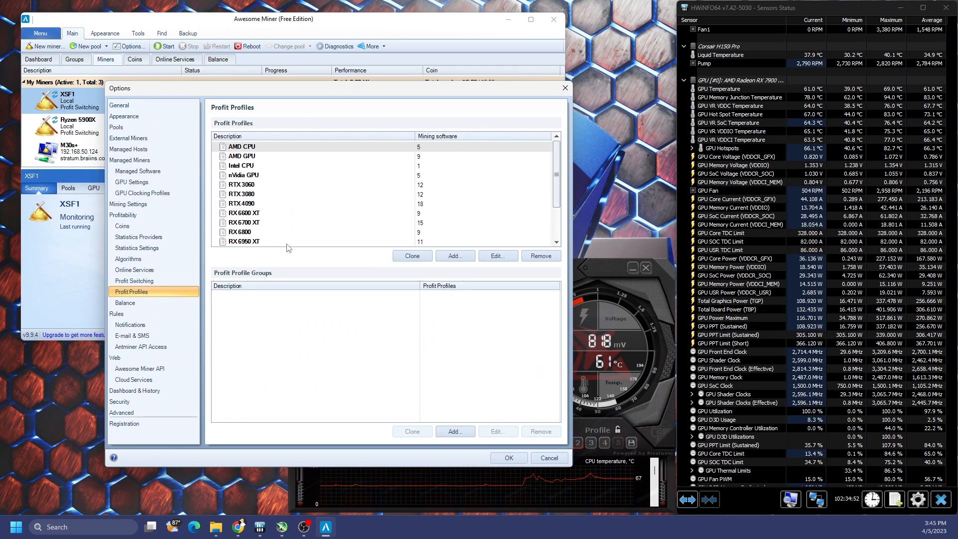
pyautogui.click(252, 194)
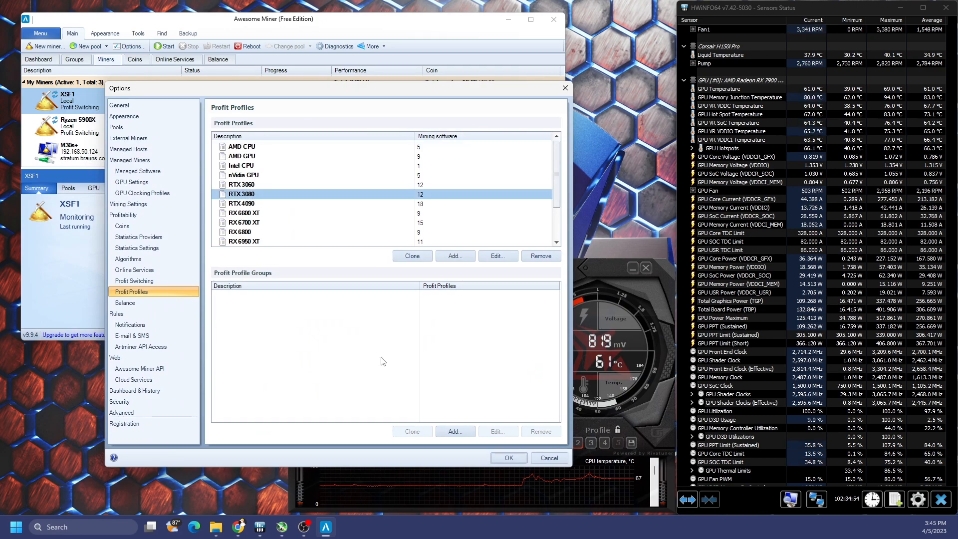
pyautogui.doubleClick(357, 199)
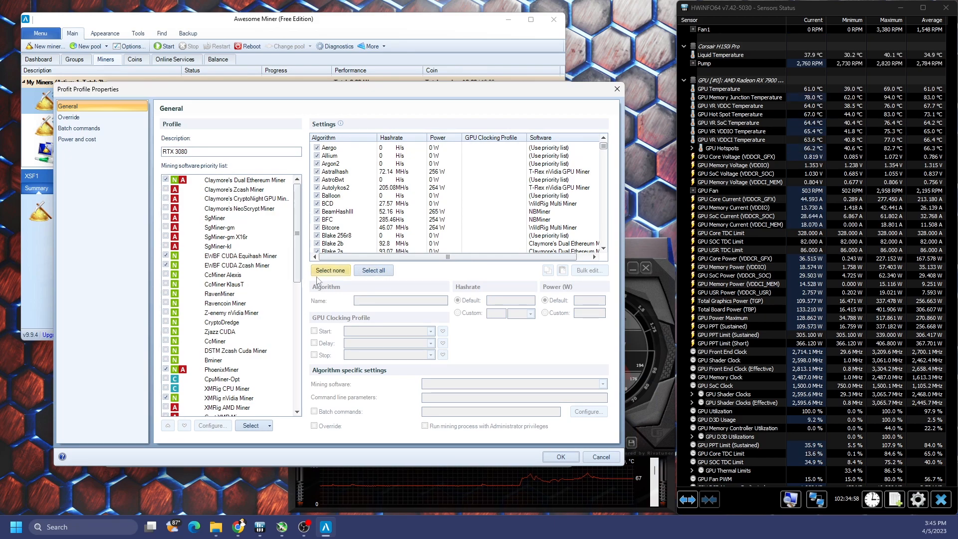
# Step: Scroll through RTX 3080's algorithm settings, then cancel the profile and Options unchanged
pyautogui.scroll(-2, 361, 202)
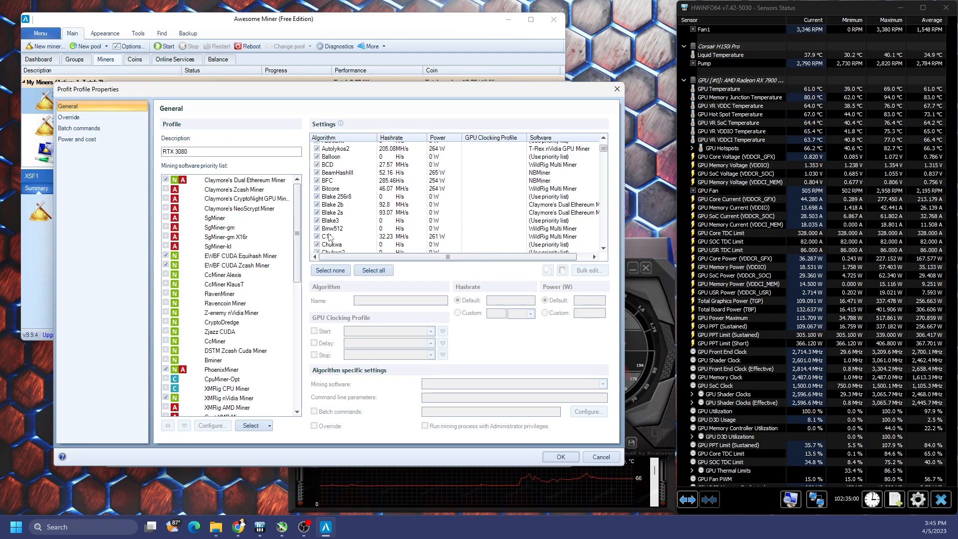
pyautogui.scroll(-5, 342, 217)
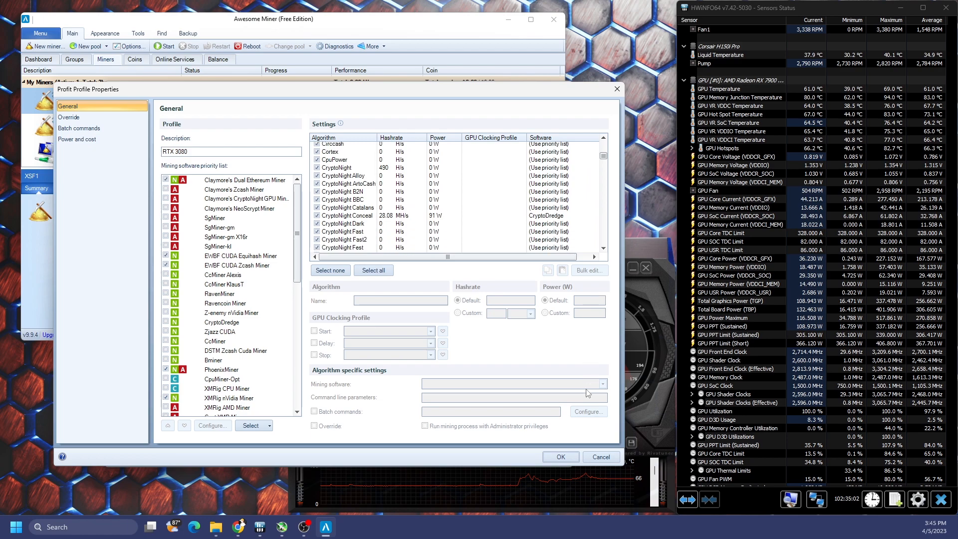
pyautogui.click(601, 456)
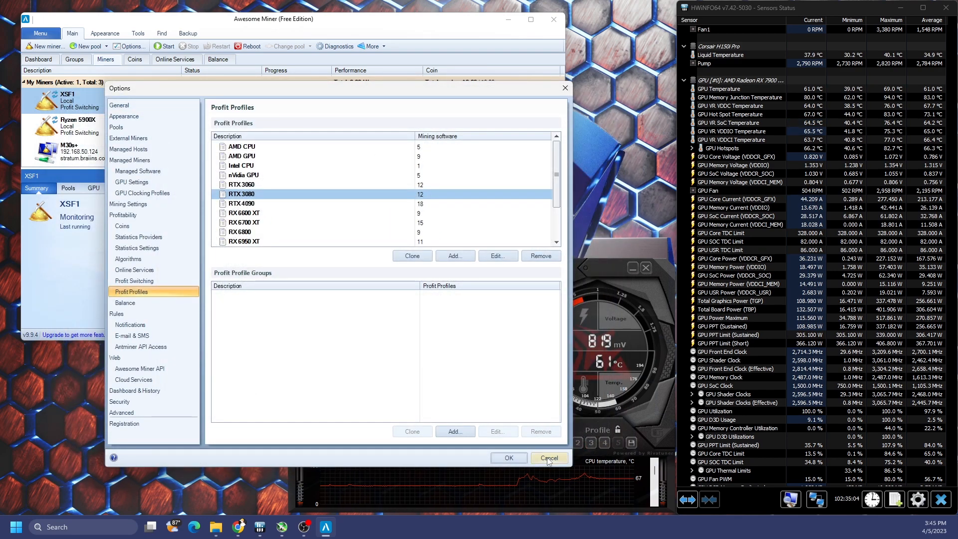
pyautogui.click(548, 458)
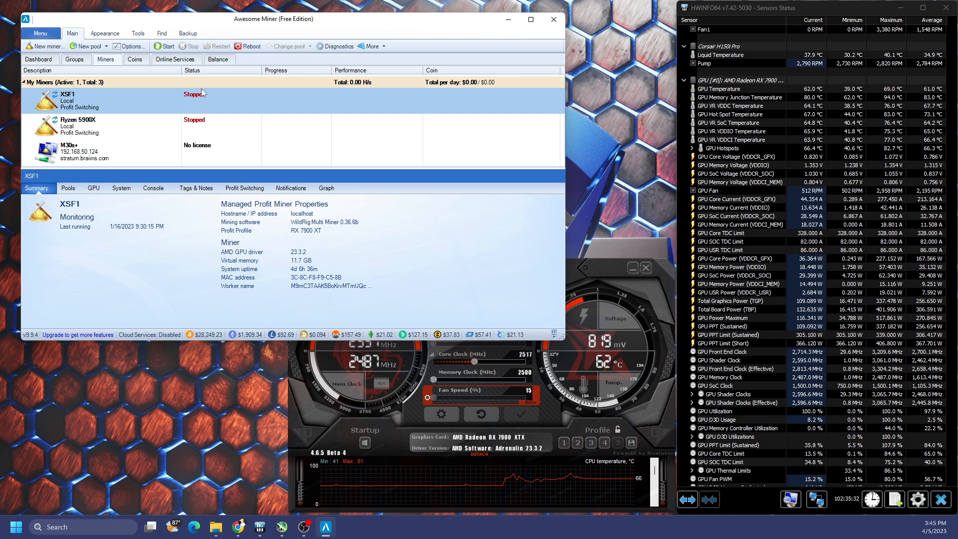
# Step: Open Benchmark with the RX 7900 XTX profit profile and select all algorithms
pyautogui.click(138, 34)
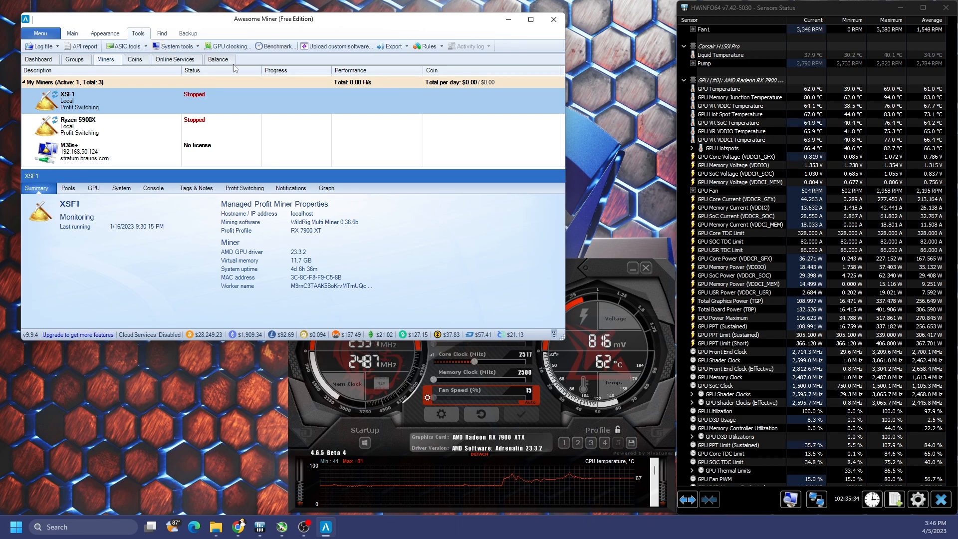
pyautogui.click(272, 47)
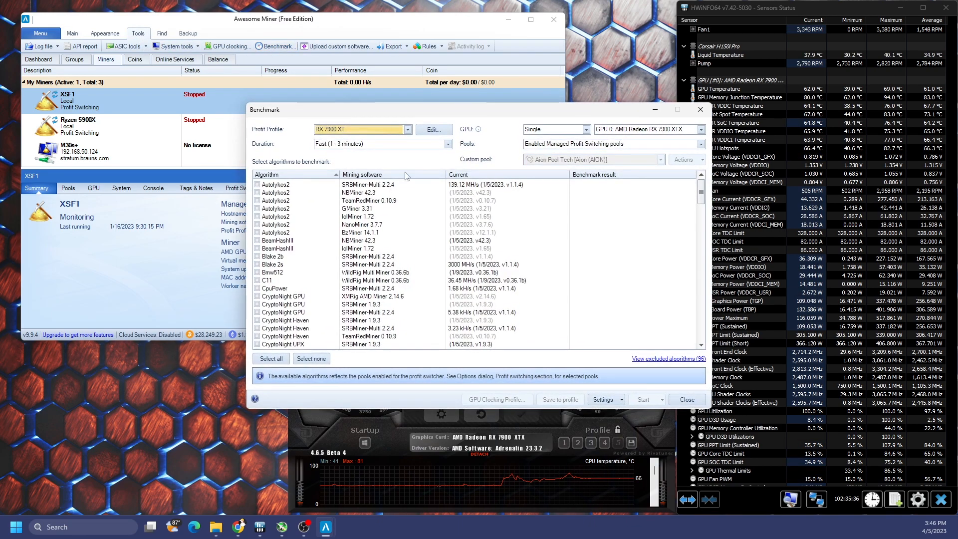
pyautogui.click(408, 130)
pyautogui.click(395, 234)
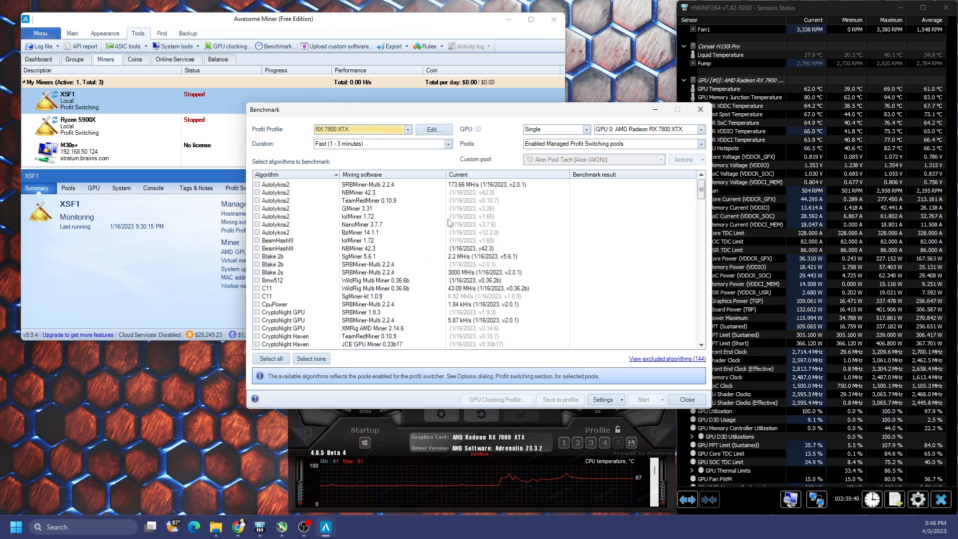
pyautogui.moveTo(436, 111); pyautogui.dragTo(357, 114)
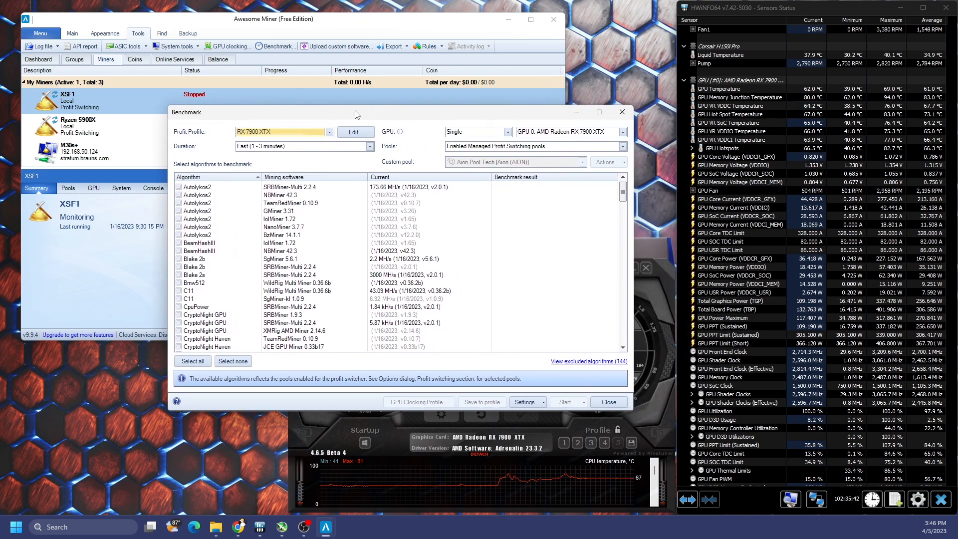
pyautogui.click(203, 365)
# Step: Review the CryptoNight Haven, UPX and V4 entries, then close without benchmarking
pyautogui.scroll(-2, 250, 229)
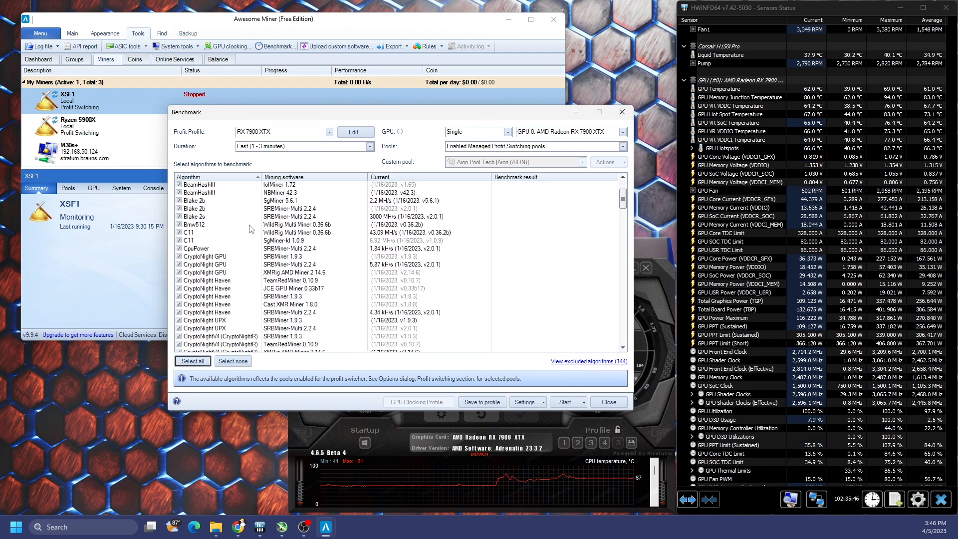
pyautogui.scroll(2, 347, 292)
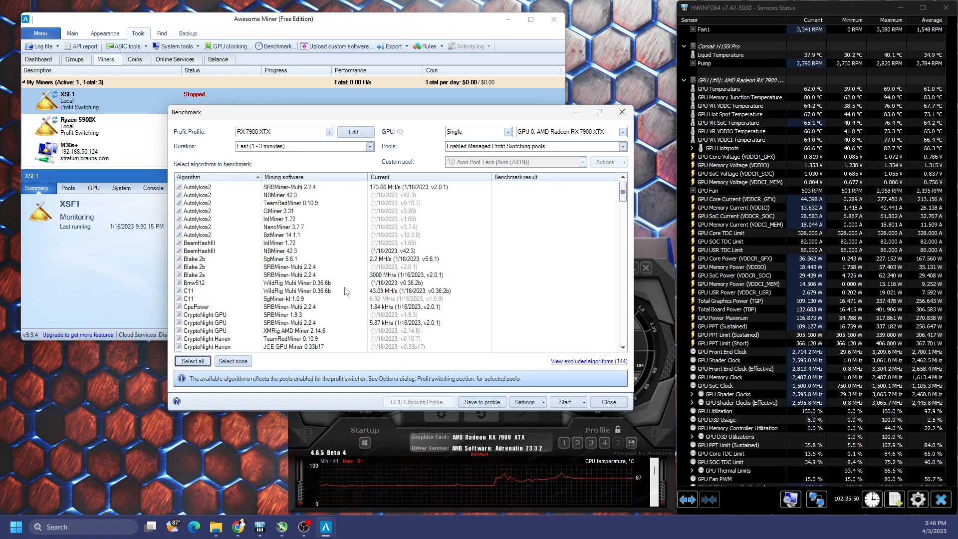
pyautogui.scroll(-3, 423, 279)
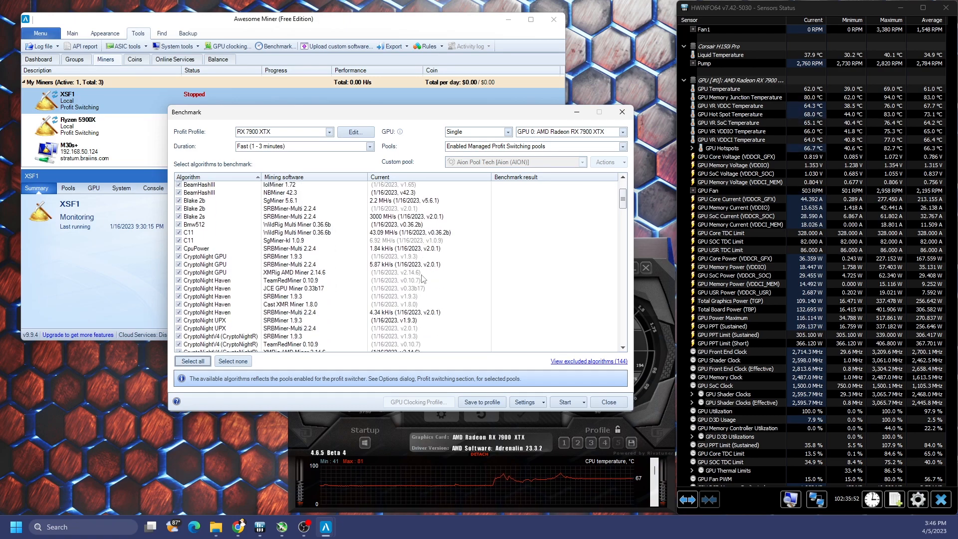
pyautogui.scroll(-2, 423, 278)
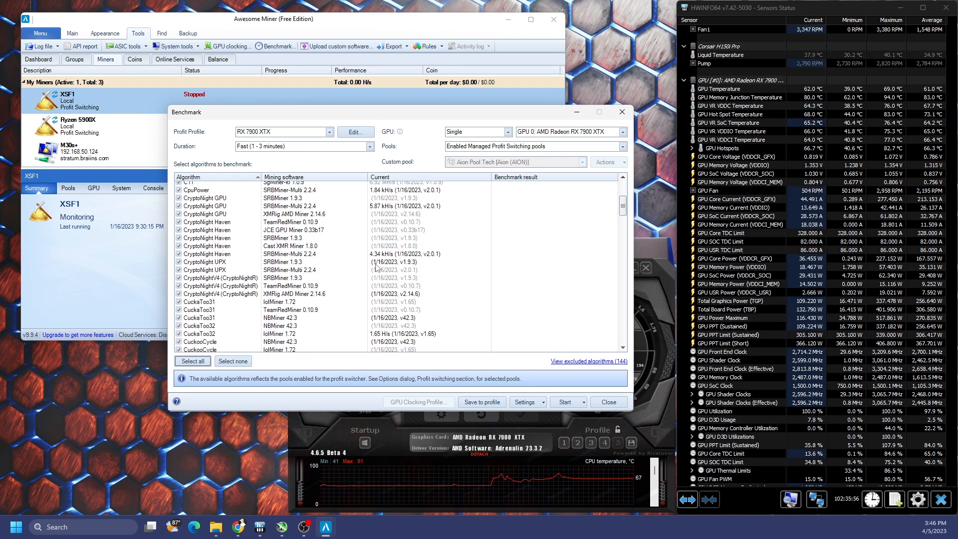
pyautogui.click(205, 255)
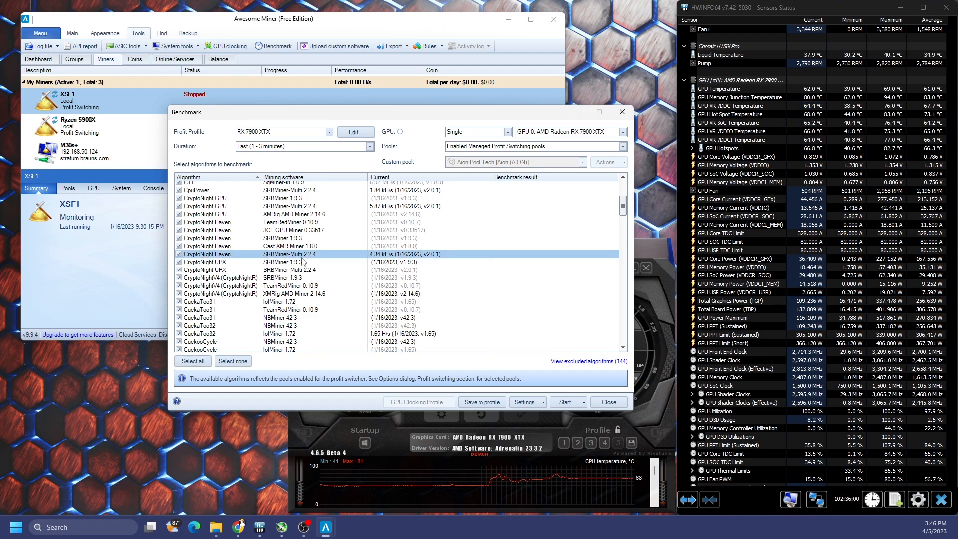
pyautogui.click(389, 264)
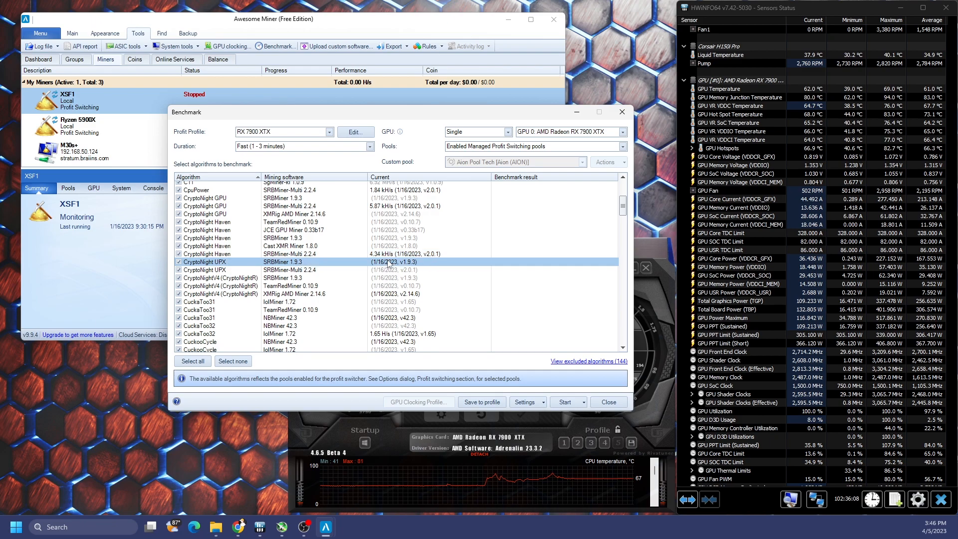
pyautogui.click(394, 280)
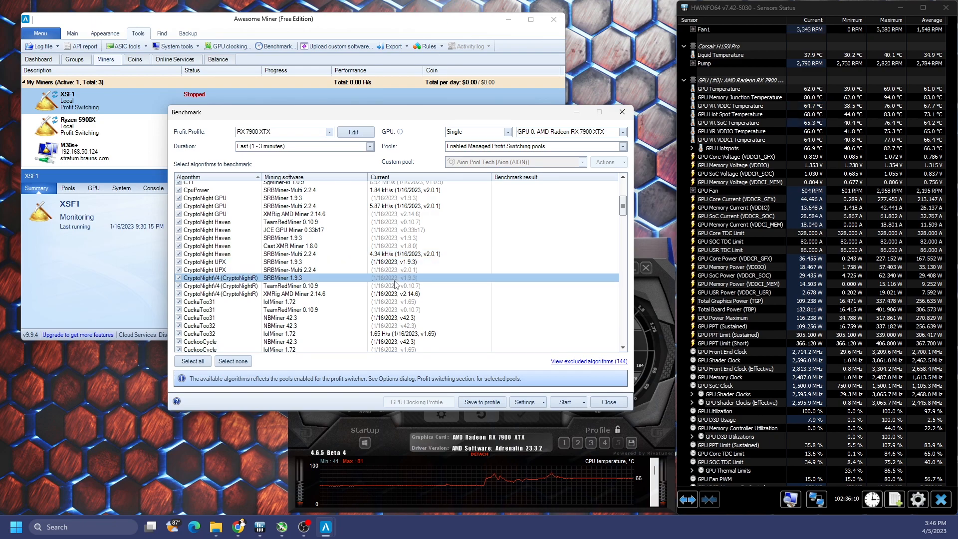
pyautogui.click(404, 287)
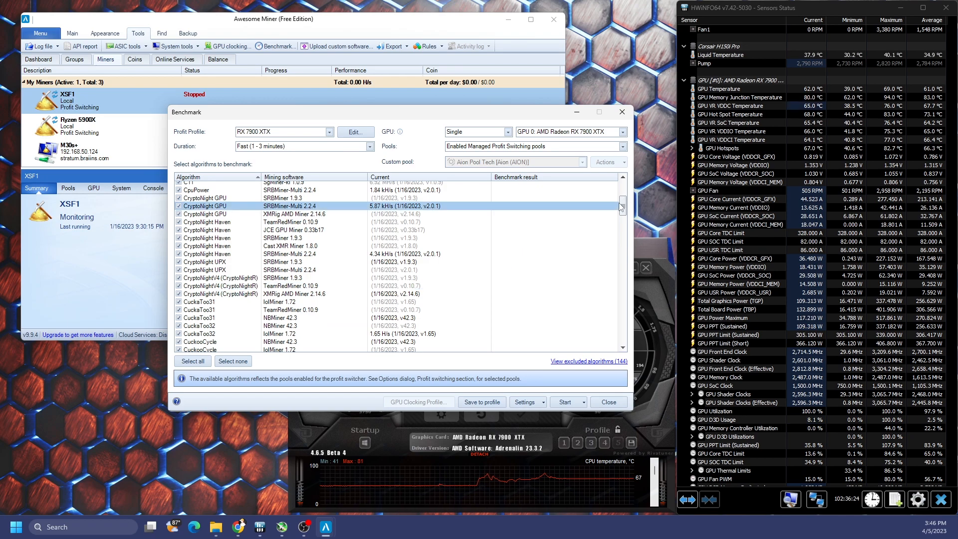
pyautogui.moveTo(622, 205); pyautogui.dragTo(624, 335)
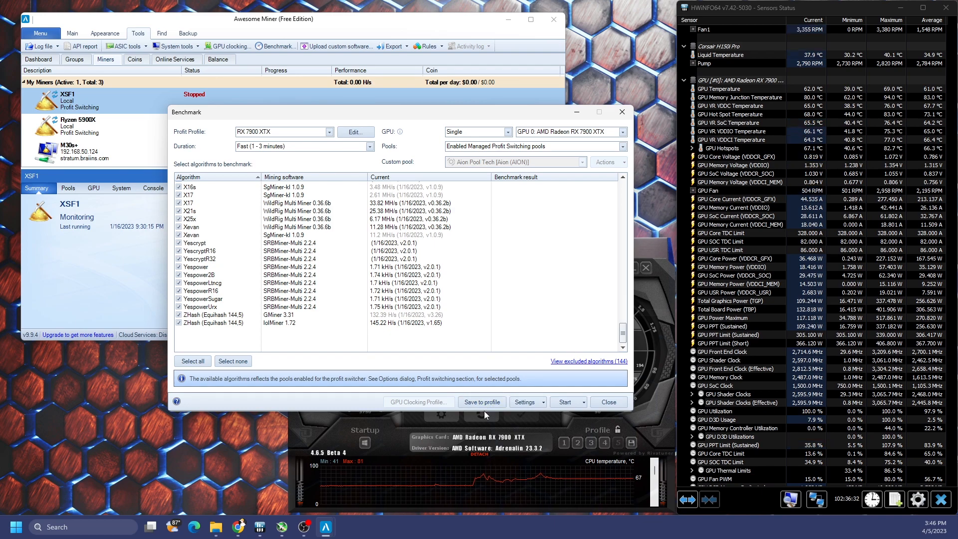
pyautogui.click(609, 402)
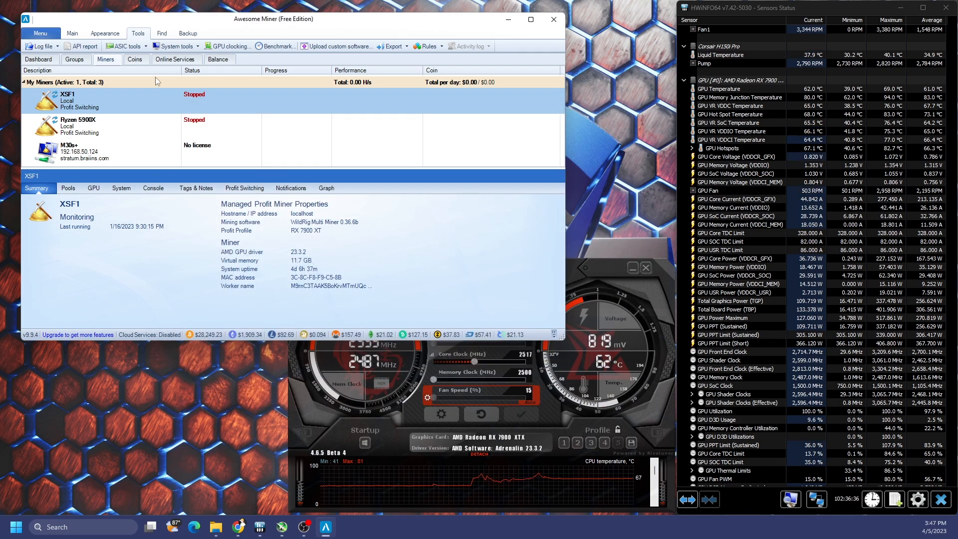
# Step: Open Options, browse Profit Switching and Profit Profiles, then select XSF1 under Managed Miners
pyautogui.click(74, 35)
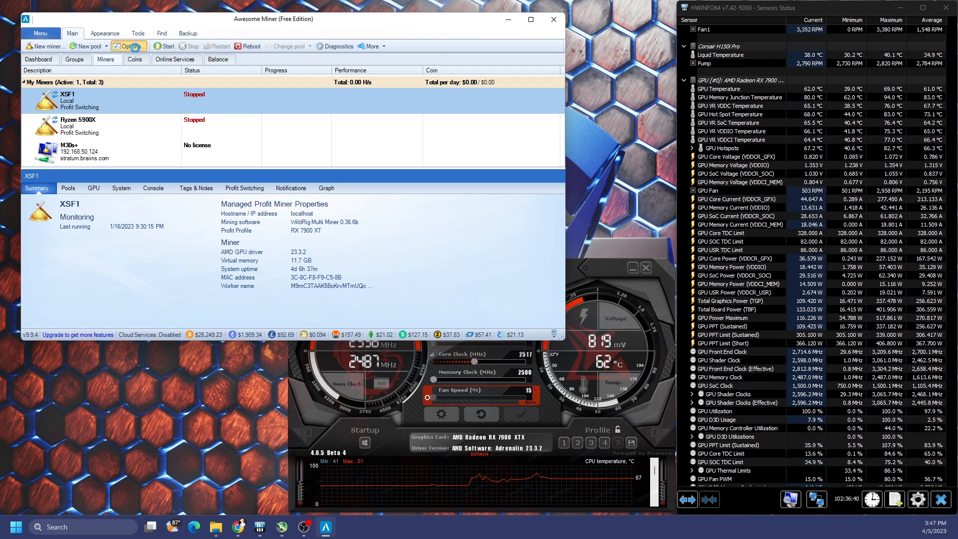
pyautogui.click(131, 46)
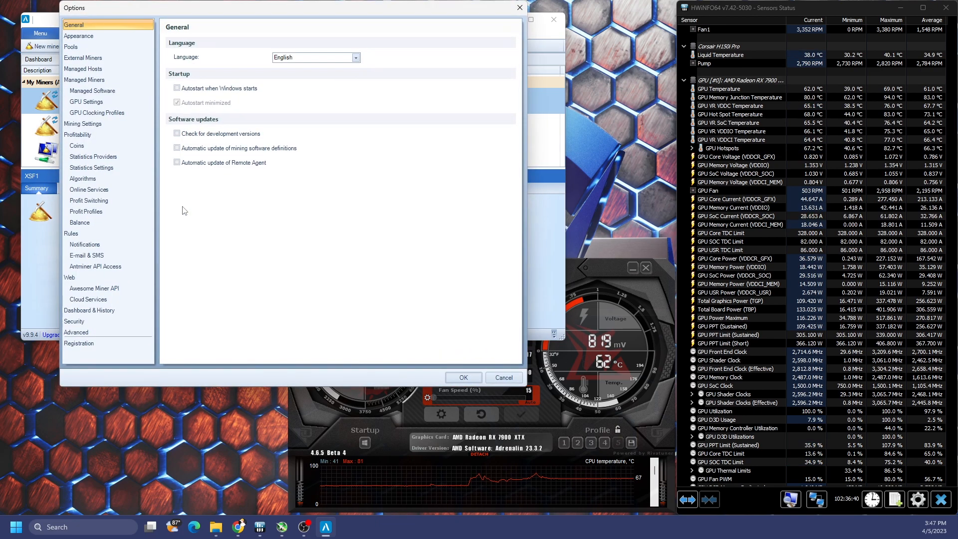
pyautogui.click(105, 201)
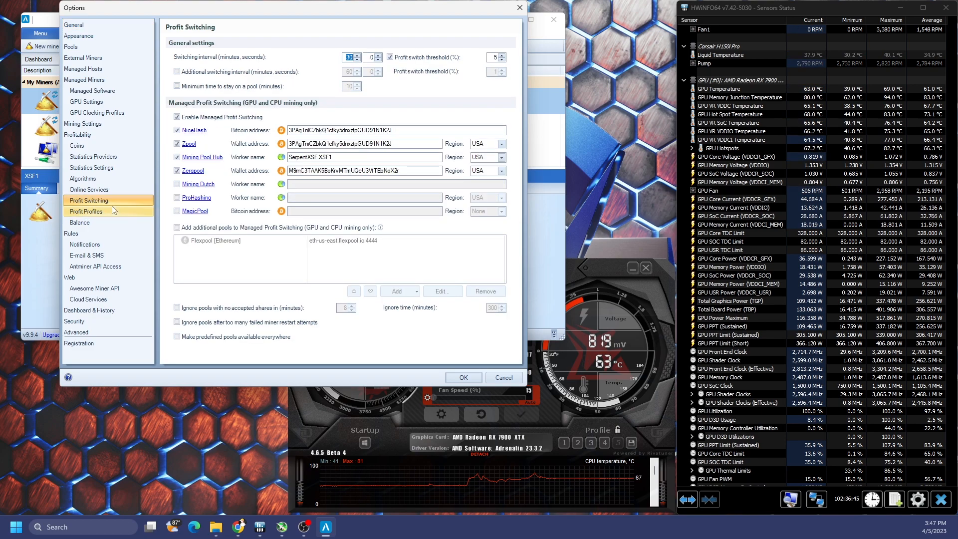
pyautogui.click(112, 208)
pyautogui.click(117, 202)
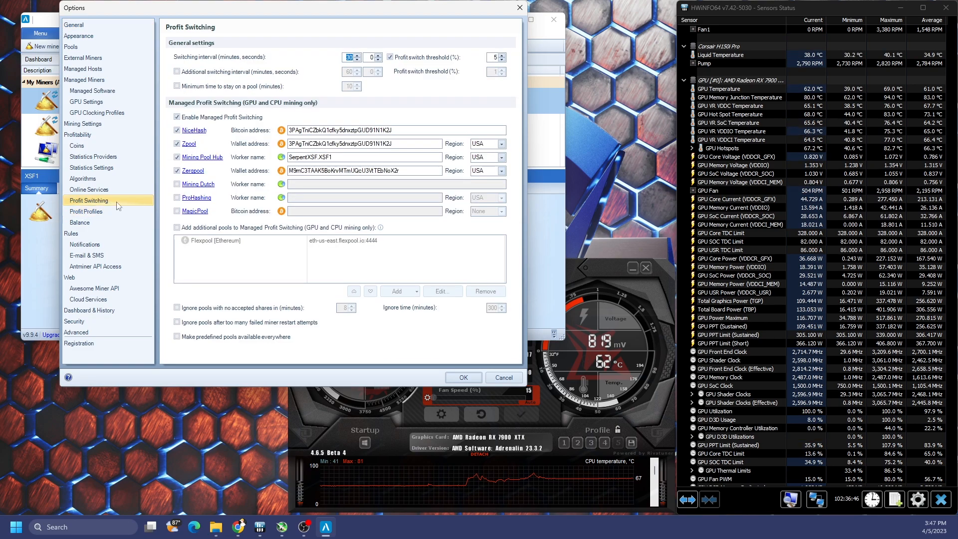
pyautogui.click(98, 81)
pyautogui.click(227, 78)
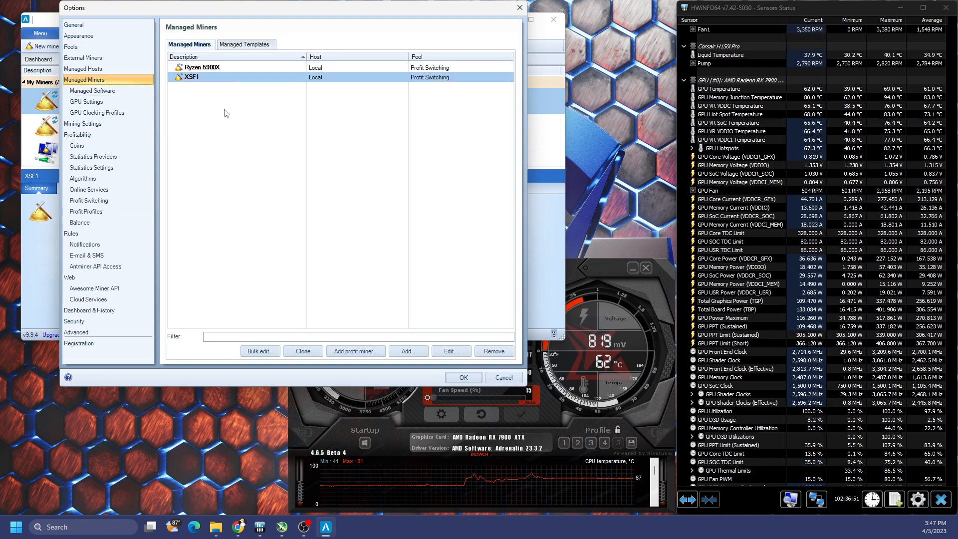
pyautogui.moveTo(284, 8); pyautogui.dragTo(472, 39)
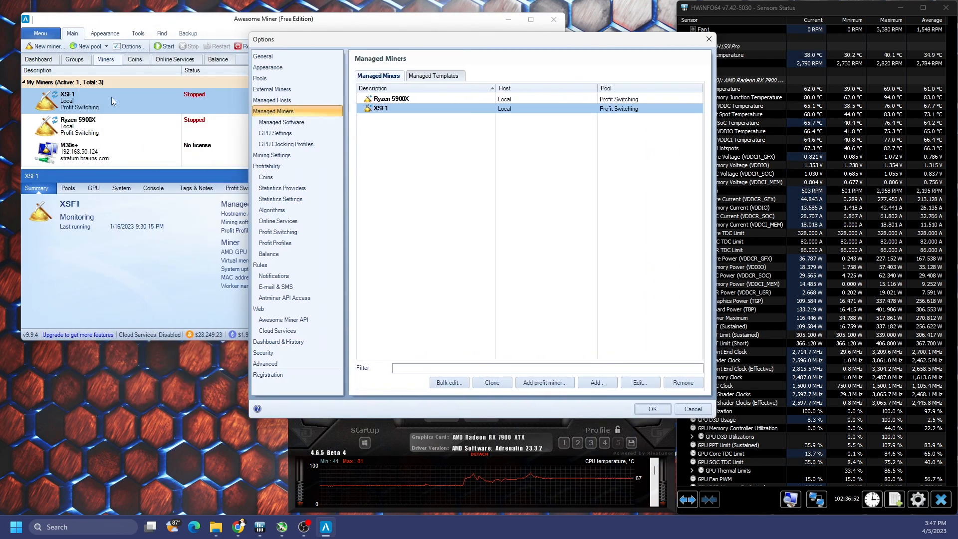
# Step: Switch XSF1's profit profile from RX 7900 XT to RX 7900 XTX and save
pyautogui.doubleClick(411, 108)
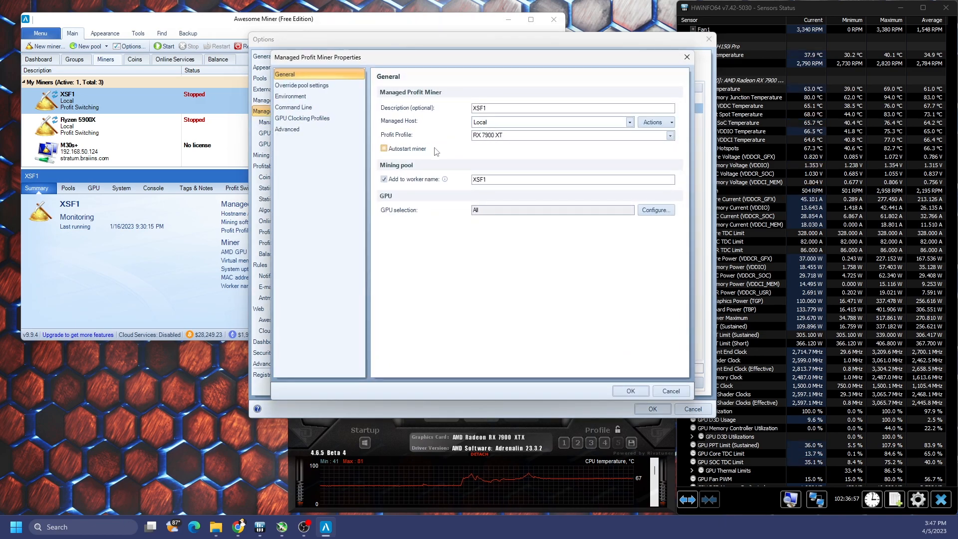
pyautogui.click(669, 136)
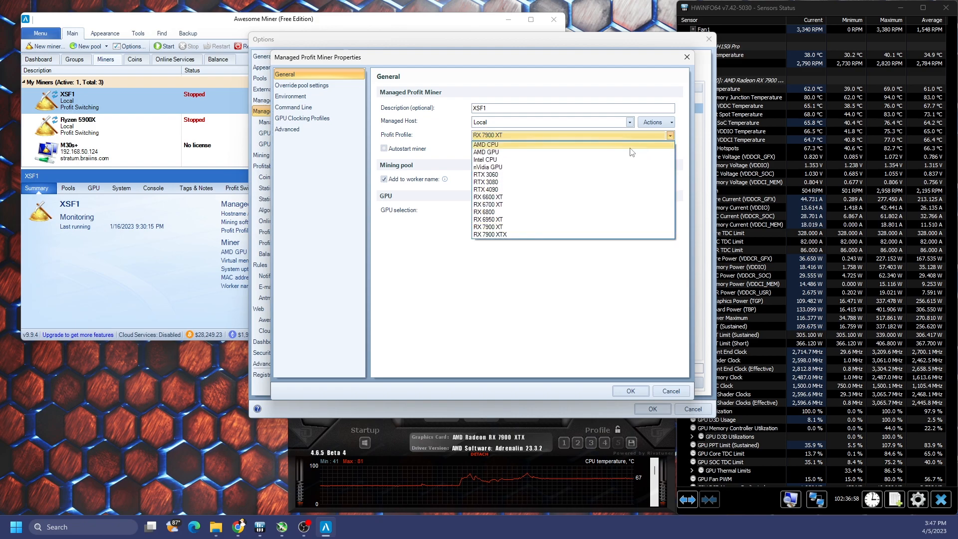
pyautogui.click(527, 234)
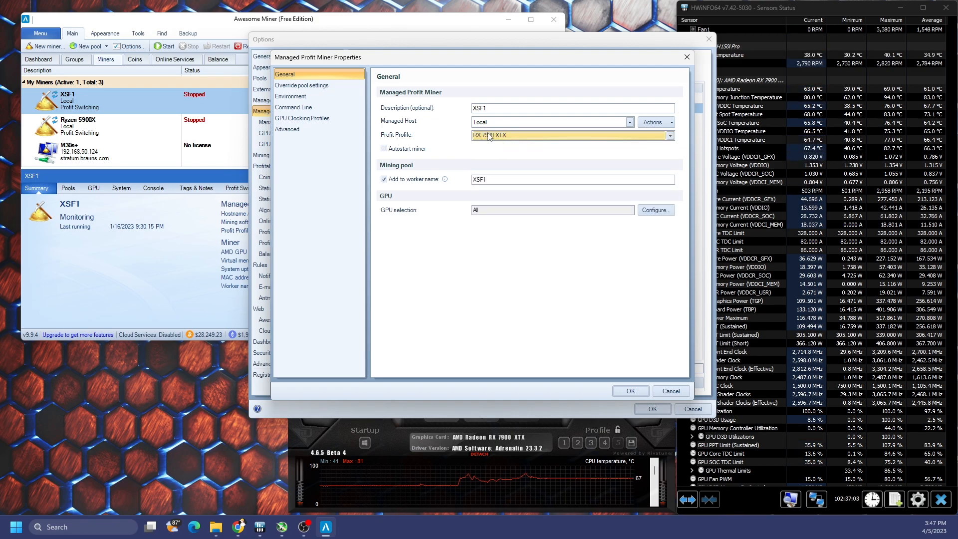
pyautogui.click(511, 176)
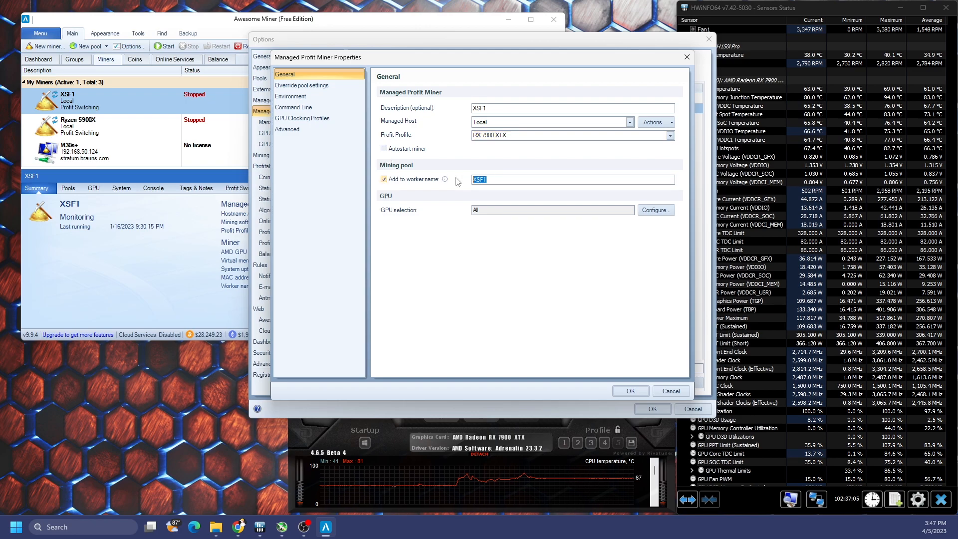
pyautogui.click(640, 394)
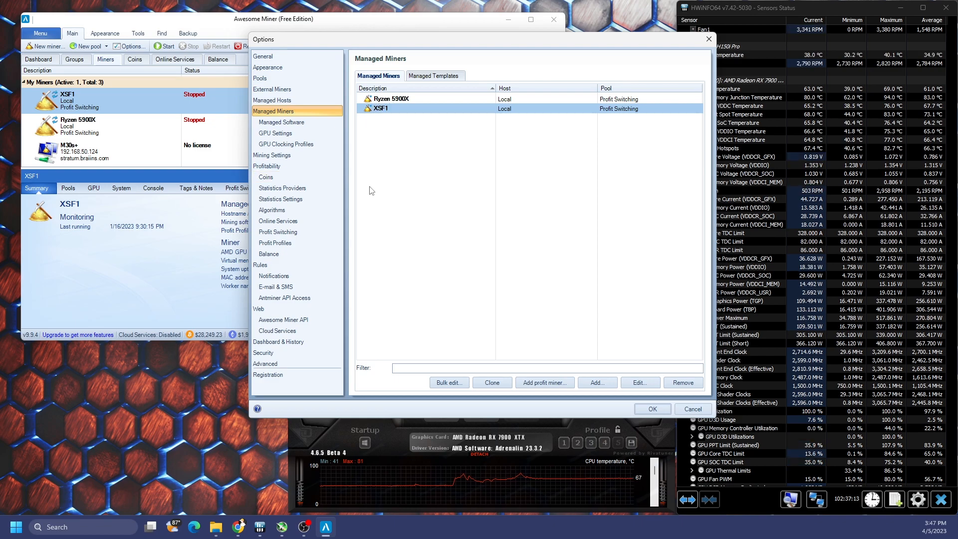
# Step: Uncheck Mining Pool Hub, Zpool and NiceHash, leaving Zergpool, then view Online Services
pyautogui.click(299, 243)
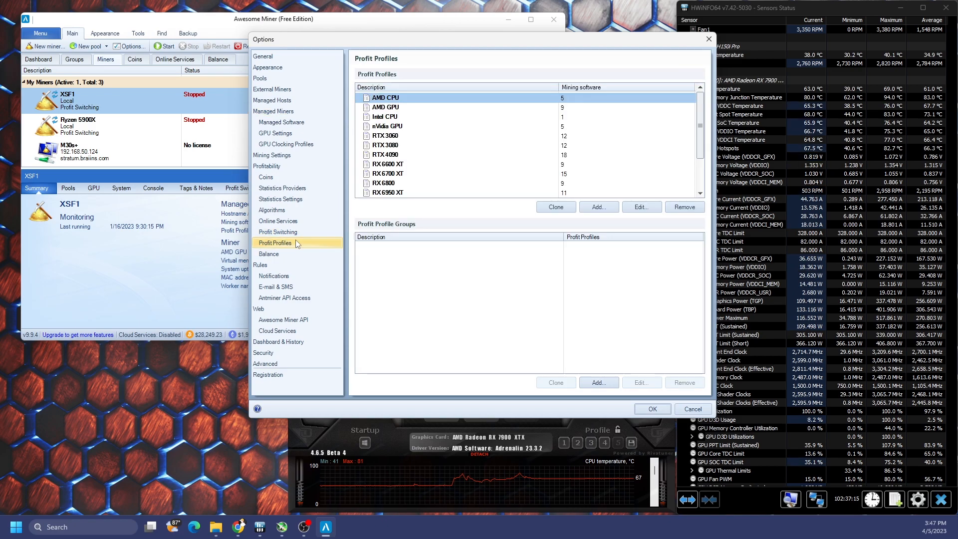
pyautogui.click(298, 232)
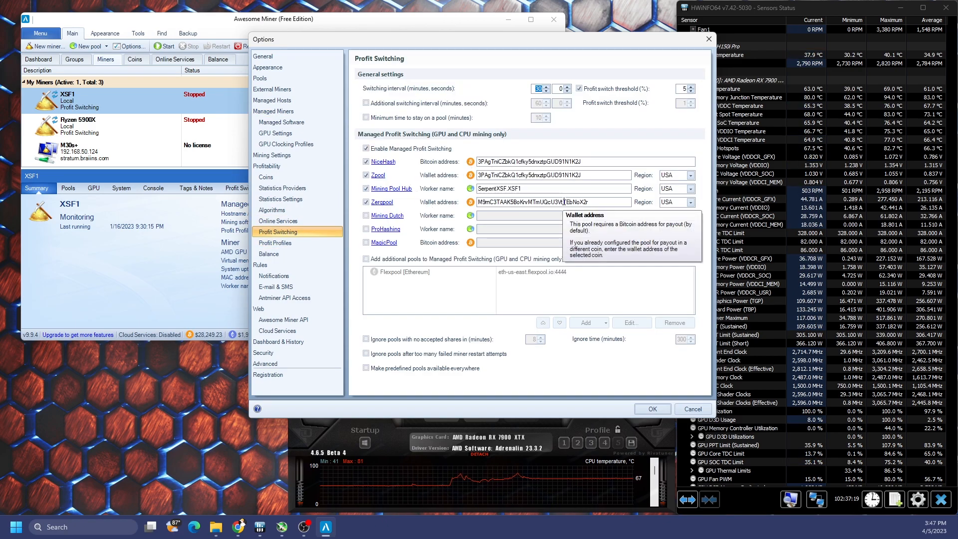
pyautogui.click(365, 189)
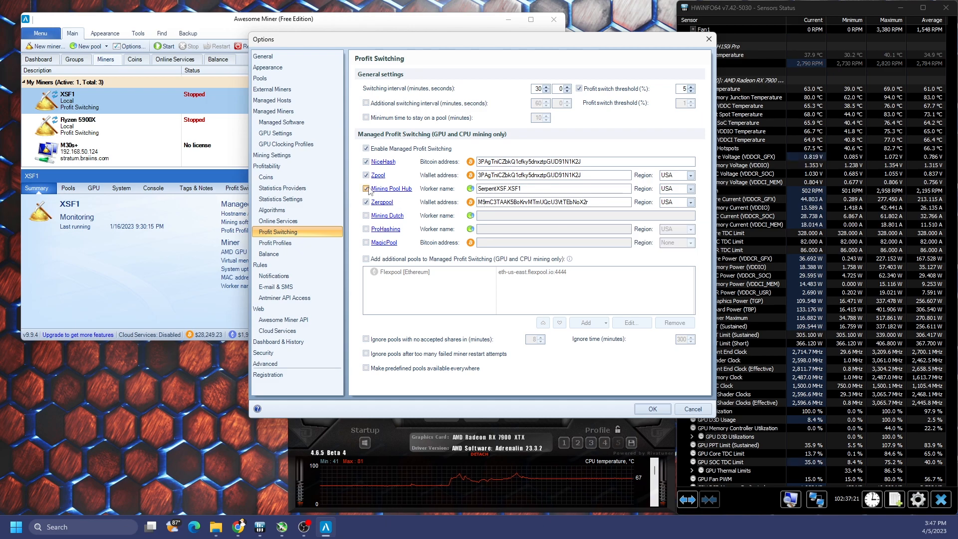
pyautogui.click(366, 175)
pyautogui.click(365, 161)
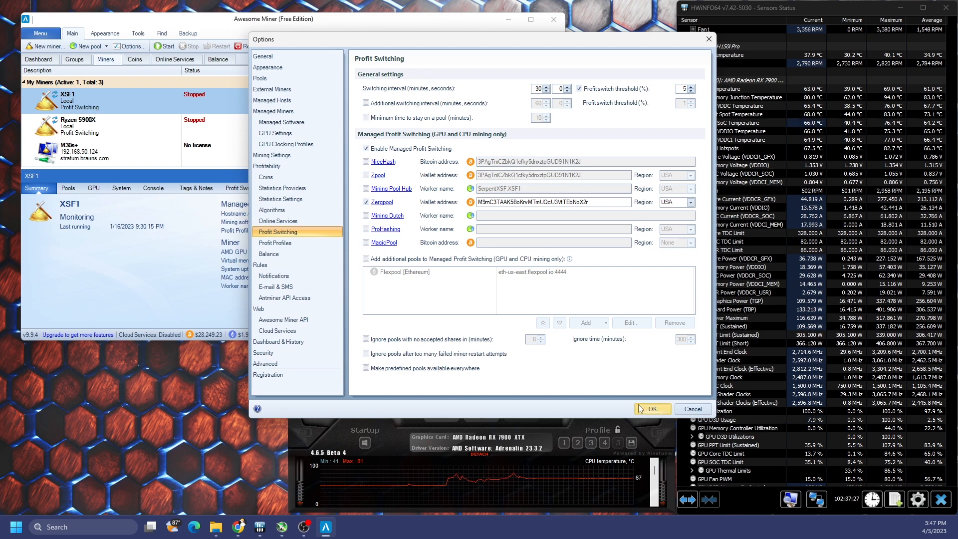
pyautogui.click(295, 223)
pyautogui.moveTo(699, 103); pyautogui.dragTo(699, 164)
# Step: Select the Zergpool services X16rv2 through YespowerUrx and bring up Bulk edit for them
pyautogui.click(509, 130)
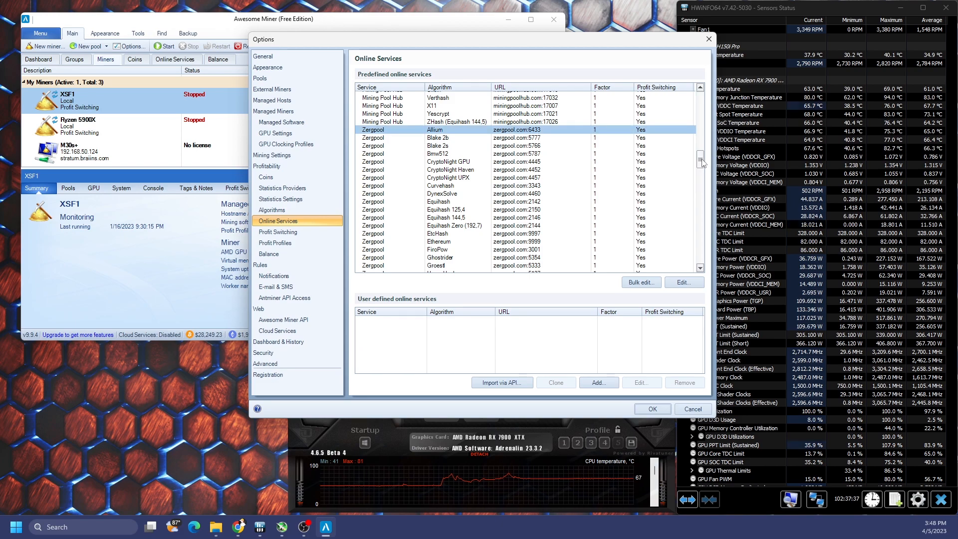
pyautogui.moveTo(702, 162); pyautogui.dragTo(625, 206)
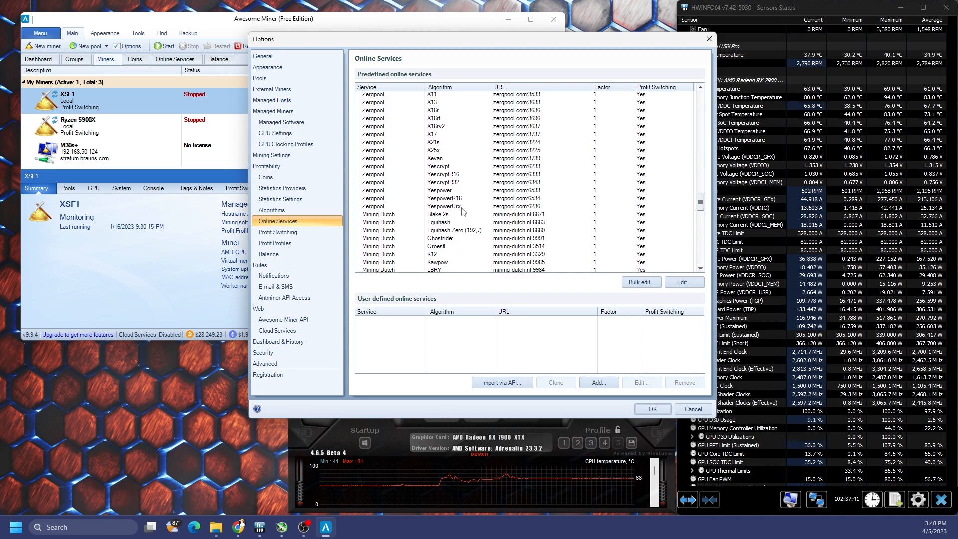
pyautogui.keyDown('shift'); pyautogui.click(460, 207); pyautogui.keyUp('shift')
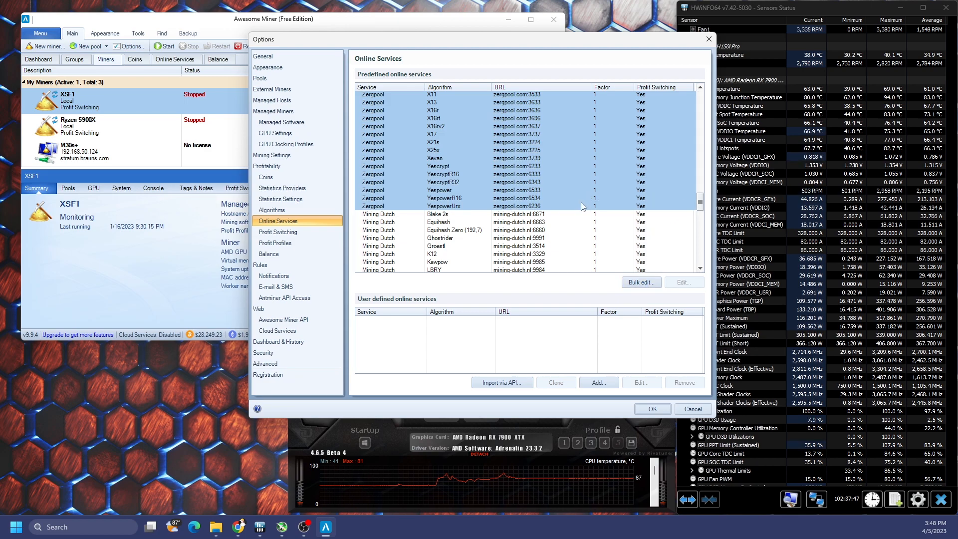
pyautogui.click(569, 206)
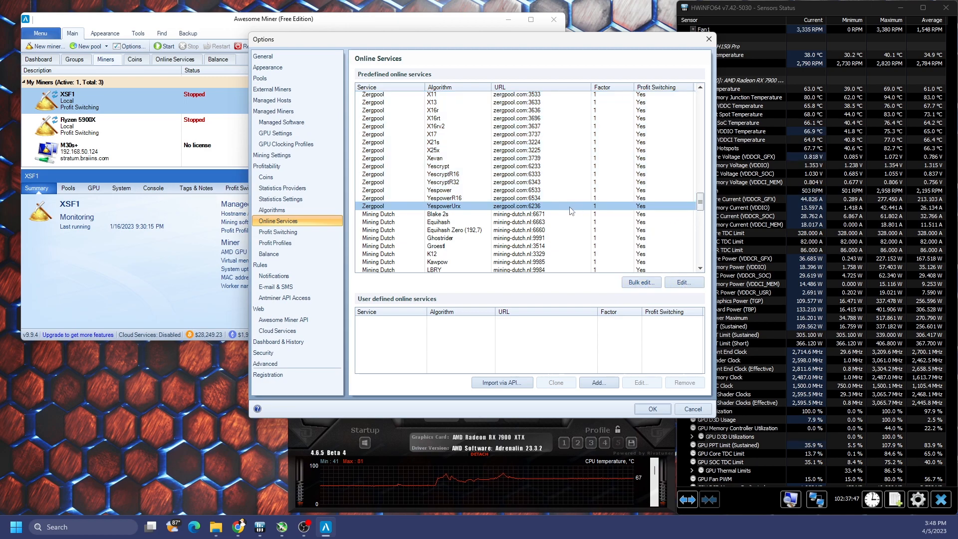
pyautogui.keyDown('shift'); pyautogui.click(545, 130); pyautogui.keyUp('shift')
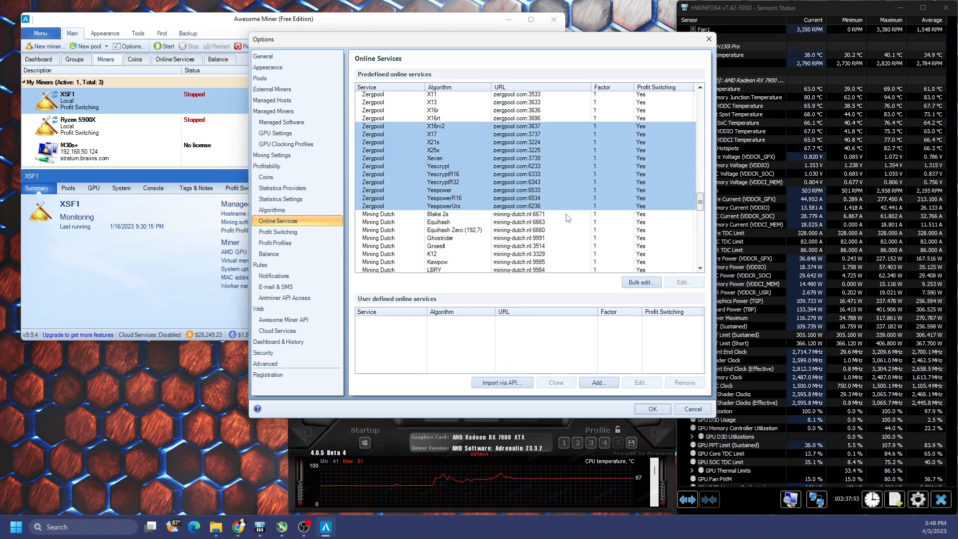
pyautogui.click(648, 281)
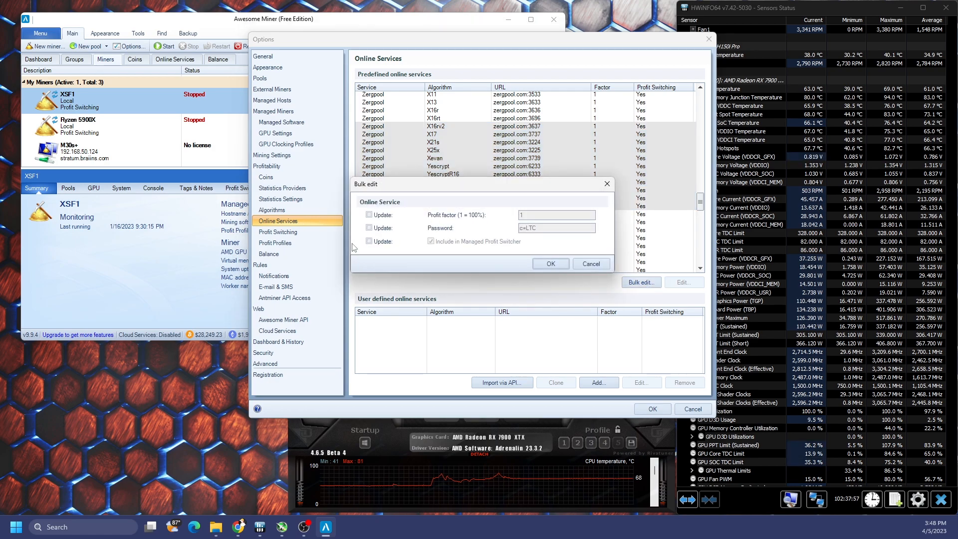
# Step: Tick the profit-switcher and password update boxes in a first bulk edit, then cancel it
pyautogui.click(369, 241)
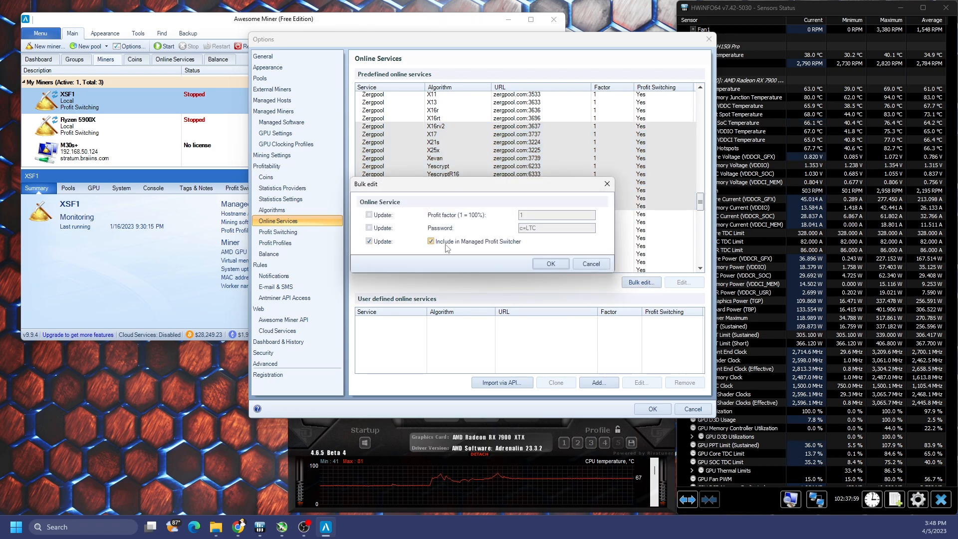
pyautogui.click(369, 227)
pyautogui.moveTo(546, 228); pyautogui.dragTo(492, 228)
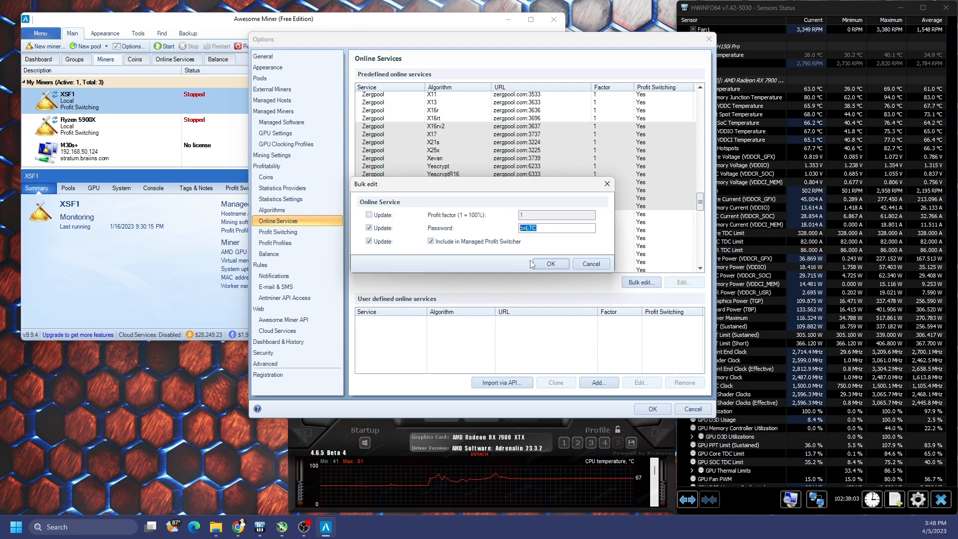
pyautogui.click(597, 266)
pyautogui.moveTo(701, 205)
pyautogui.mouseDown()
pyautogui.moveTo(701, 165)
pyautogui.moveTo(701, 205)
pyautogui.mouseUp()
# Step: Bulk-edit Zergpool Allium through YespowerUrx to exclude them from profit switching, save Options, and reopen it
pyautogui.click(475, 141)
pyautogui.keyDown('shift'); pyautogui.click(498, 191); pyautogui.keyUp('shift')
pyautogui.click(642, 283)
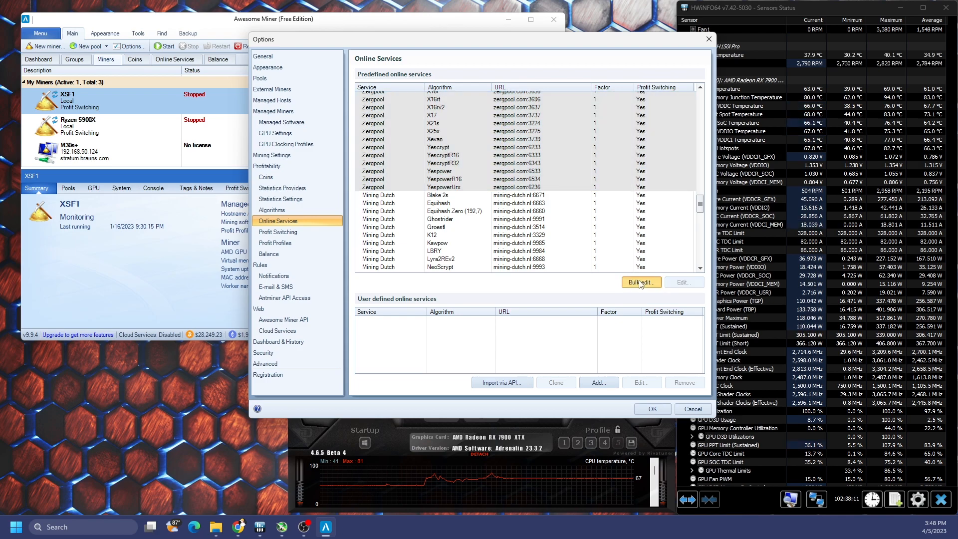
pyautogui.click(379, 229)
pyautogui.click(370, 241)
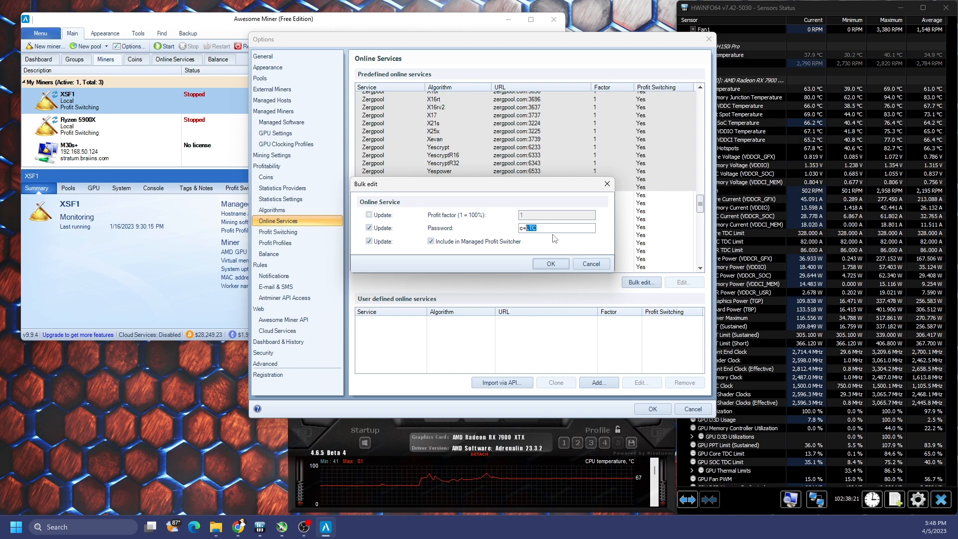
pyautogui.click(546, 228)
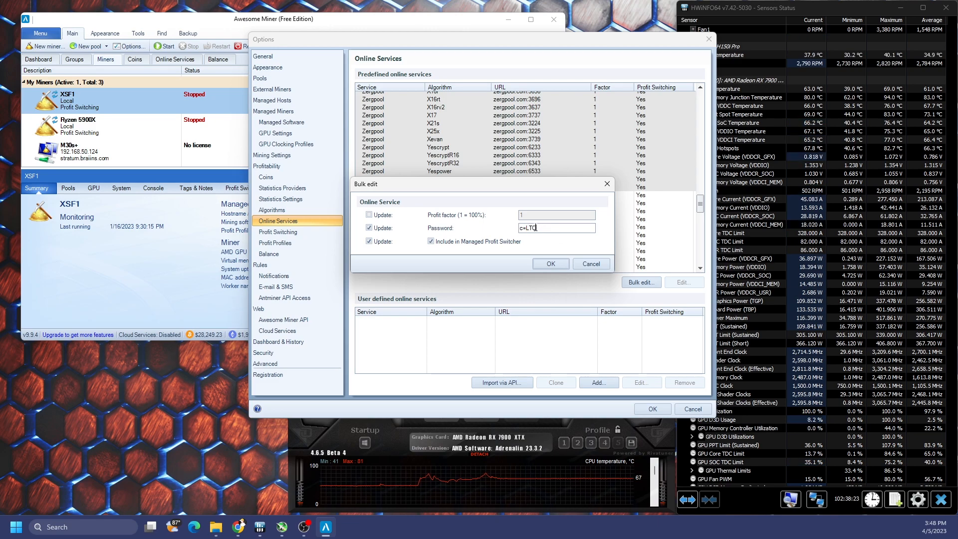
pyautogui.click(525, 230)
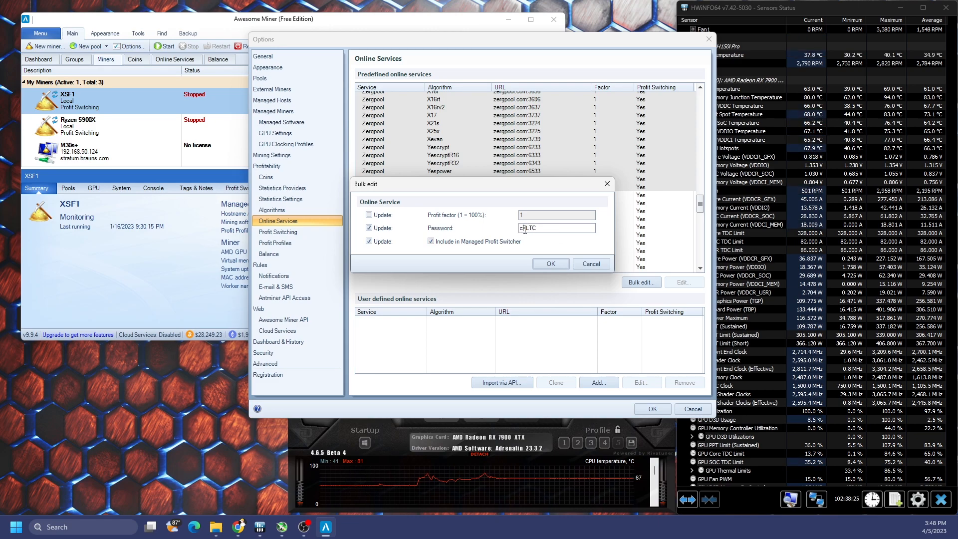
pyautogui.click(544, 240)
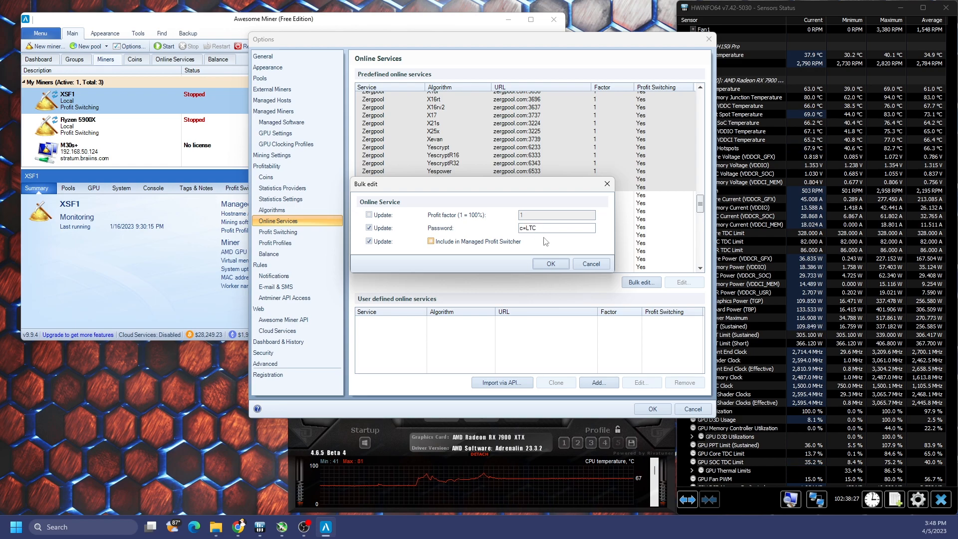
pyautogui.click(549, 265)
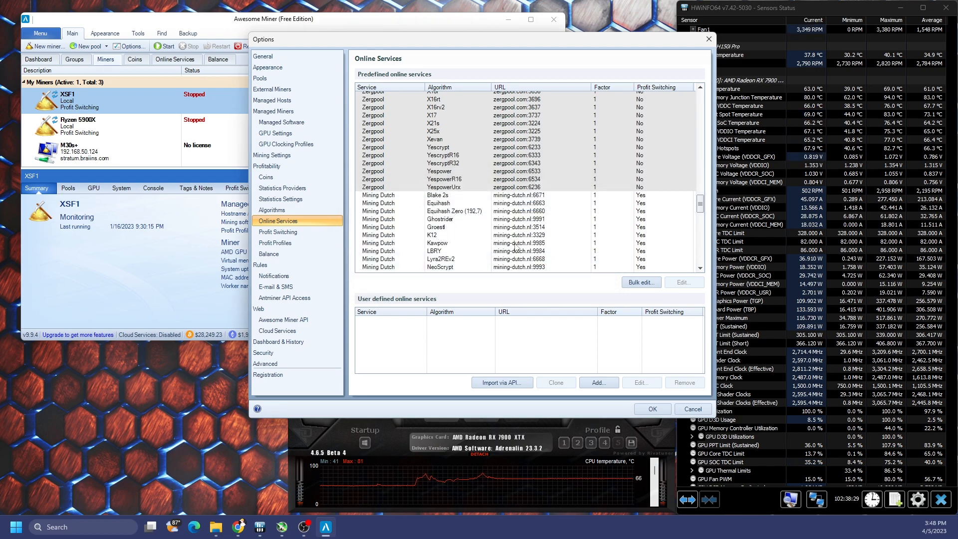
pyautogui.click(643, 410)
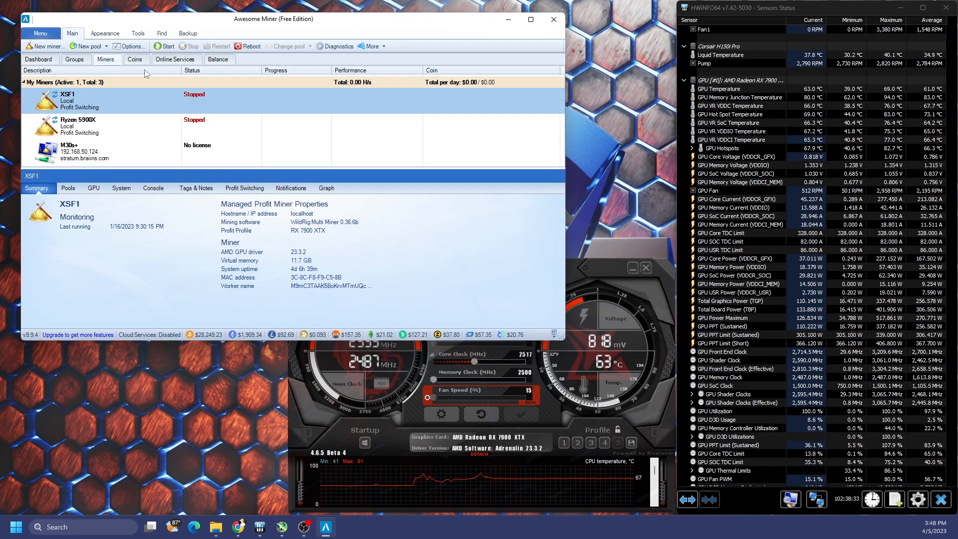
pyautogui.click(128, 46)
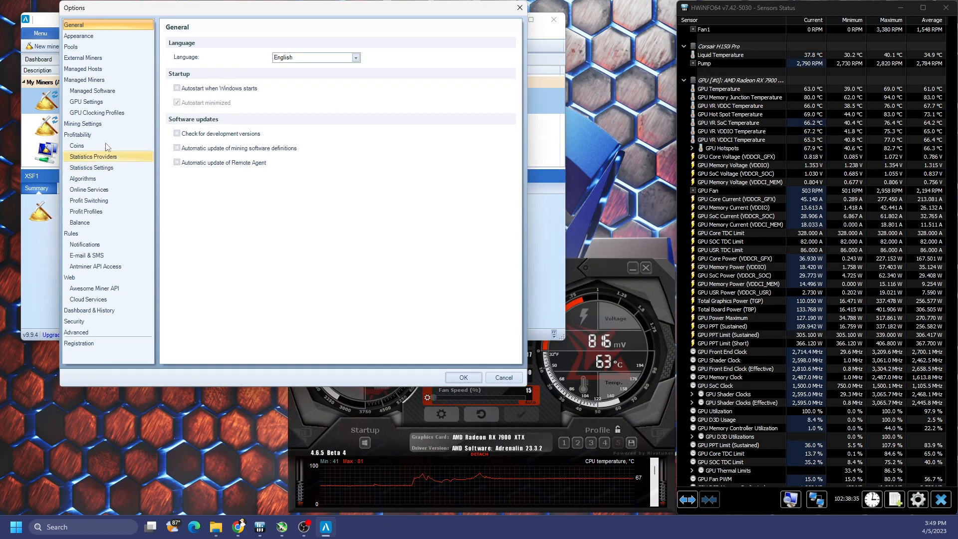
# Step: Recheck XSF1's properties in Managed Miners, keeping the RX 7900 XTX profit profile, and confirm
pyautogui.click(109, 81)
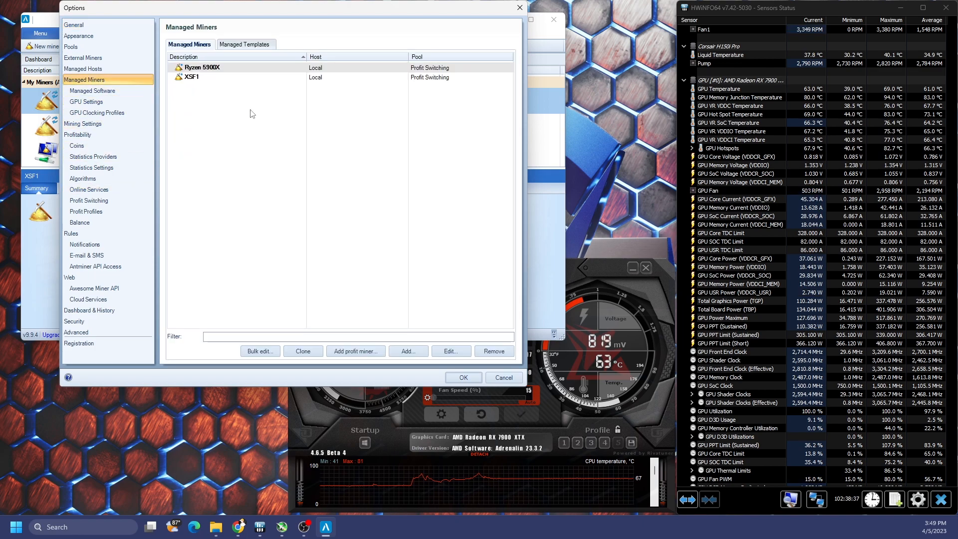
pyautogui.doubleClick(225, 79)
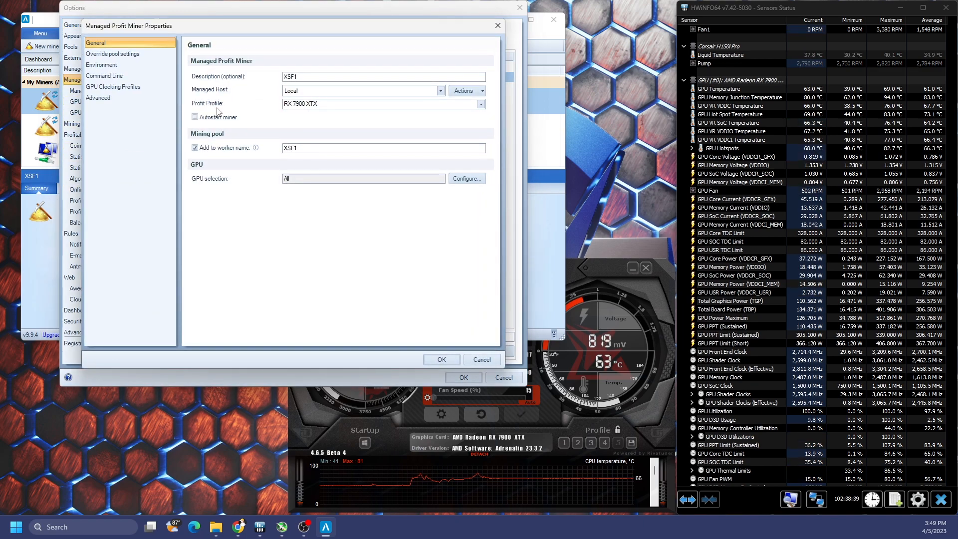
pyautogui.click(387, 104)
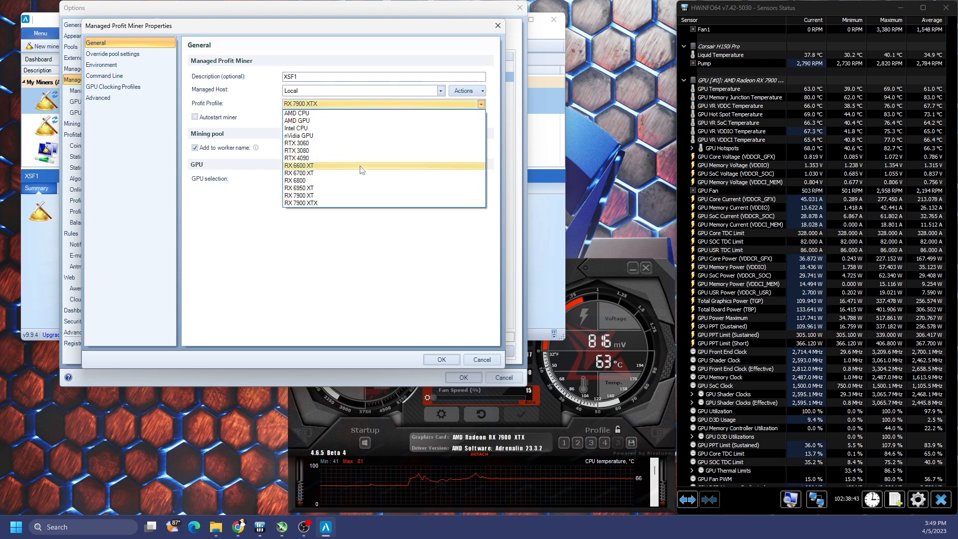
pyautogui.click(345, 203)
pyautogui.moveTo(299, 148); pyautogui.dragTo(258, 148)
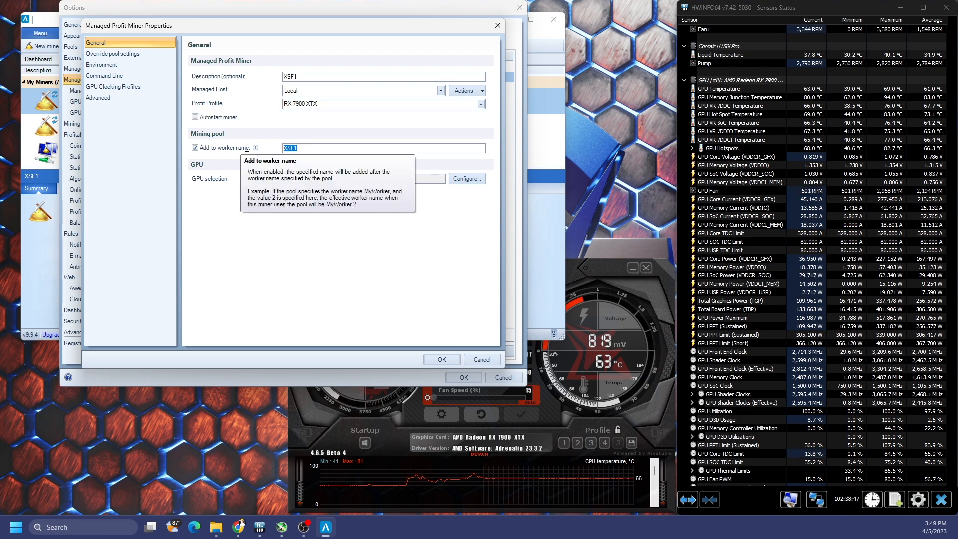
pyautogui.click(442, 359)
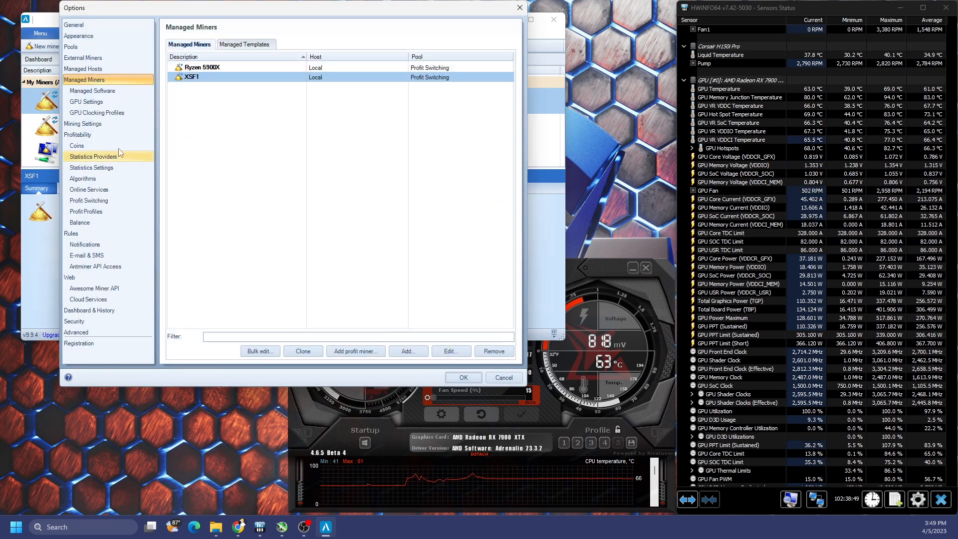
# Step: Select every Zergpool row in the Online Services list
pyautogui.click(106, 189)
pyautogui.moveTo(510, 75); pyautogui.dragTo(508, 144)
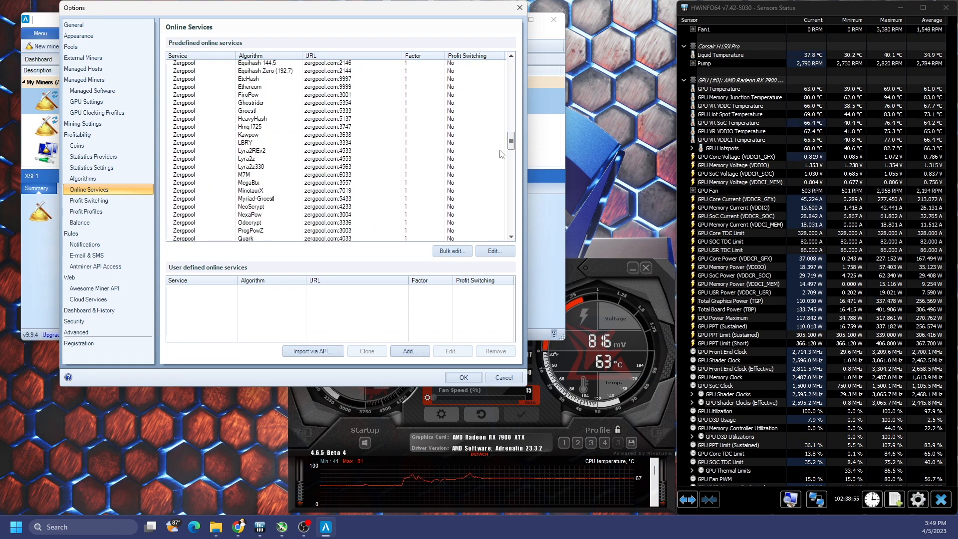
pyautogui.moveTo(511, 146); pyautogui.dragTo(511, 127)
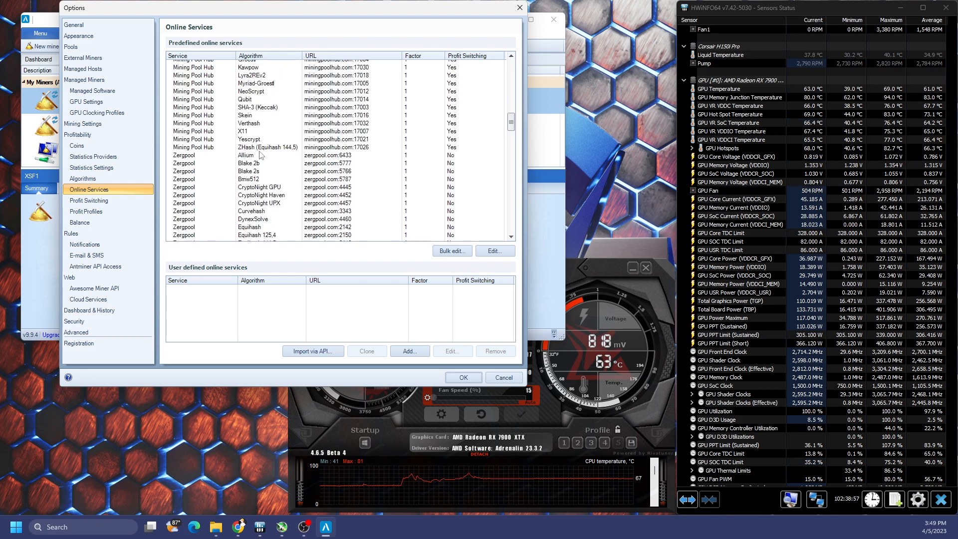
pyautogui.click(451, 155)
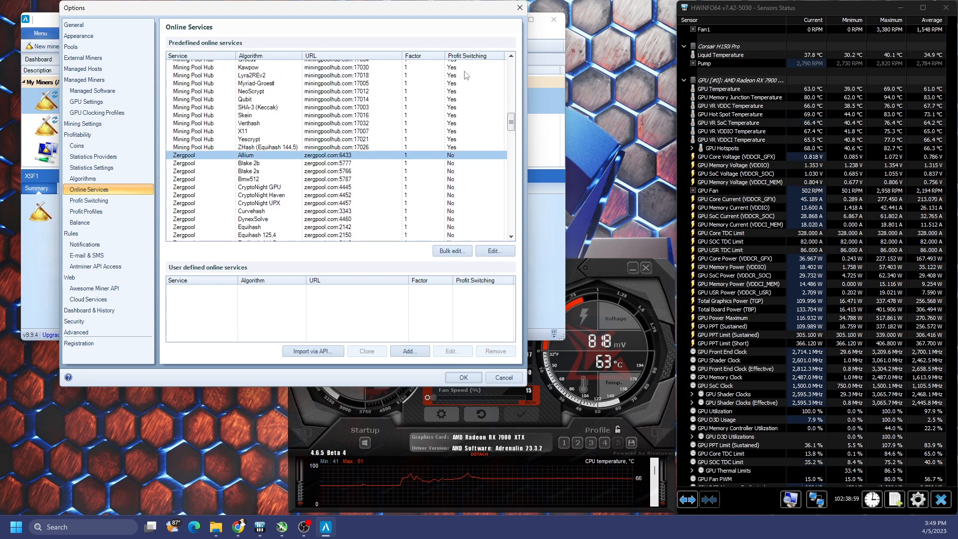
pyautogui.moveTo(511, 119); pyautogui.dragTo(511, 165)
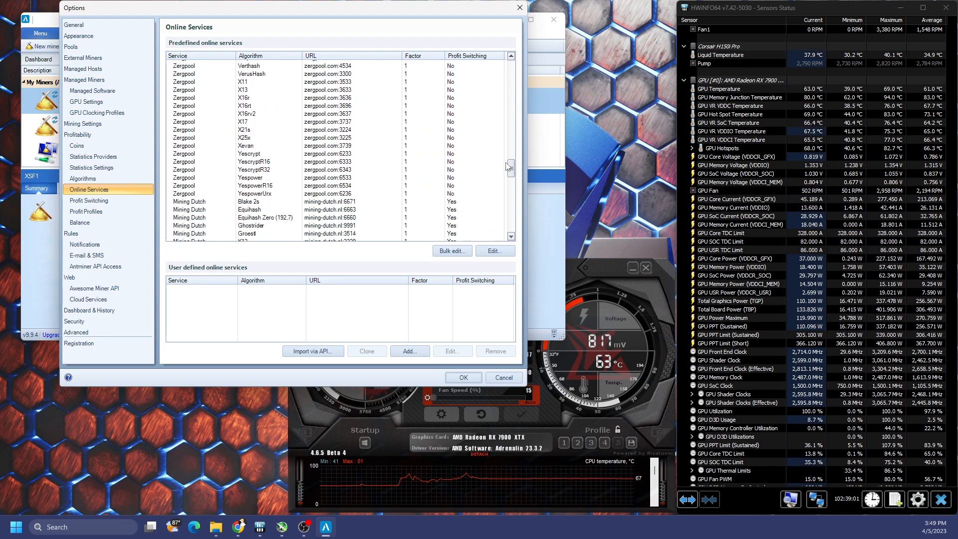
pyautogui.keyDown('shift'); pyautogui.click(266, 196); pyautogui.keyUp('shift')
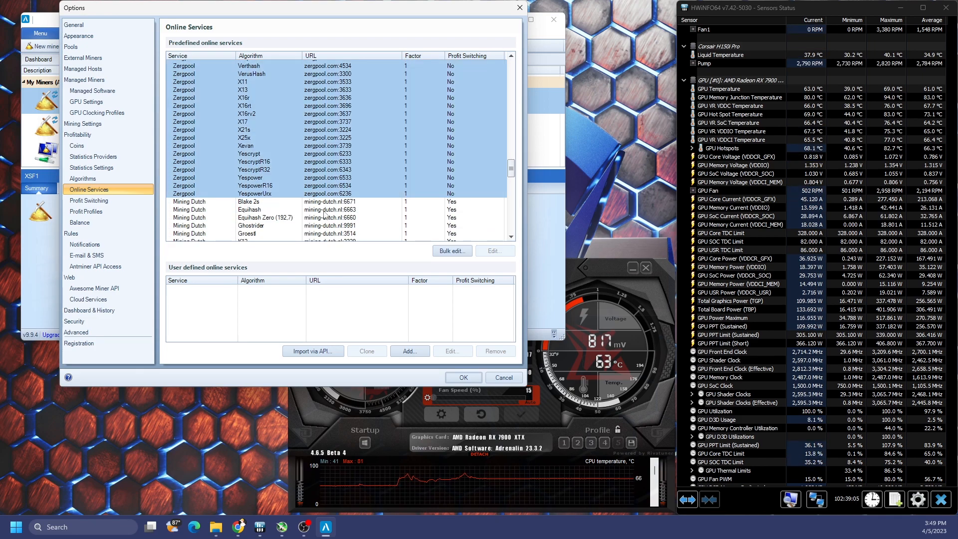
# Step: Bulk-edit the Zergpool services to Include in Managed Profit Switcher, then view Profit Switching settings
pyautogui.click(440, 251)
pyautogui.click(180, 210)
pyautogui.click(242, 210)
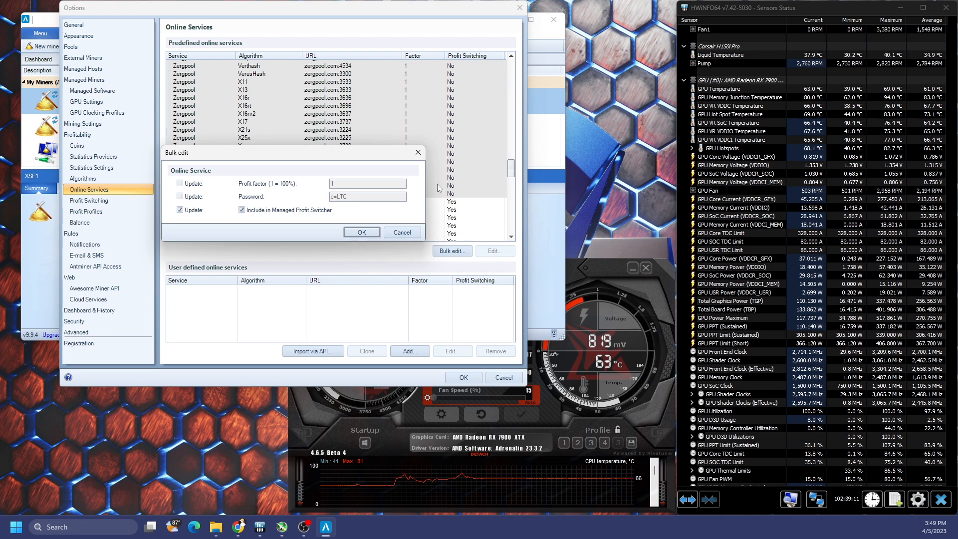
pyautogui.click(362, 232)
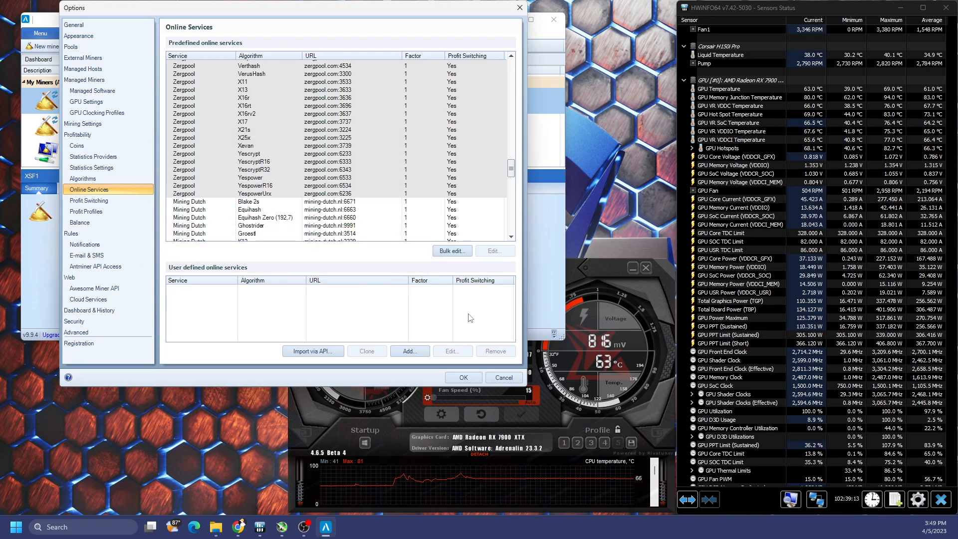
pyautogui.click(115, 201)
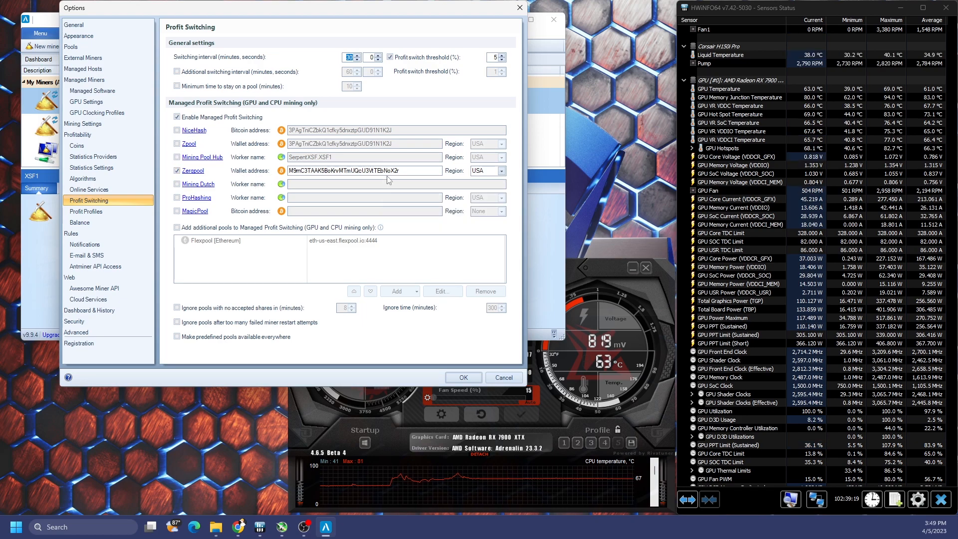
# Step: Review the Zergpool wallet address field, then return to the Online Services list
pyautogui.moveTo(404, 170); pyautogui.dragTo(251, 172)
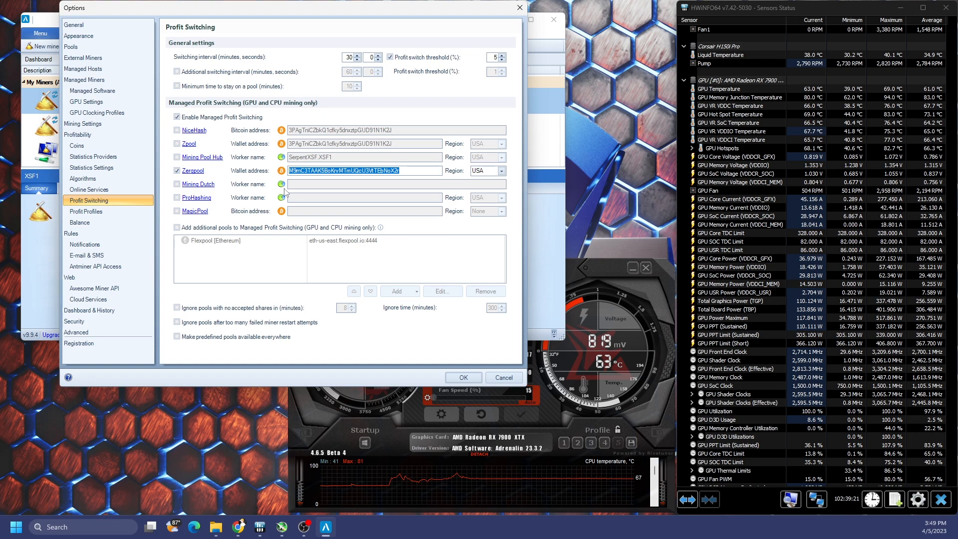
pyautogui.moveTo(282, 174)
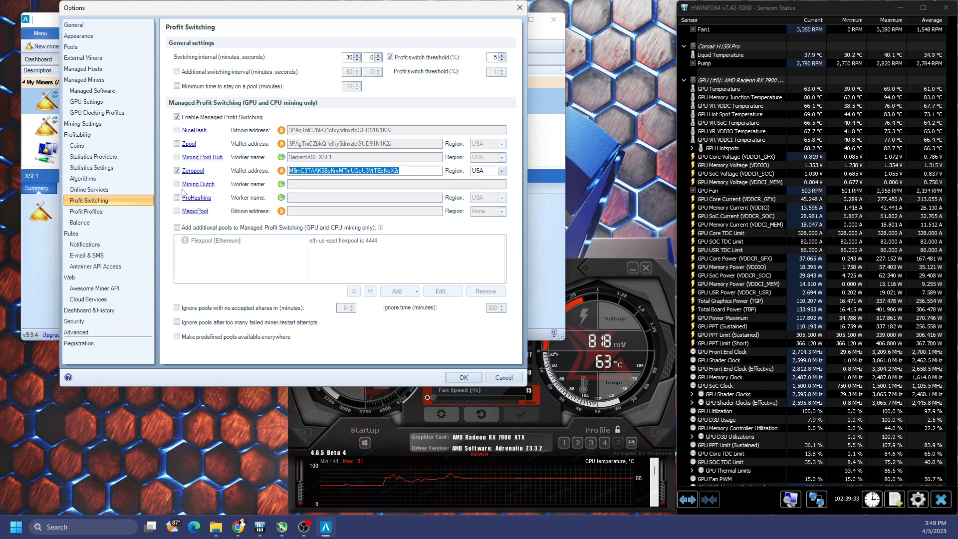
pyautogui.click(90, 190)
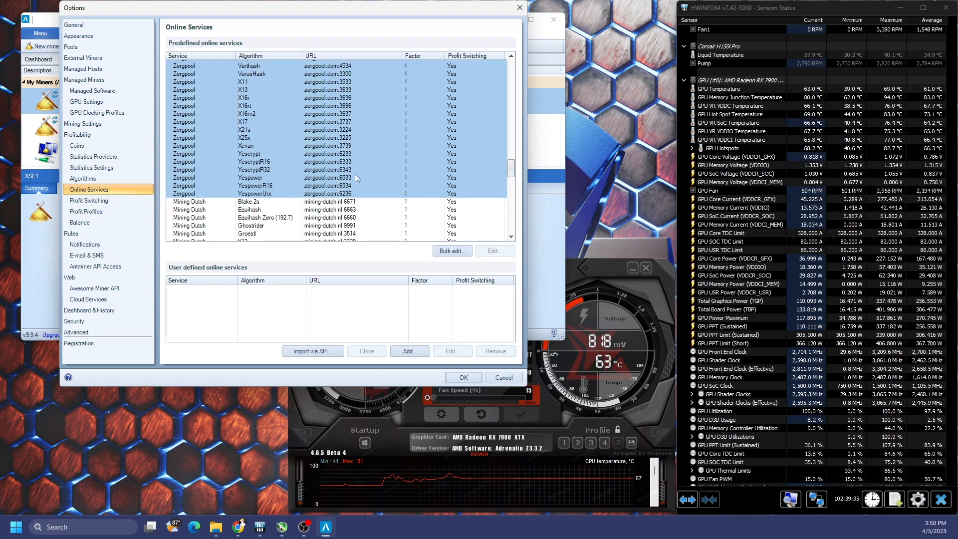
# Step: Tick the password update box in a Zergpool bulk edit, close it, and close Options
pyautogui.click(465, 254)
pyautogui.click(210, 198)
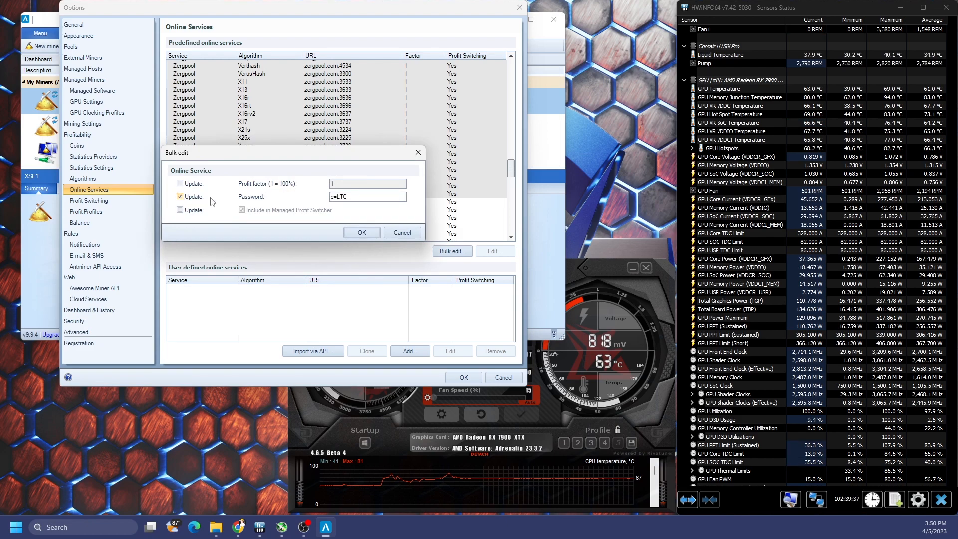
pyautogui.click(404, 235)
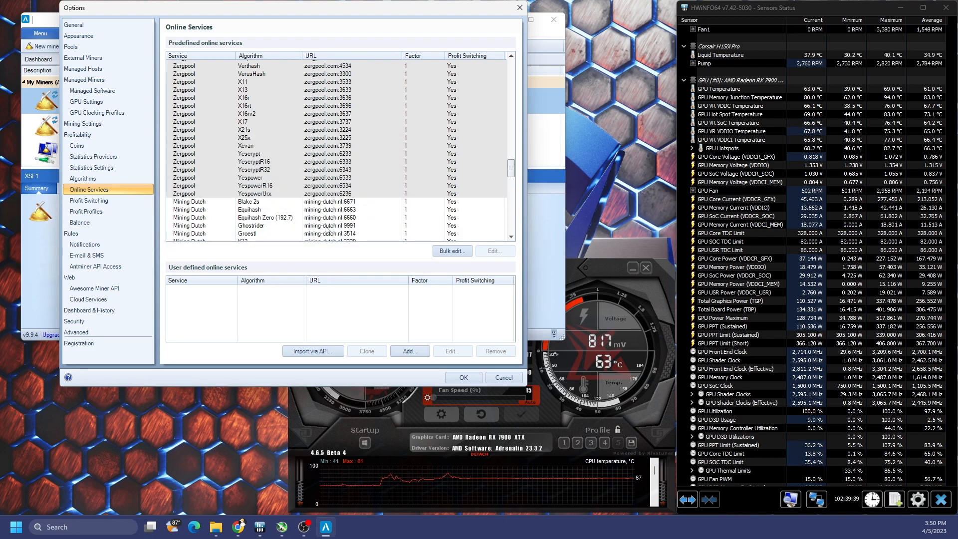
pyautogui.click(89, 200)
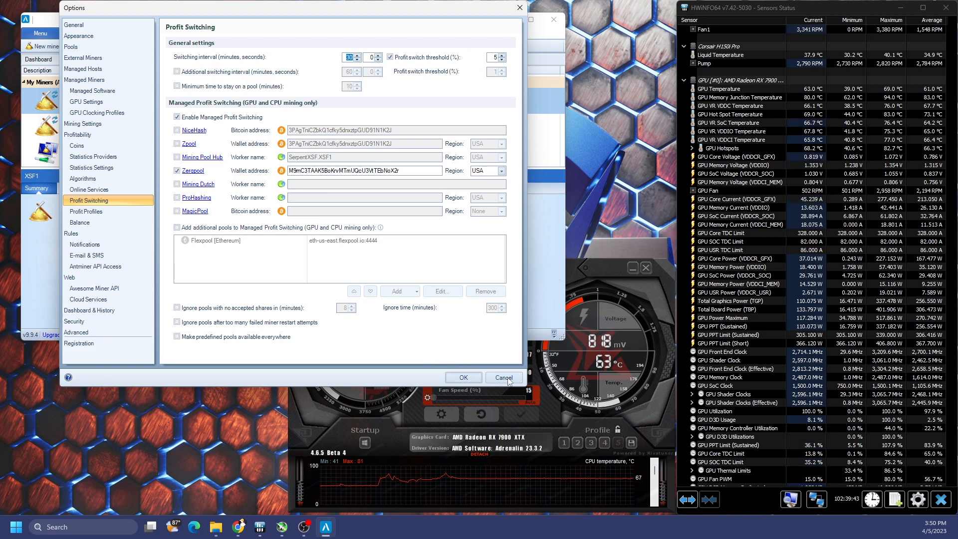
pyautogui.click(472, 381)
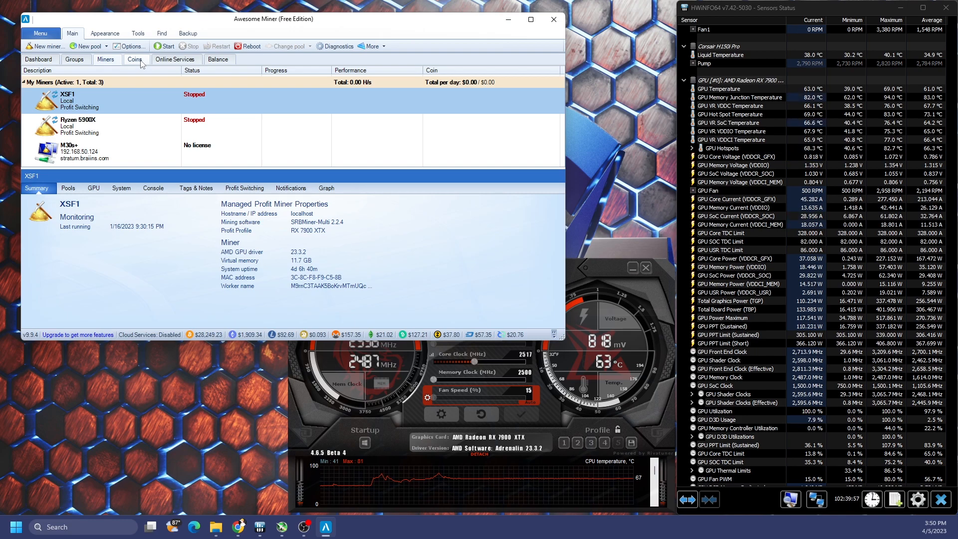
# Step: Filter the Online Services table to hide NiceHash, Zpool and Mining Pool Hub, keeping the RX 7900 XTX profile
pyautogui.click(180, 63)
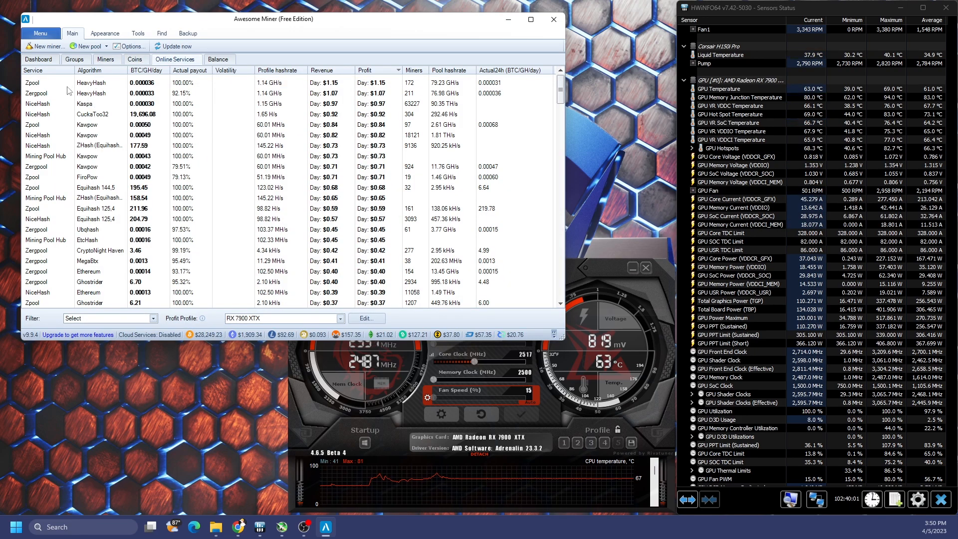
pyautogui.click(101, 95)
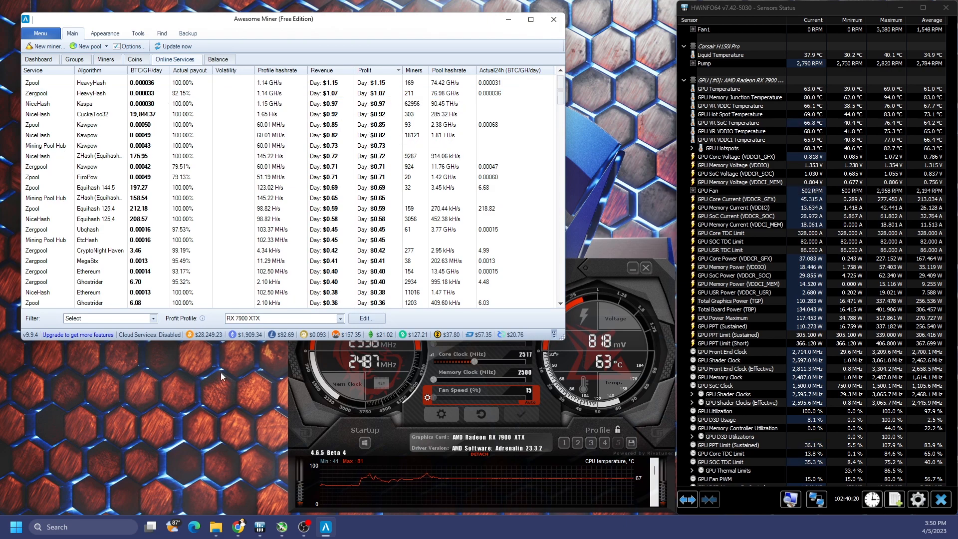
pyautogui.click(153, 319)
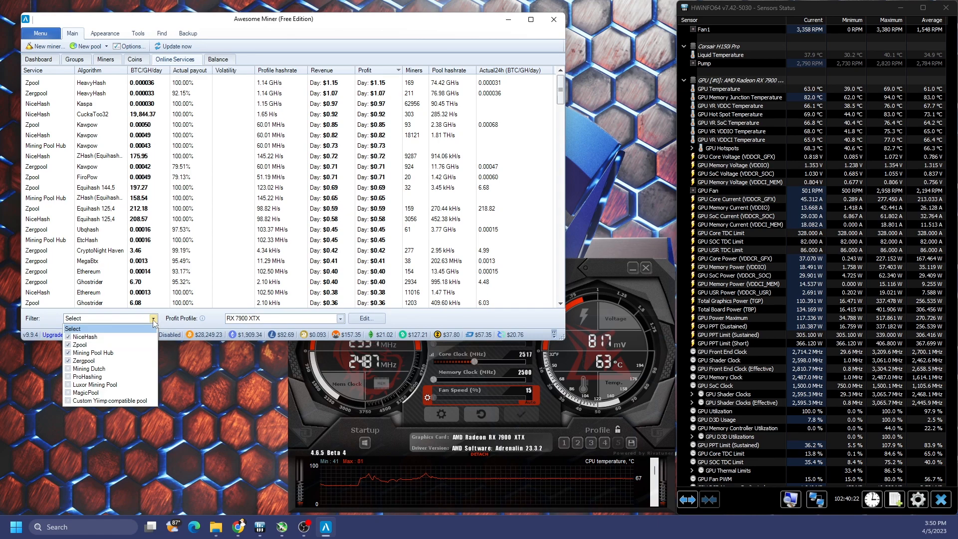
pyautogui.click(68, 338)
pyautogui.click(68, 344)
pyautogui.click(69, 352)
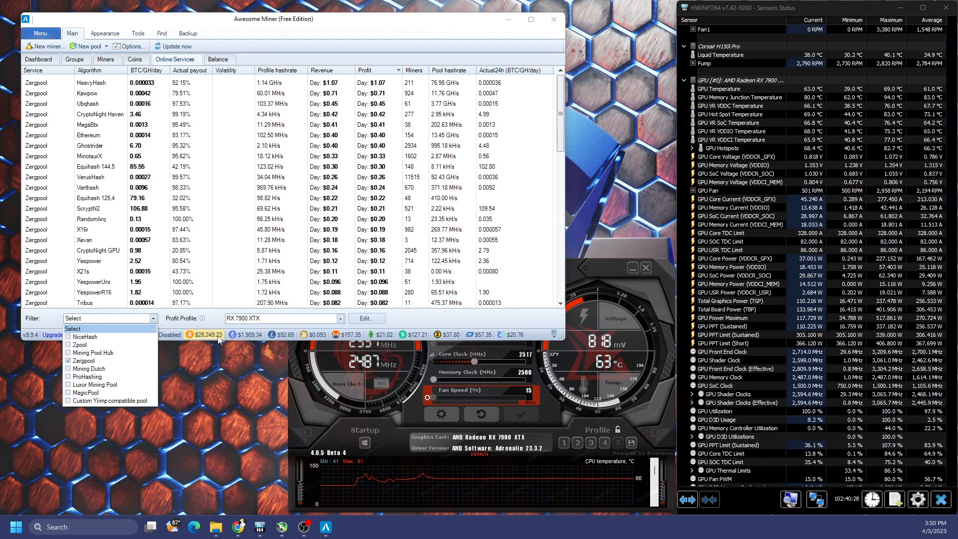
pyautogui.click(199, 324)
pyautogui.click(339, 318)
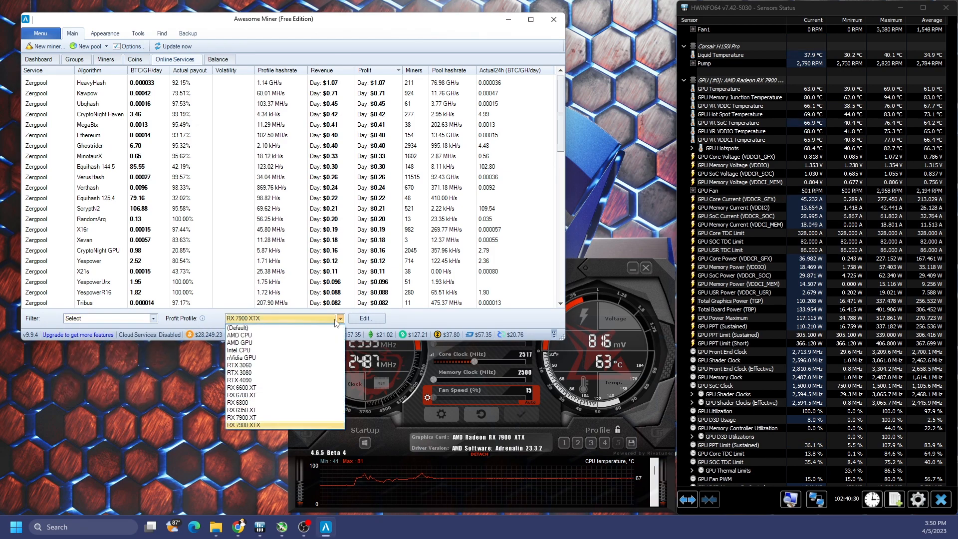
pyautogui.click(341, 321)
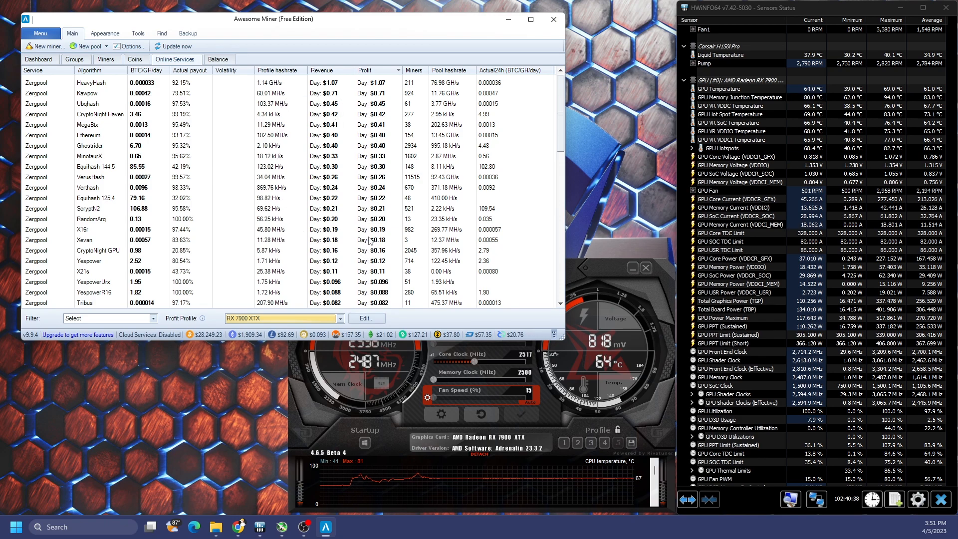
# Step: Select the Zergpool Kawpow row on Online Services, then return to the Miners tab
pyautogui.click(105, 59)
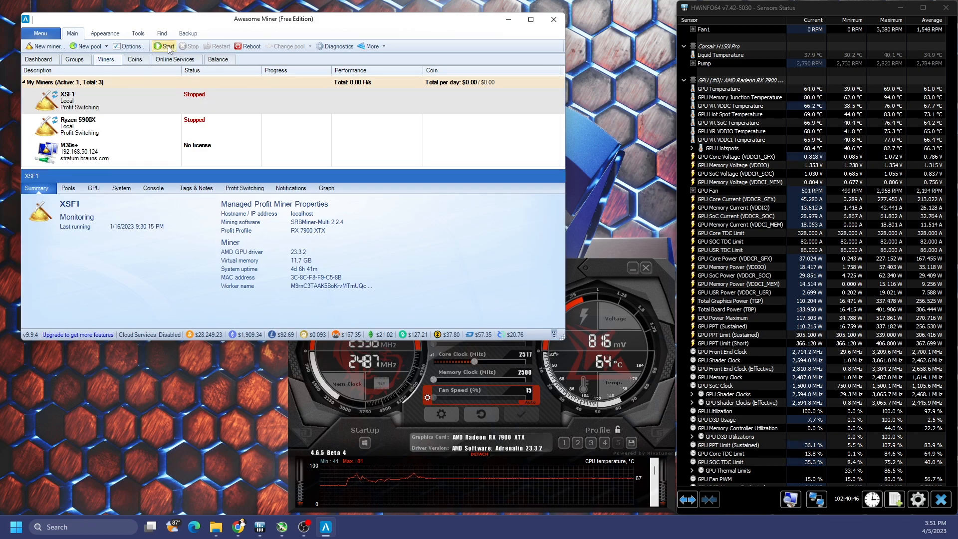
pyautogui.click(175, 58)
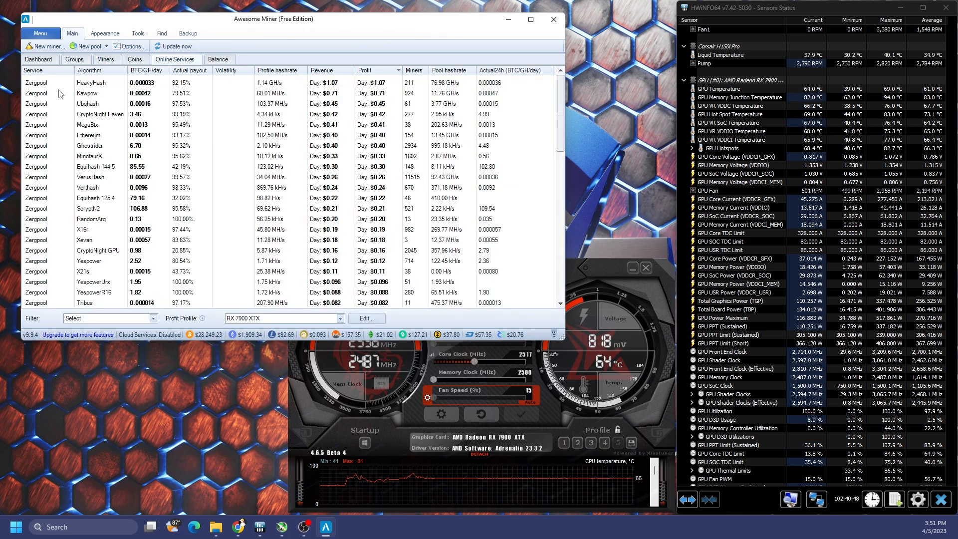
pyautogui.click(86, 95)
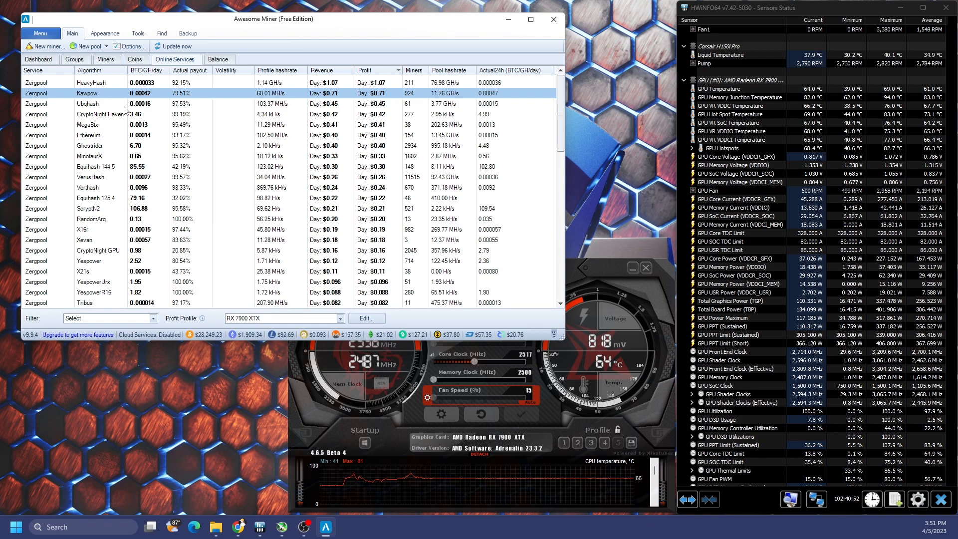
pyautogui.click(106, 60)
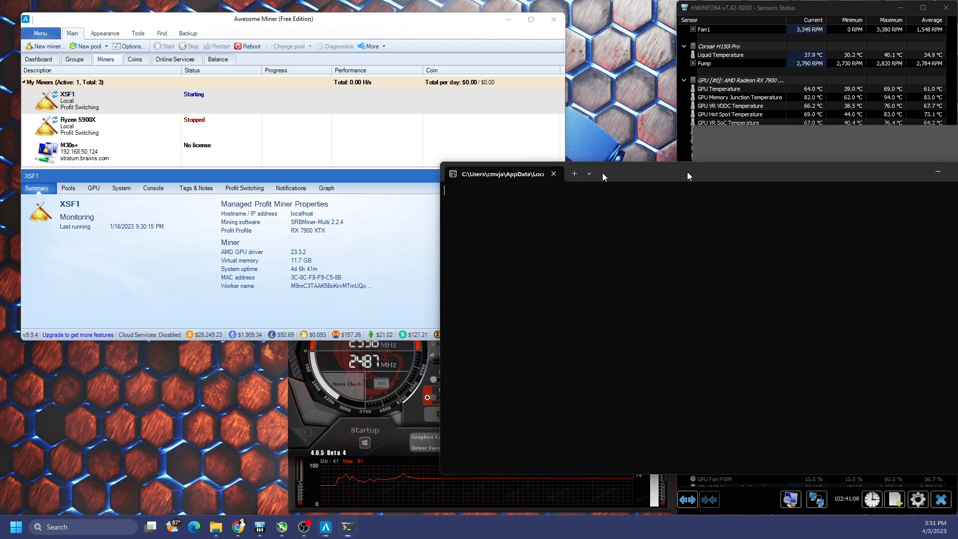
# Step: Move the SRBMiner console aside, select XSF1, and bring up the Information page
pyautogui.moveTo(602, 173); pyautogui.dragTo(277, 181)
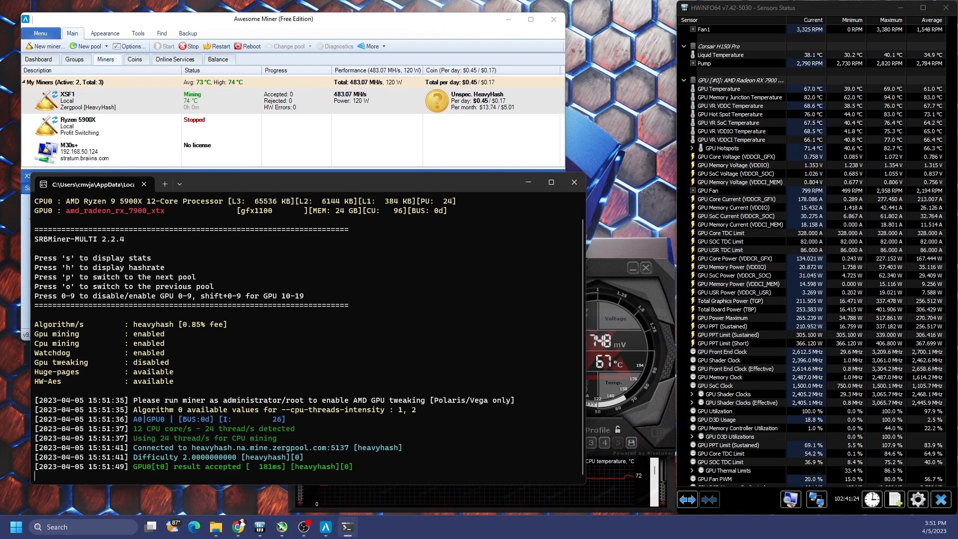
pyautogui.click(238, 98)
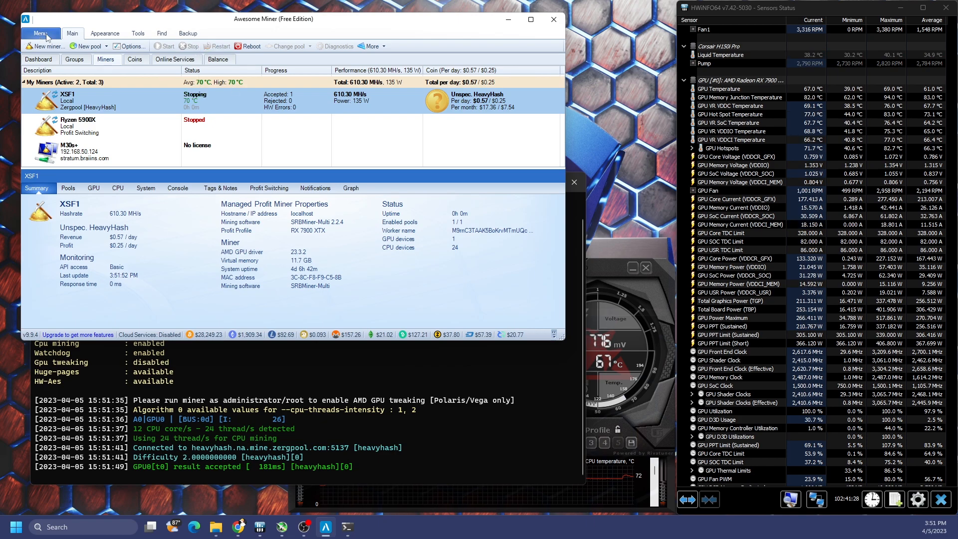
pyautogui.click(47, 36)
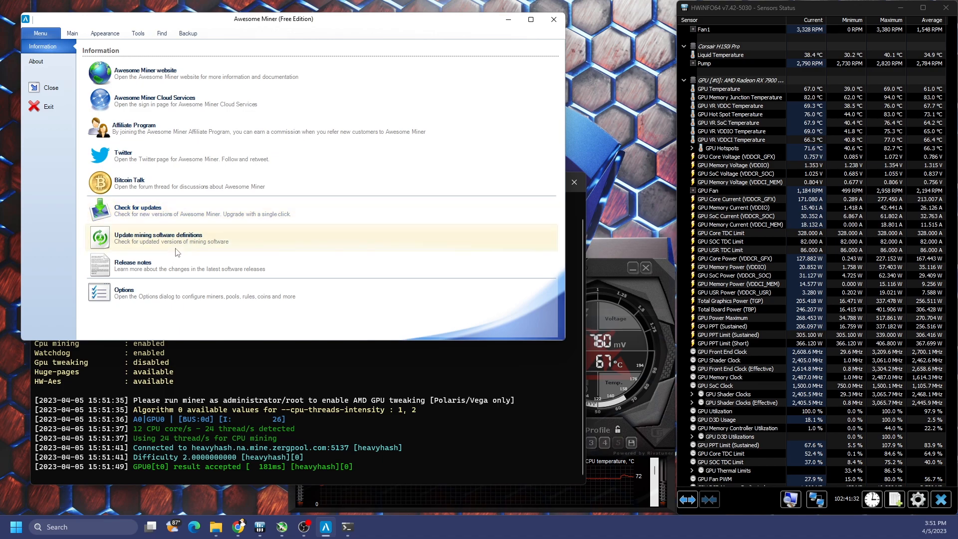
pyautogui.click(75, 34)
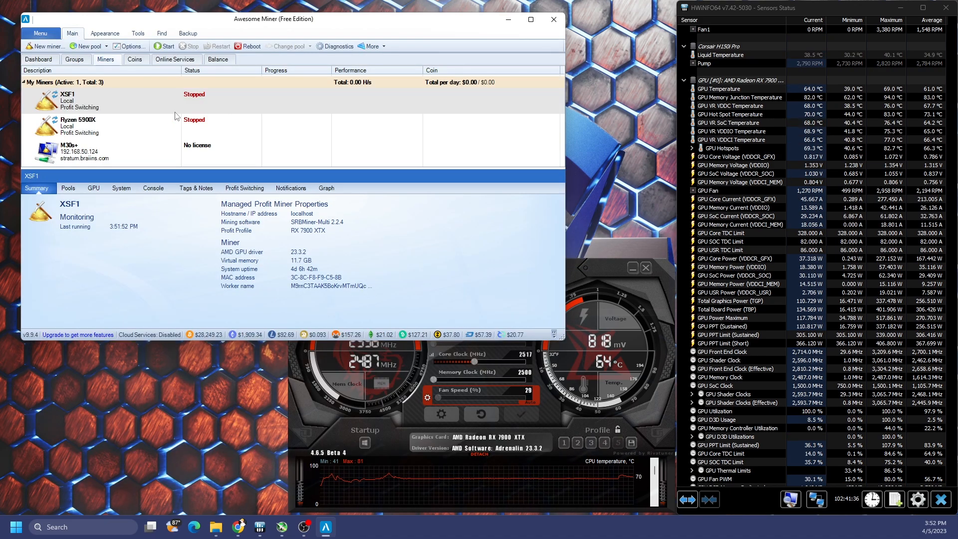
pyautogui.click(138, 34)
pyautogui.click(278, 46)
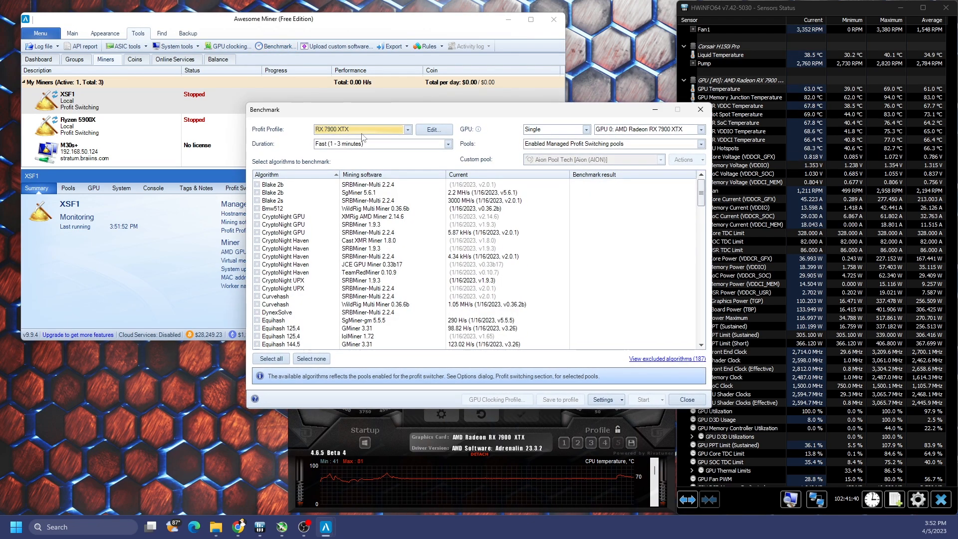
pyautogui.click(389, 129)
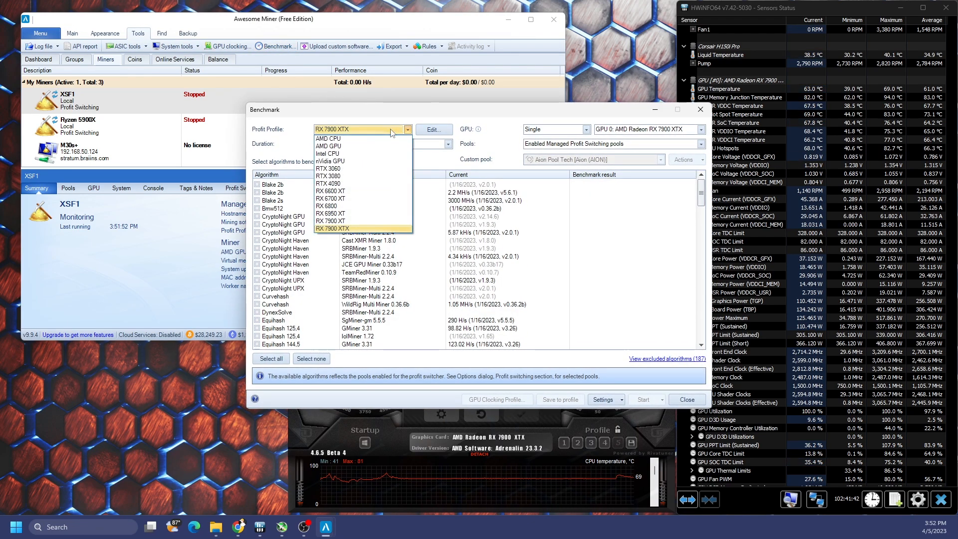
pyautogui.click(367, 229)
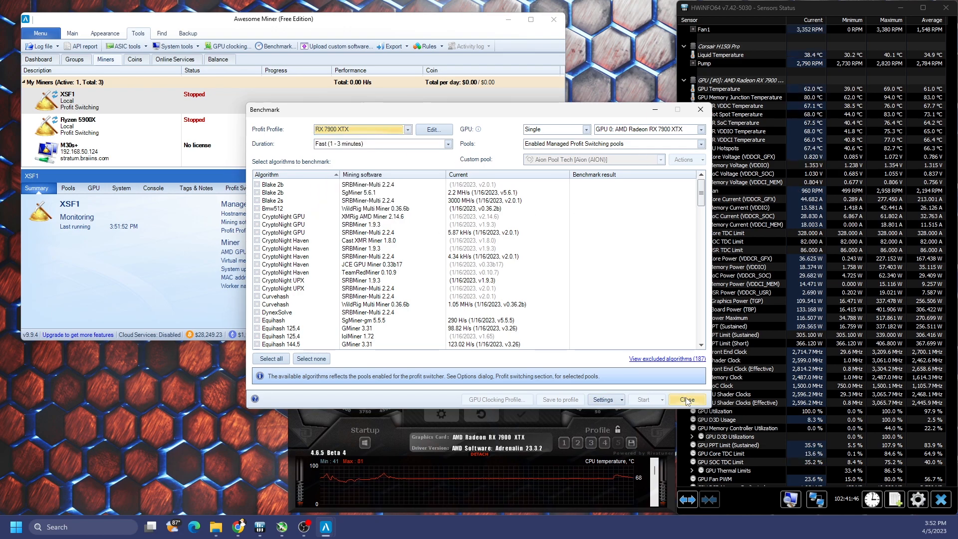
pyautogui.scroll(-15, 316, 283)
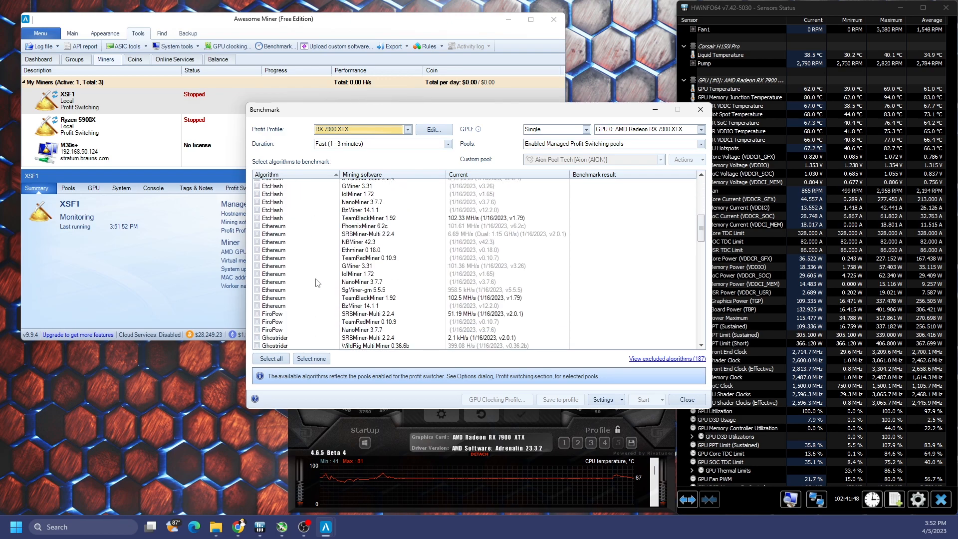
pyautogui.scroll(-8, 315, 282)
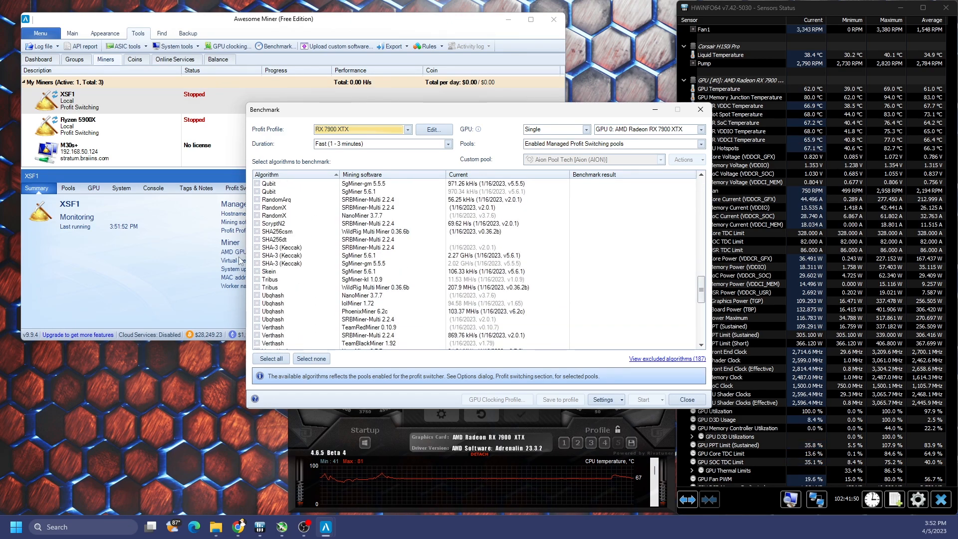
pyautogui.click(273, 223)
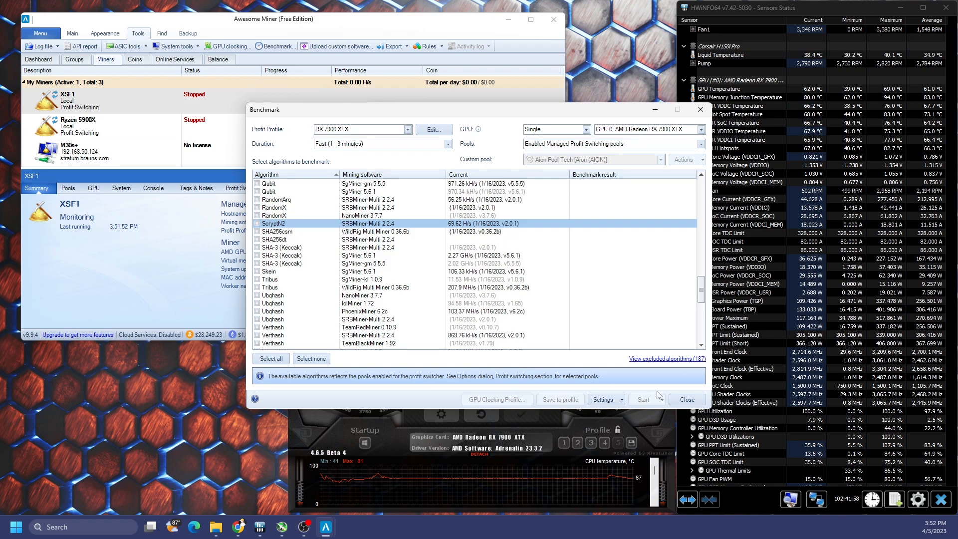
pyautogui.click(684, 401)
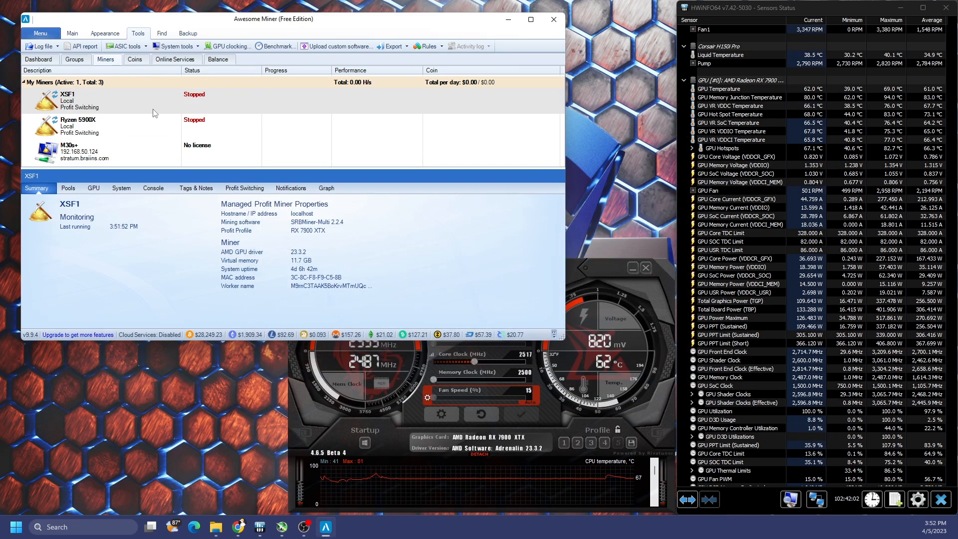
# Step: Go to the Pools list in Options and begin adding a new pool
pyautogui.click(73, 34)
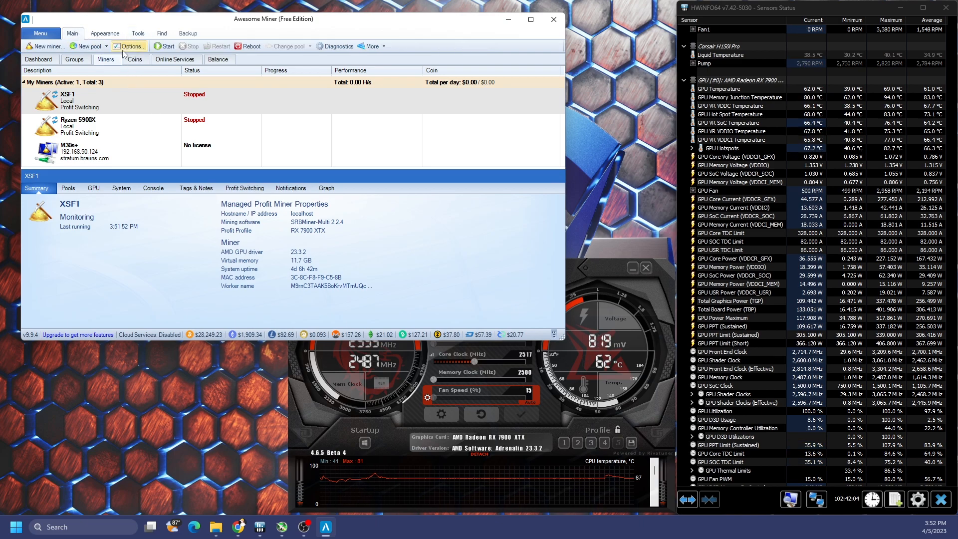
pyautogui.click(134, 51)
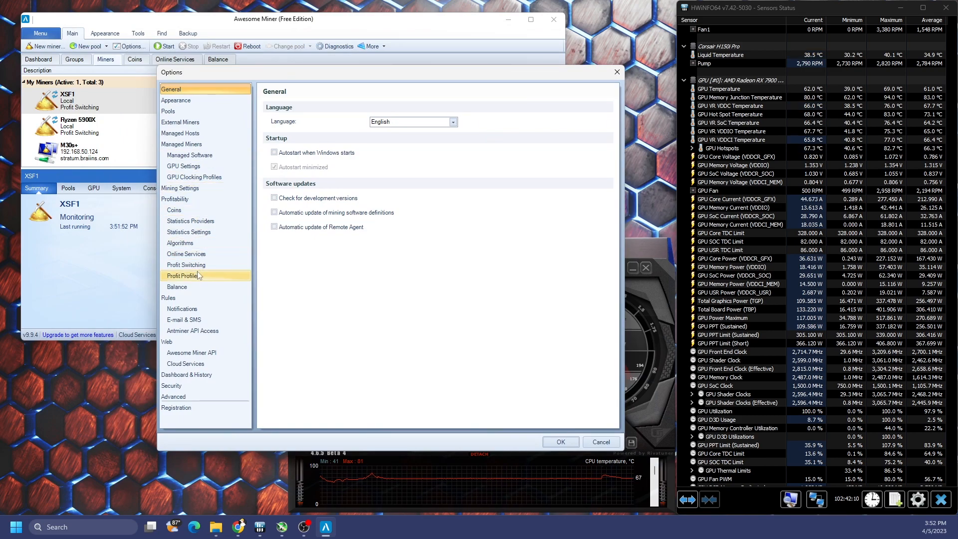
pyautogui.click(189, 110)
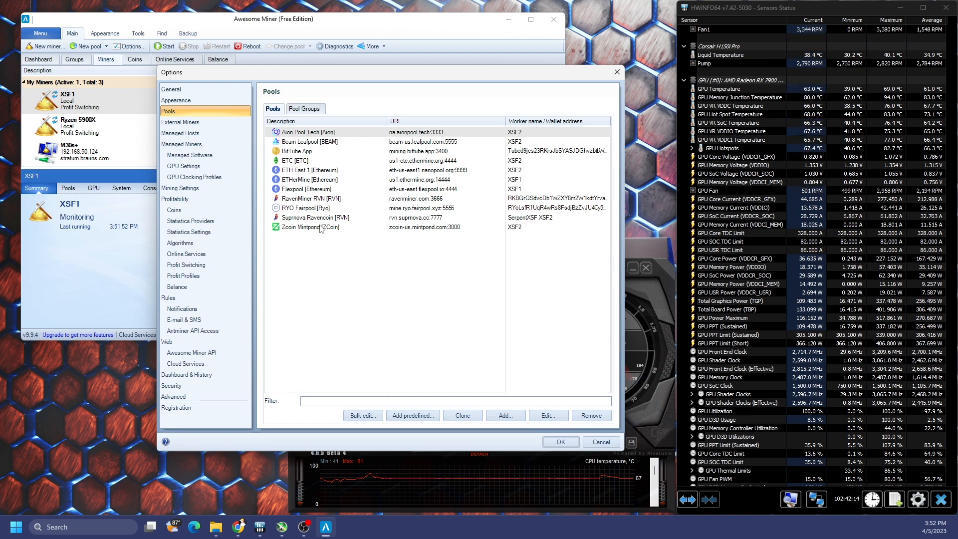
pyautogui.click(513, 416)
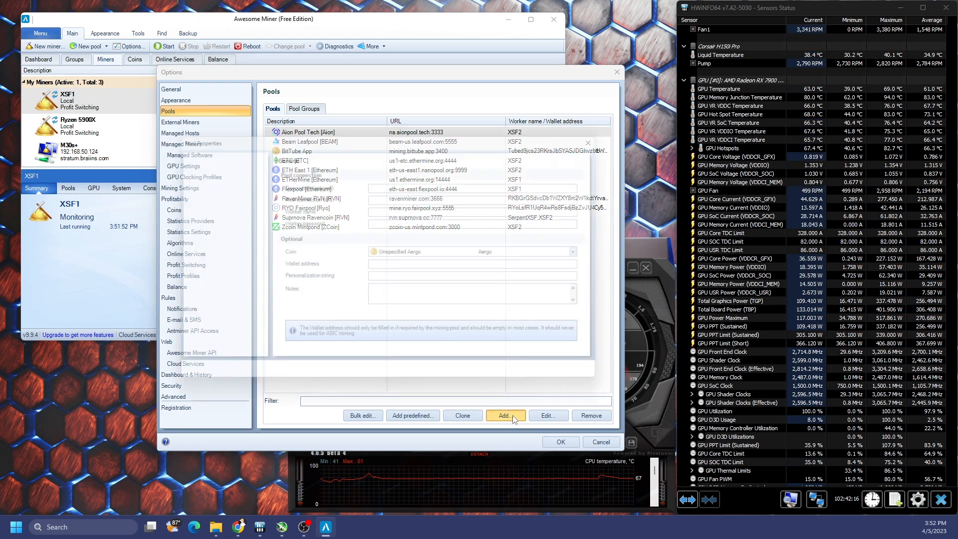
# Step: Set the new pool's description to Unmineable
pyautogui.click(492, 253)
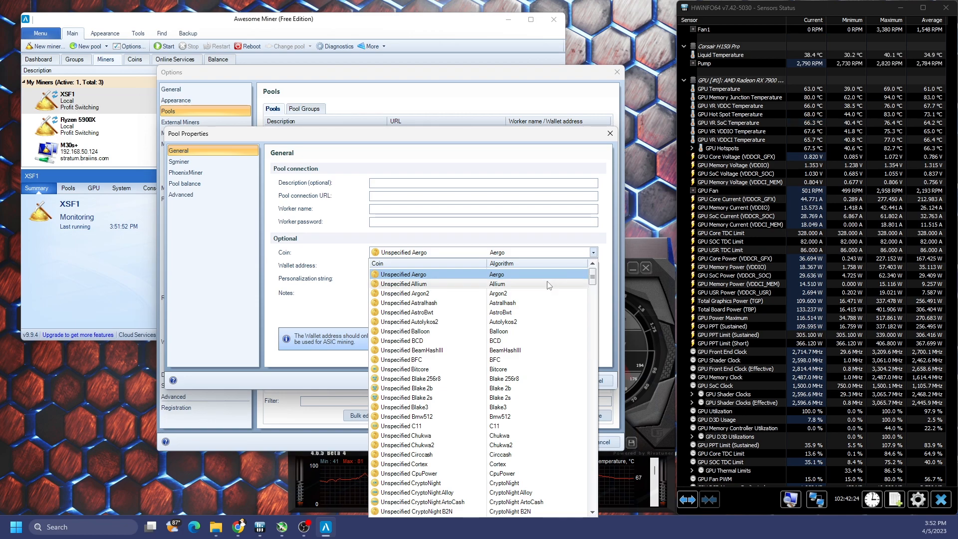
pyautogui.click(397, 184)
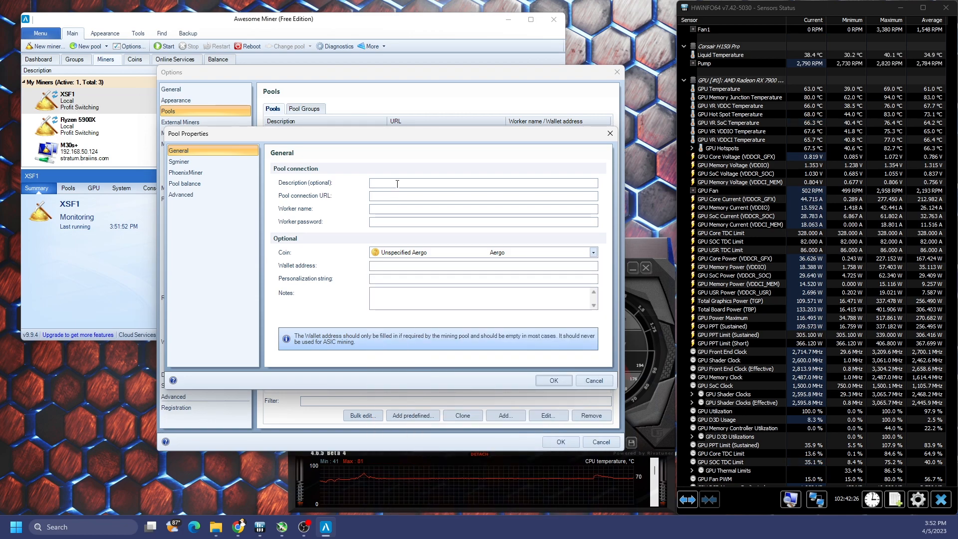
pyautogui.write('Unmineable')
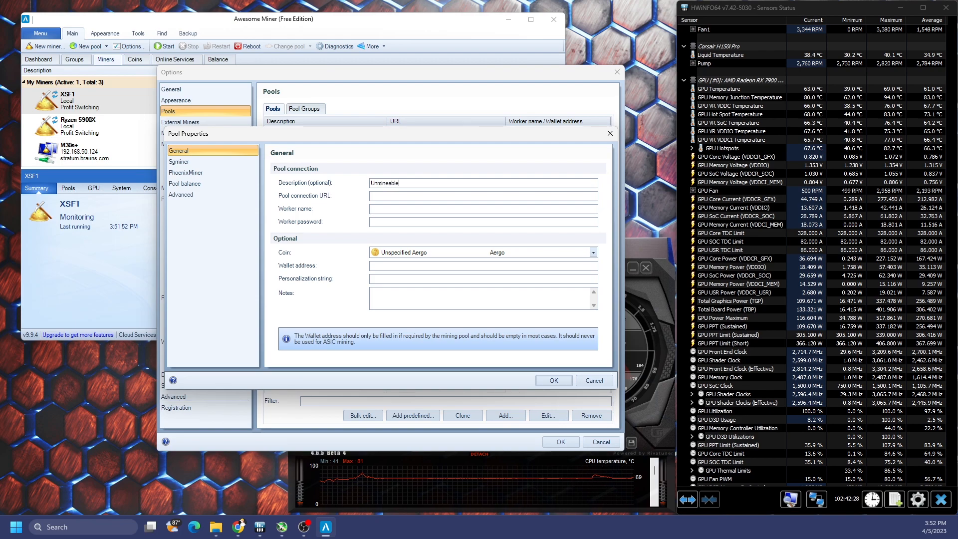
pyautogui.press('Tab')
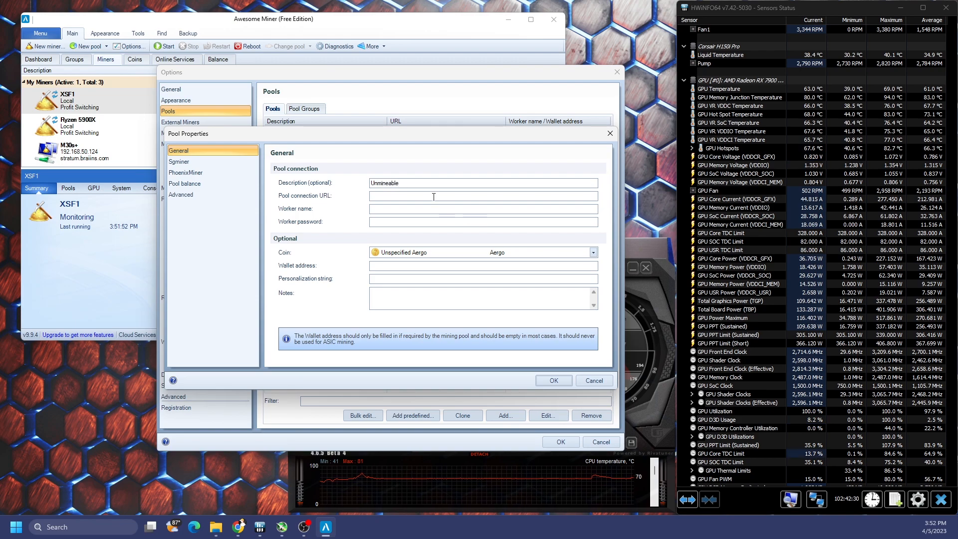
pyautogui.click(425, 196)
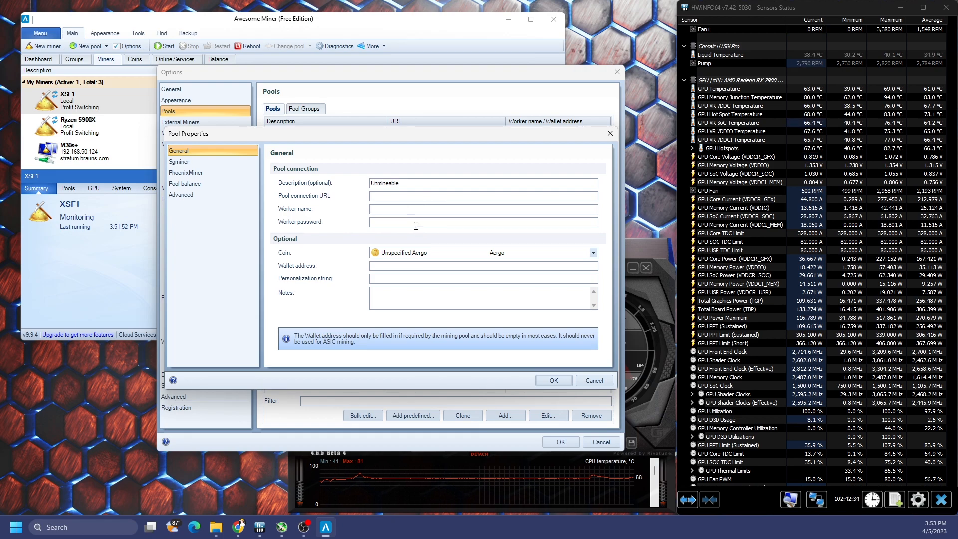
pyautogui.press('Tab')
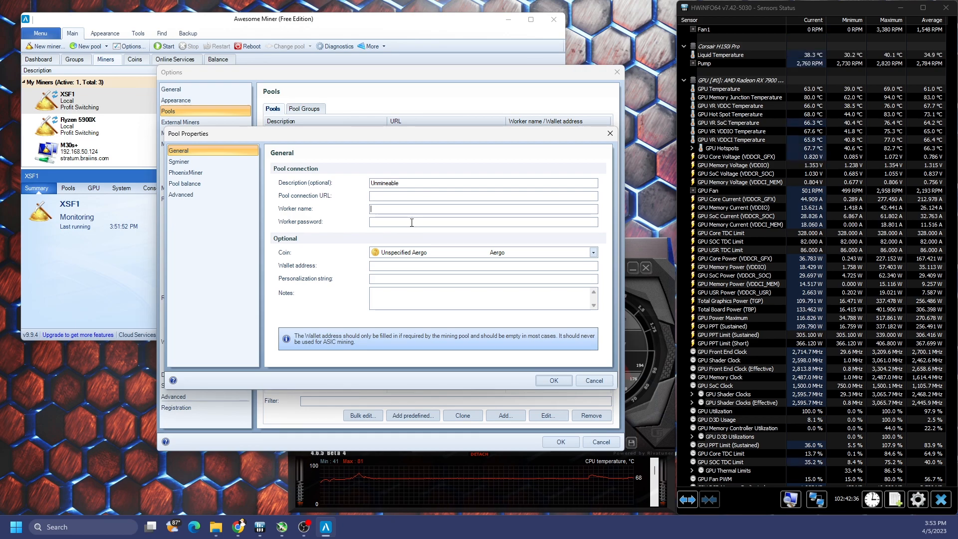
pyautogui.click(411, 222)
pyautogui.write('x')
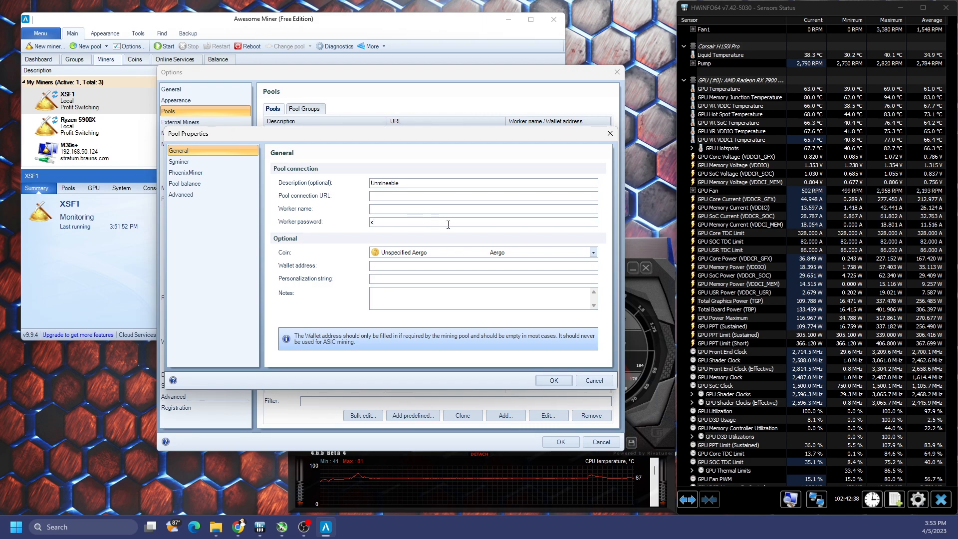
pyautogui.click(431, 253)
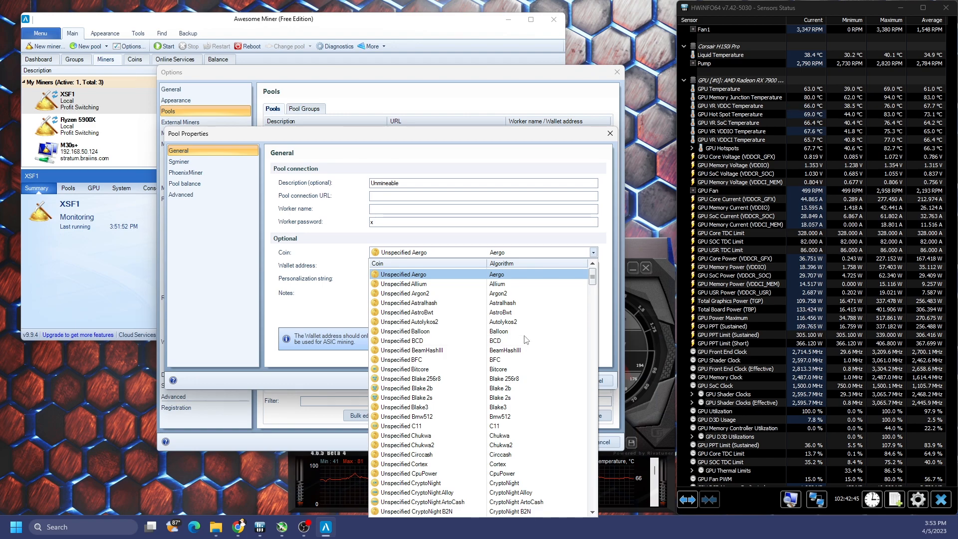
# Step: Choose Unspecified HeavyHash as the pool's coin, using the HeavyHash algorithm
pyautogui.scroll(-12, 525, 341)
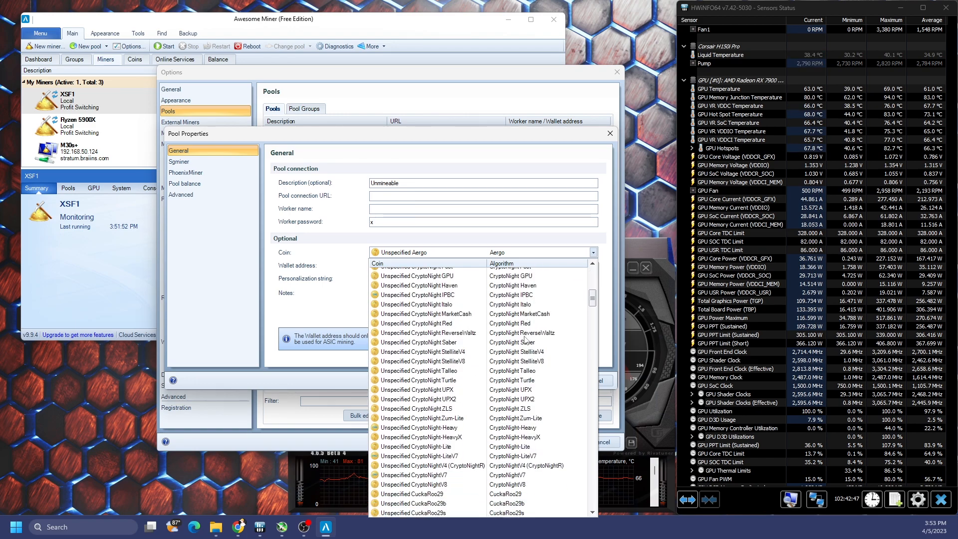
pyautogui.moveTo(593, 302); pyautogui.dragTo(605, 338)
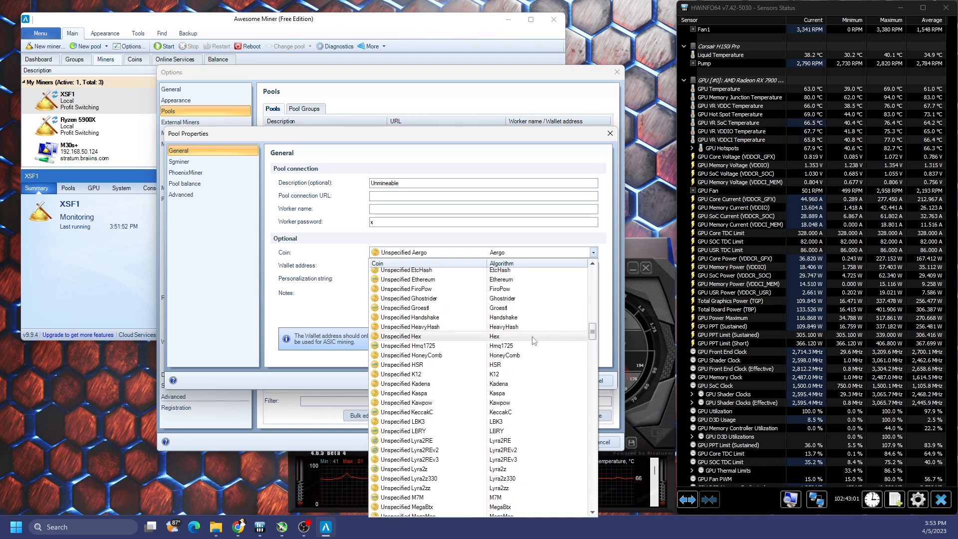
pyautogui.click(531, 327)
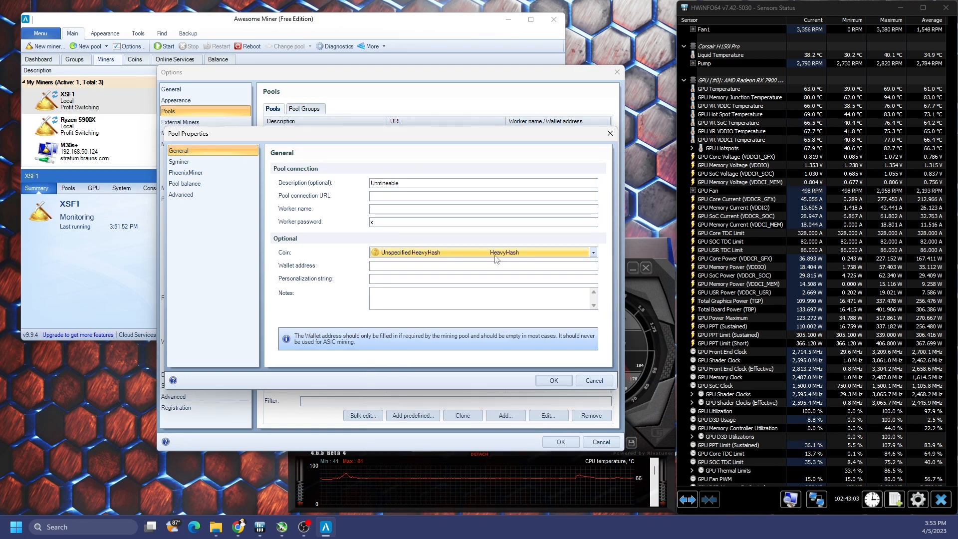
pyautogui.click(465, 268)
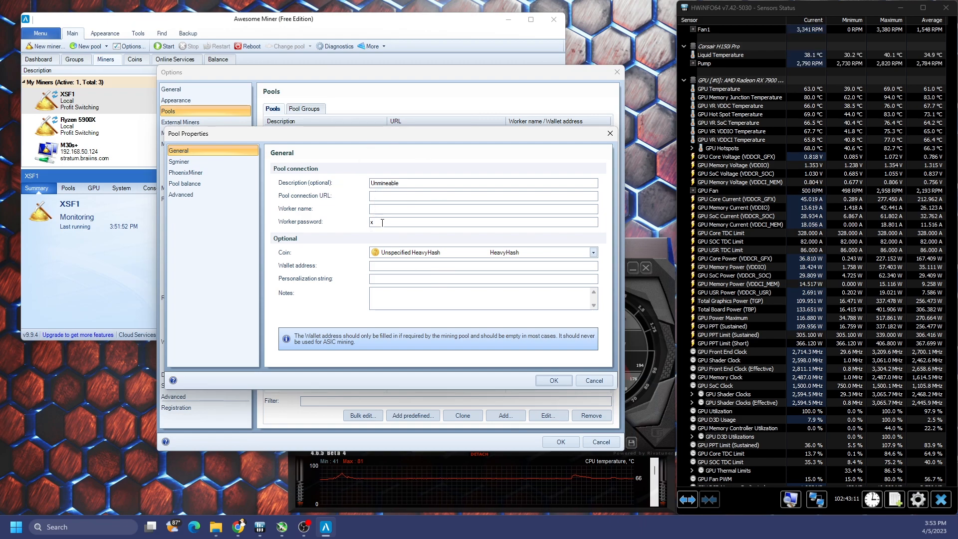
pyautogui.click(432, 253)
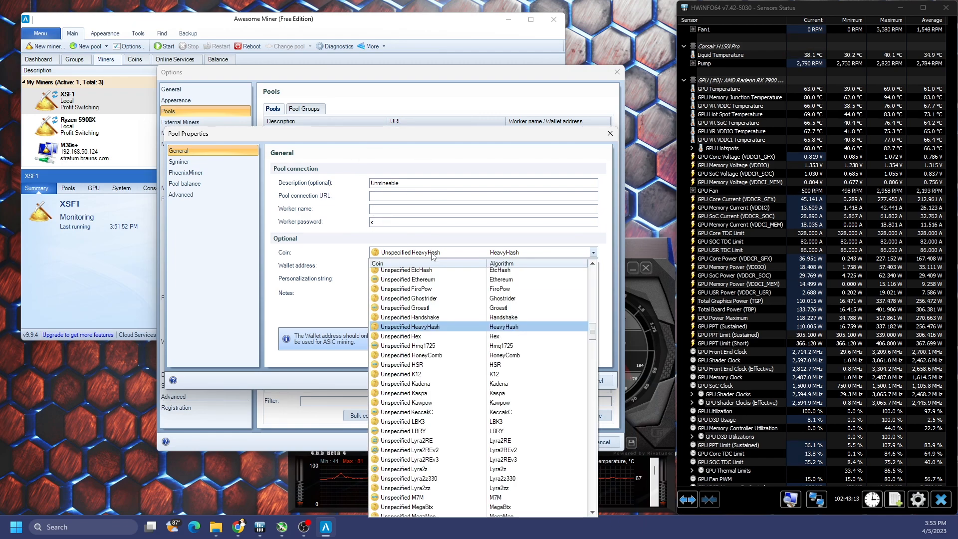
pyautogui.click(370, 243)
pyautogui.click(434, 267)
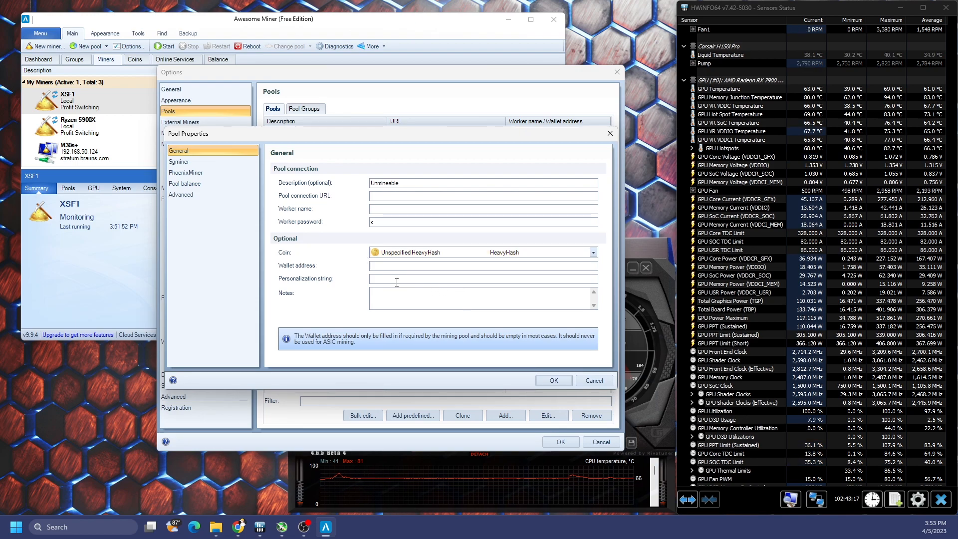
pyautogui.click(383, 198)
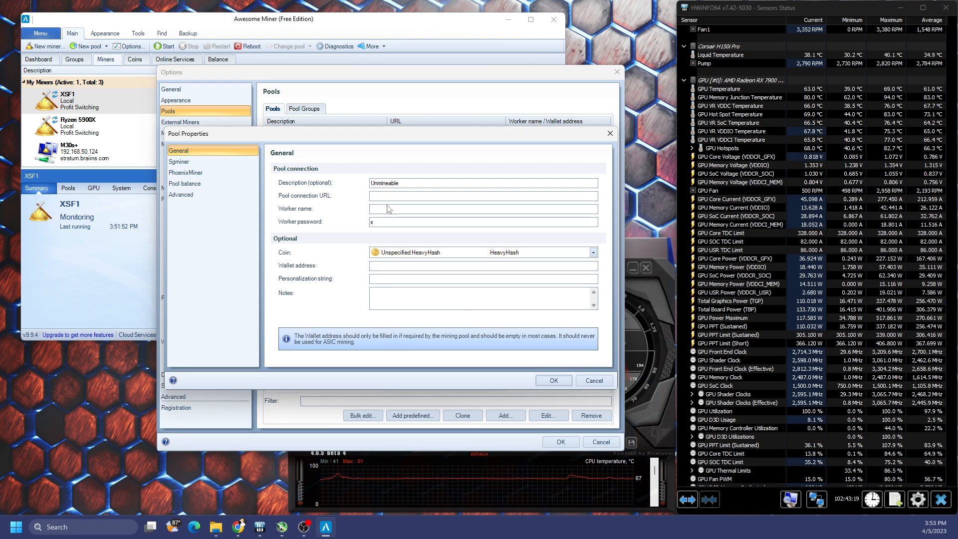
pyautogui.click(399, 209)
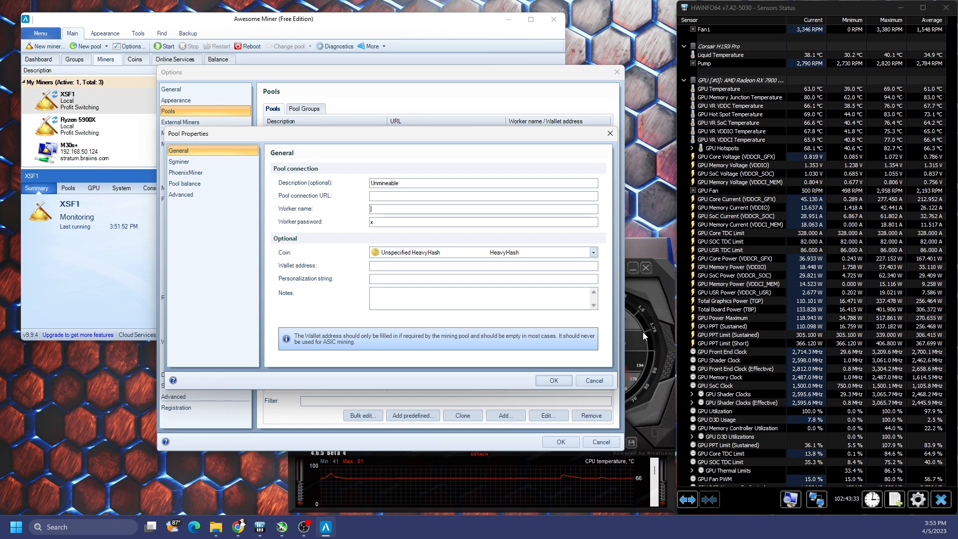
# Step: Load unmineable.com's coin list in a new Chrome tab
pyautogui.click(238, 526)
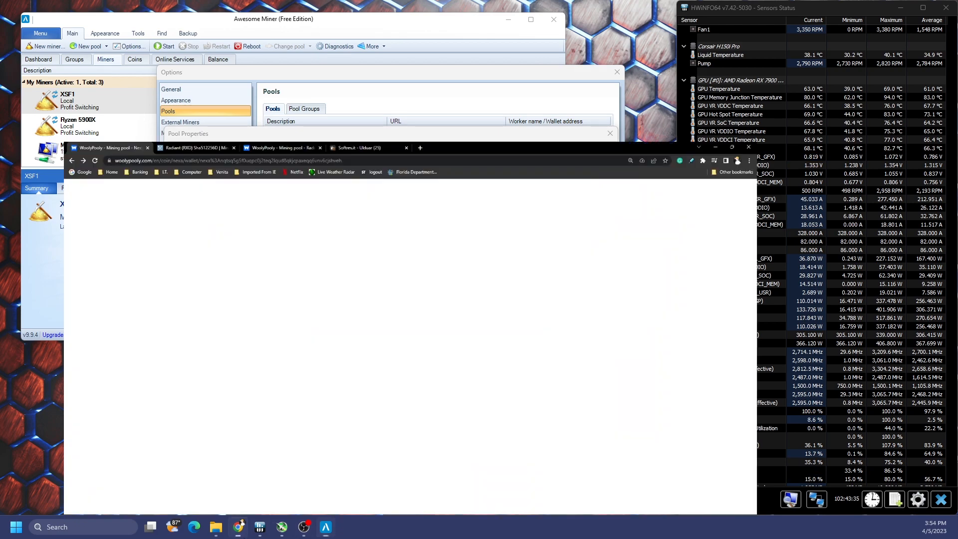
pyautogui.click(492, 9)
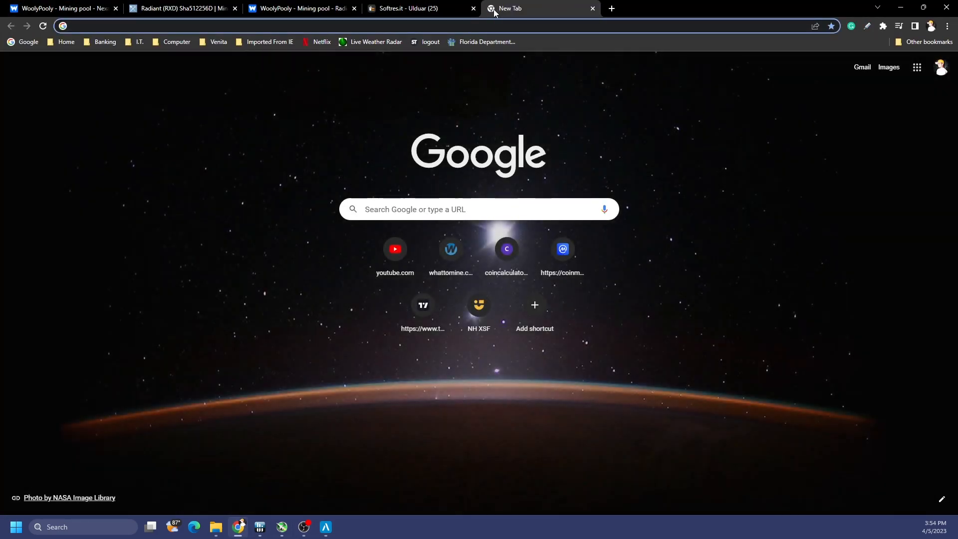
pyautogui.write('un')
pyautogui.press('Return')
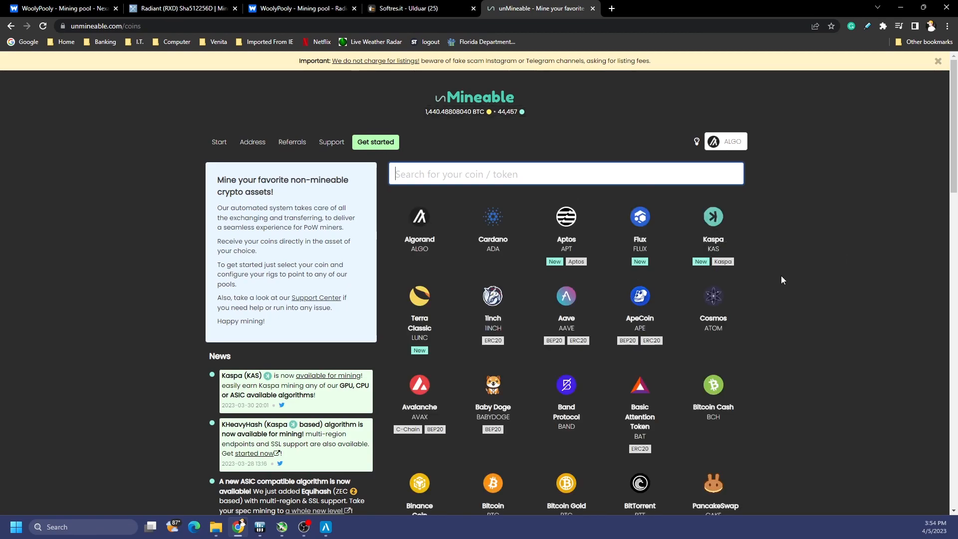
# Step: Open the Kaspa coin page and select the kheavyhash.unmineable.com server address
pyautogui.rightClick(713, 223)
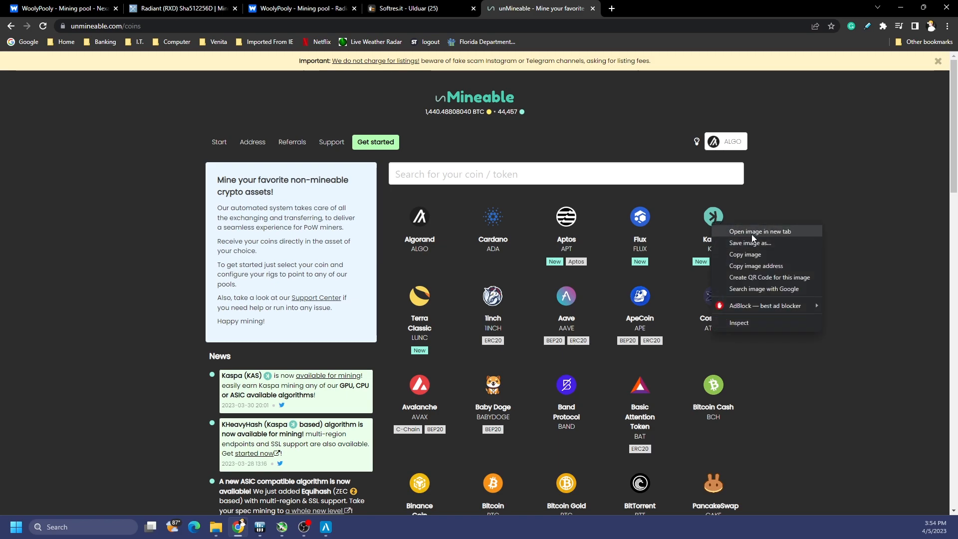
pyautogui.click(751, 231)
pyautogui.click(723, 217)
pyautogui.click(672, 8)
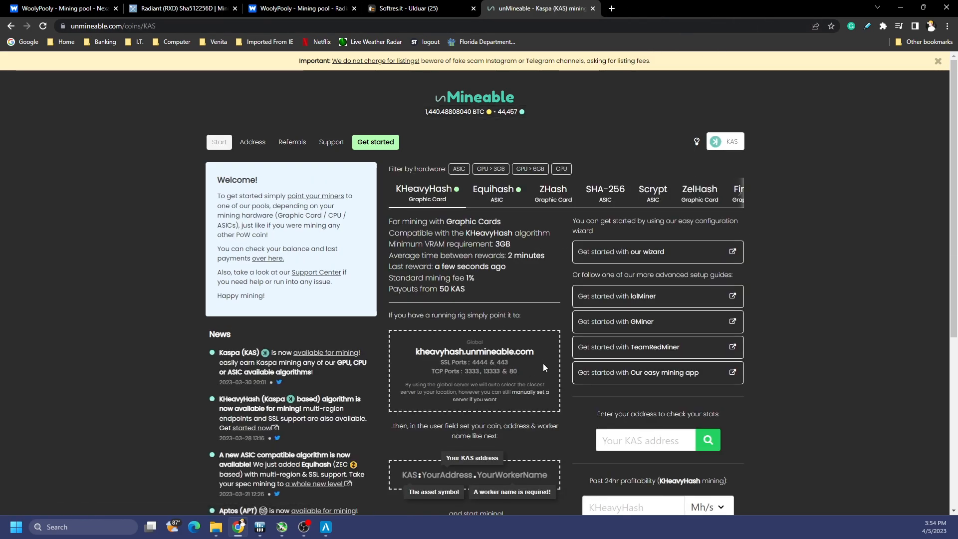
pyautogui.click(483, 352)
pyautogui.hotkey('ctrl', 'c')
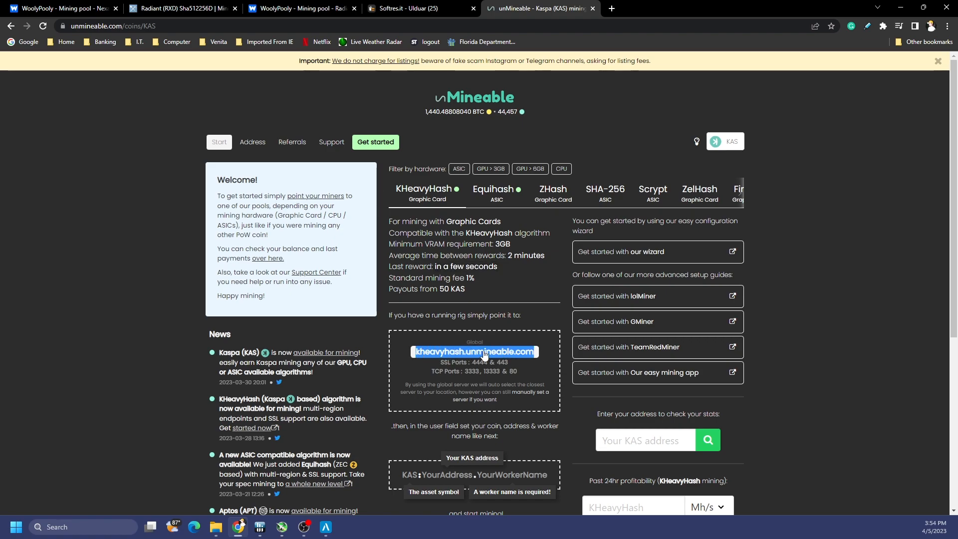
# Step: Paste kheavyhash.unmineable.com into the pool connection URL
pyautogui.click(327, 524)
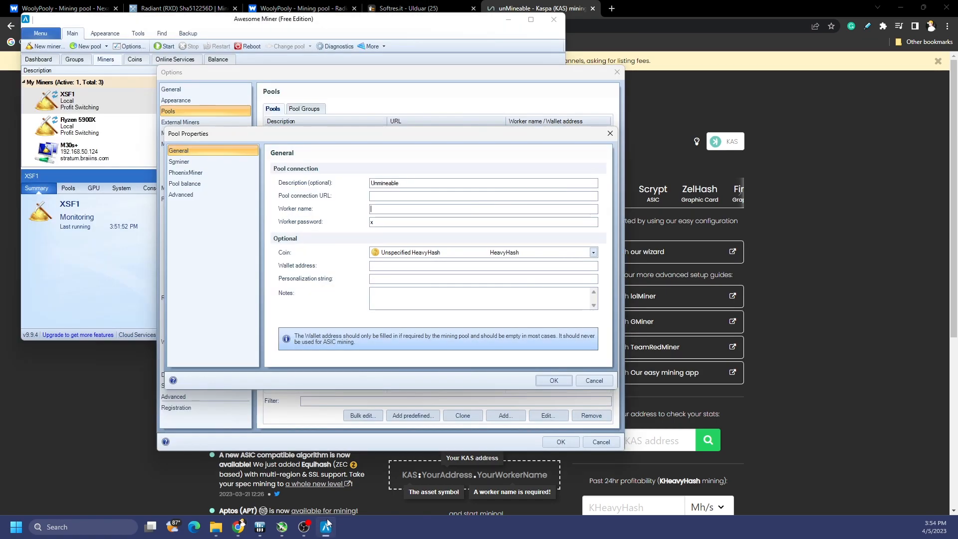
pyautogui.hotkey('ctrl', 'v')
pyautogui.hotkey('ctrl', 'z')
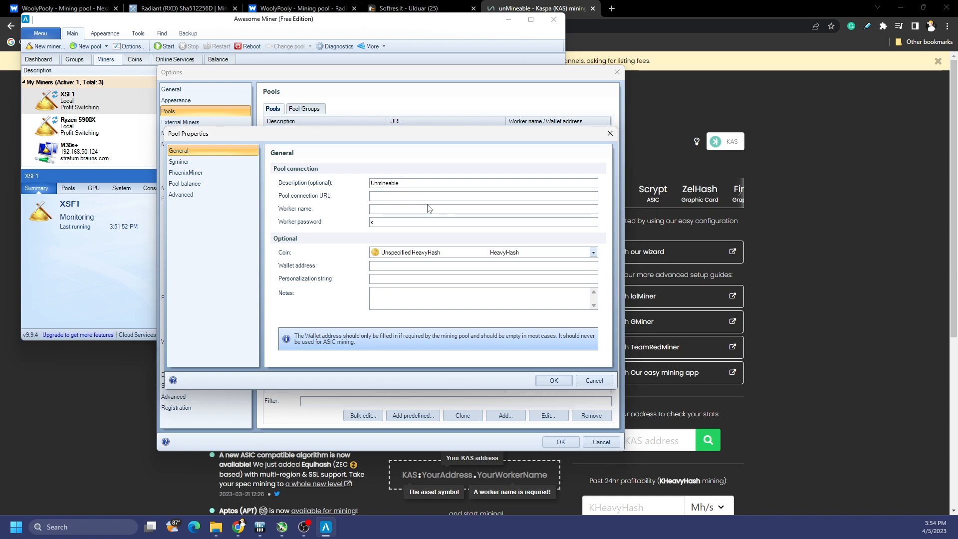
pyautogui.hotkey('ctrl', 'v')
# Step: Append TCP port 3333 to the URL and enter Test1 as the worker name
pyautogui.click(867, 287)
pyautogui.doubleClick(472, 371)
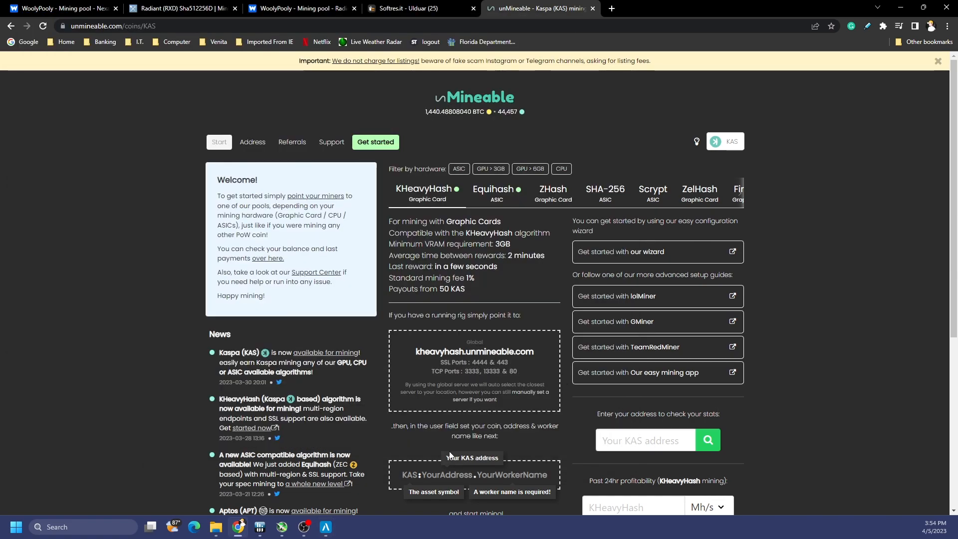
pyautogui.click(325, 527)
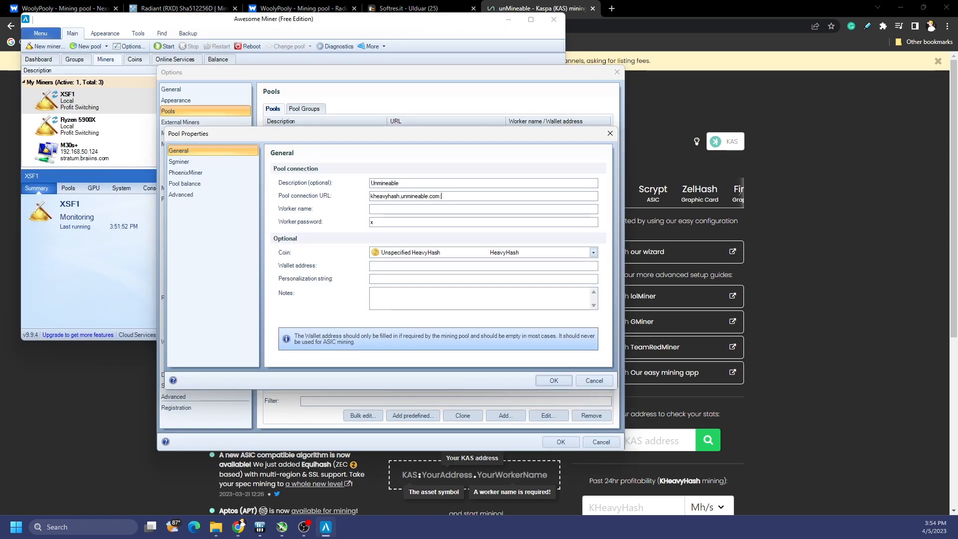
pyautogui.write('3333')
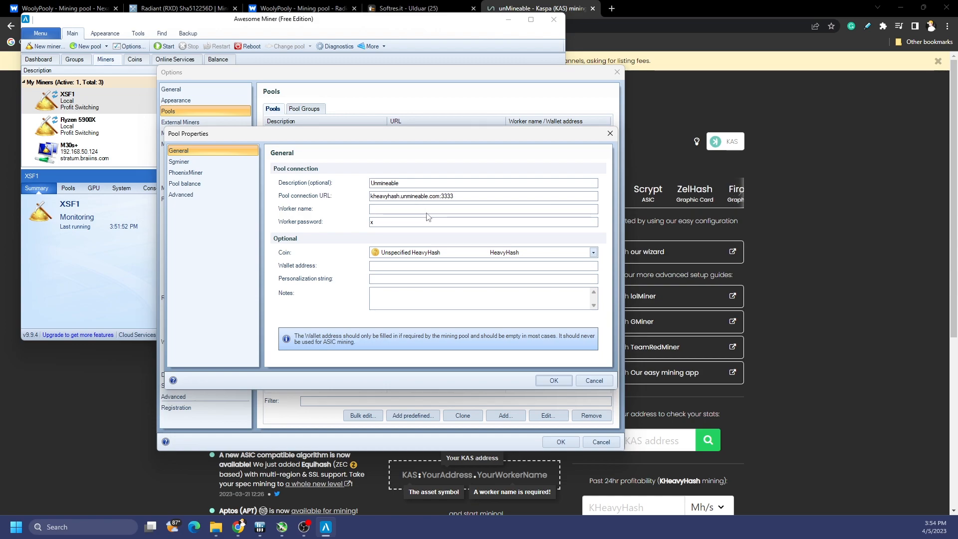
pyautogui.write('X')
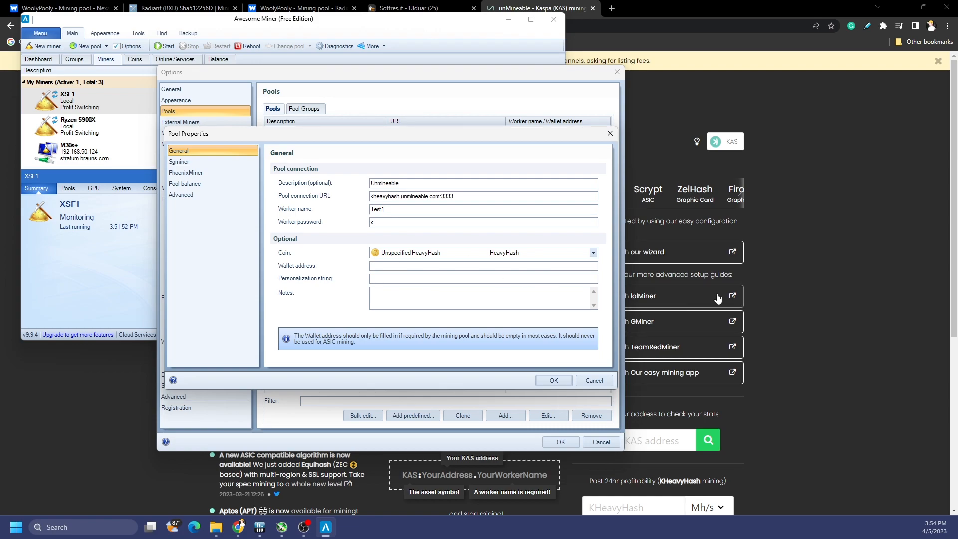
pyautogui.click(796, 297)
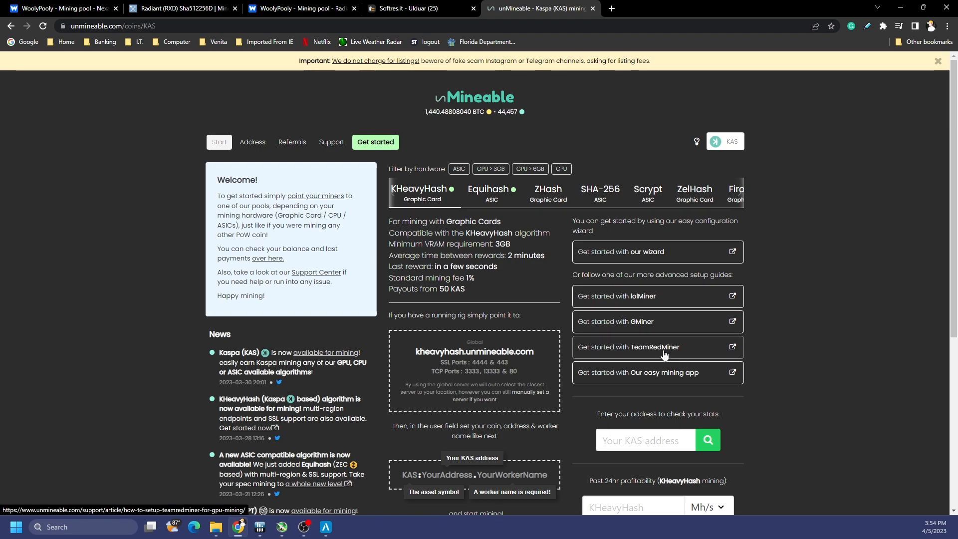
# Step: Browse unMineable's Getting started page and Equihash details, then return to the coin list
pyautogui.scroll(-2, 558, 369)
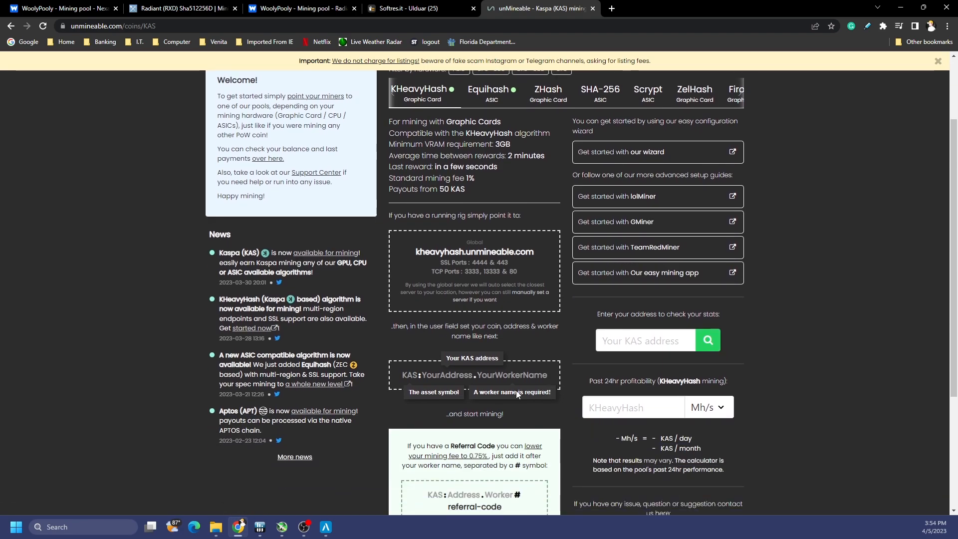
pyautogui.scroll(2, 849, 315)
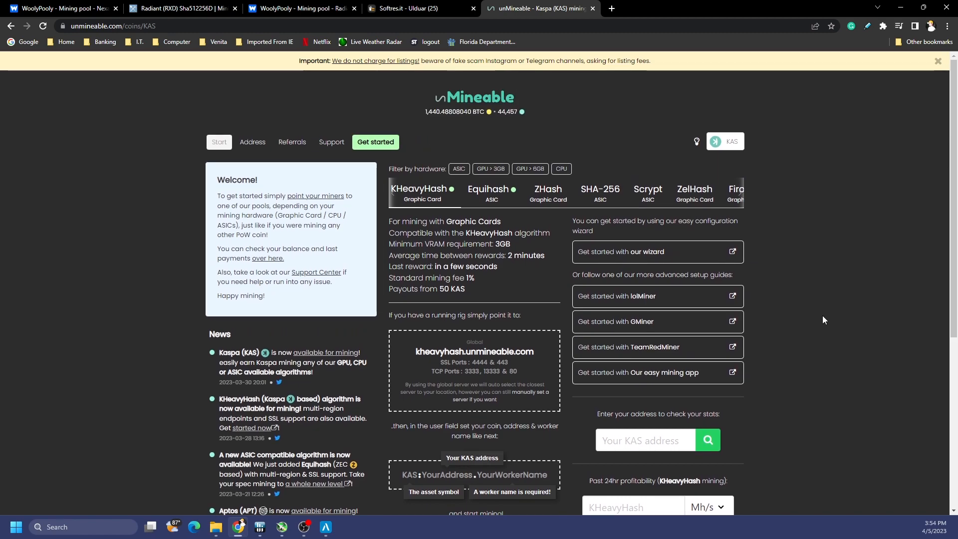
pyautogui.click(375, 141)
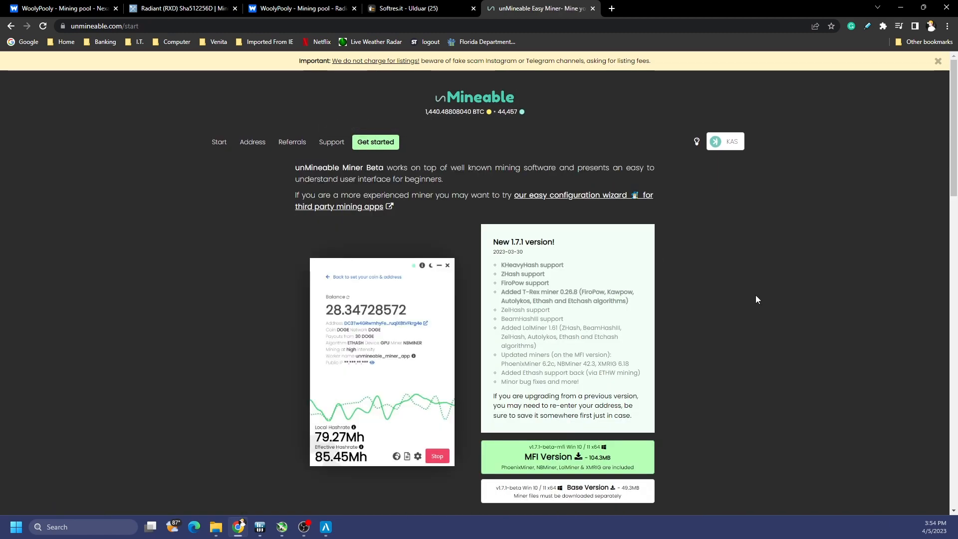
pyautogui.scroll(-2, 755, 298)
pyautogui.scroll(-6, 756, 296)
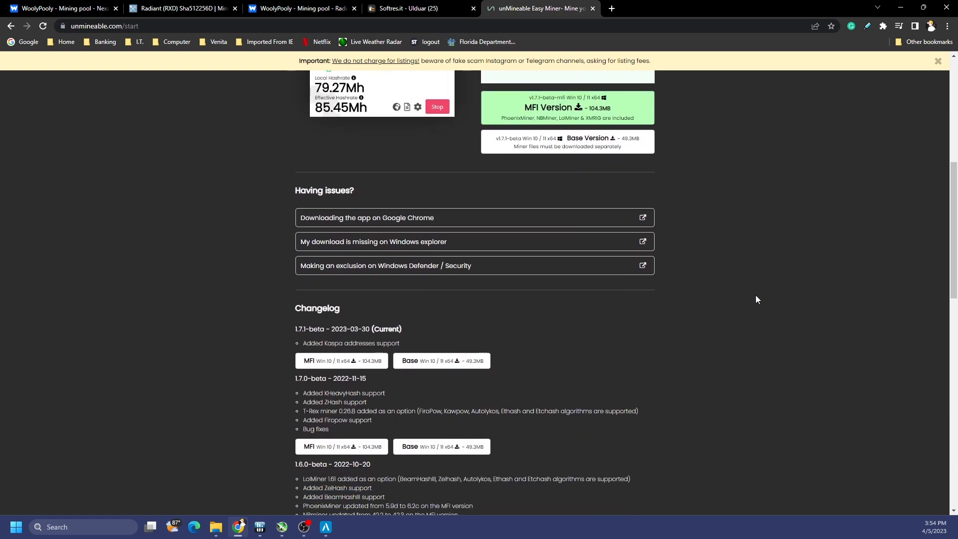
pyautogui.scroll(-2, 755, 295)
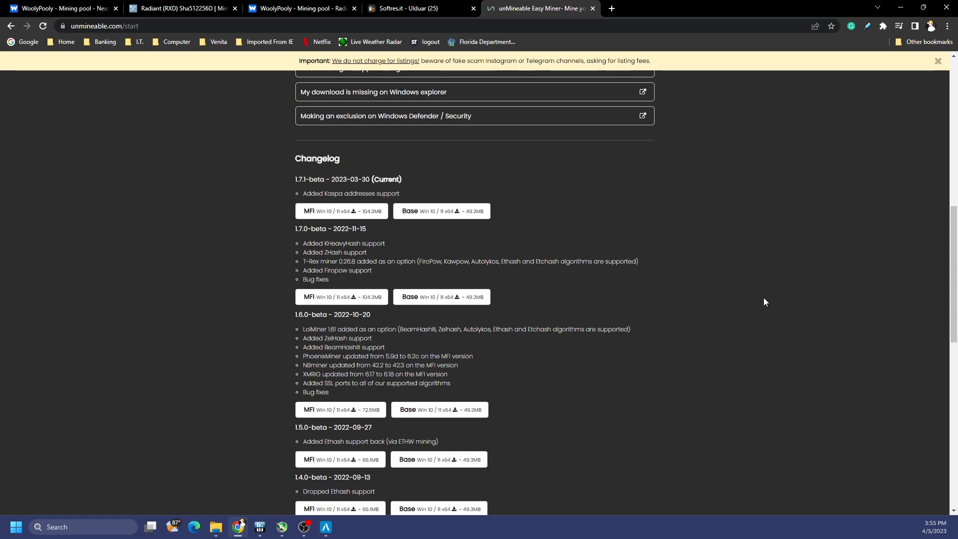
pyautogui.hotkey('alt', 'Left')
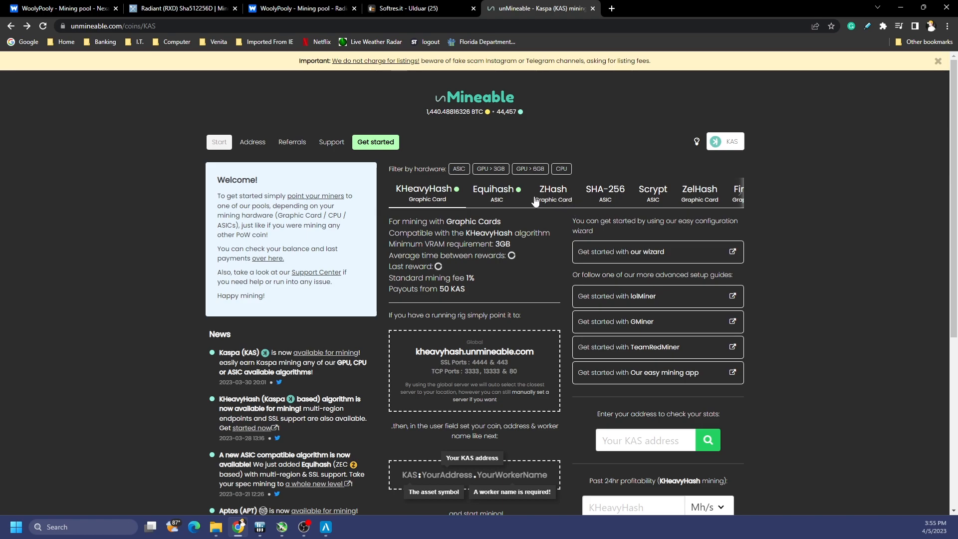
pyautogui.click(505, 198)
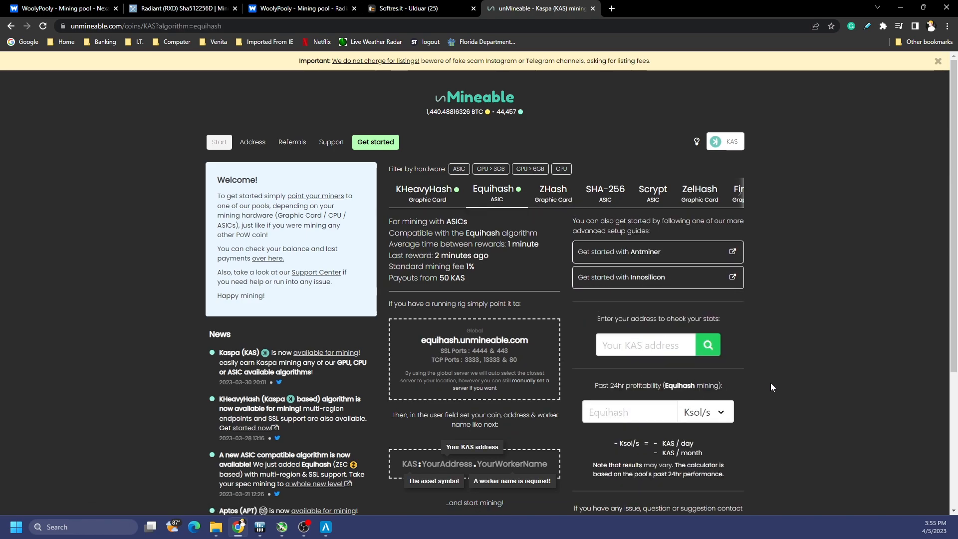
pyautogui.hotkey('alt', 'Left')
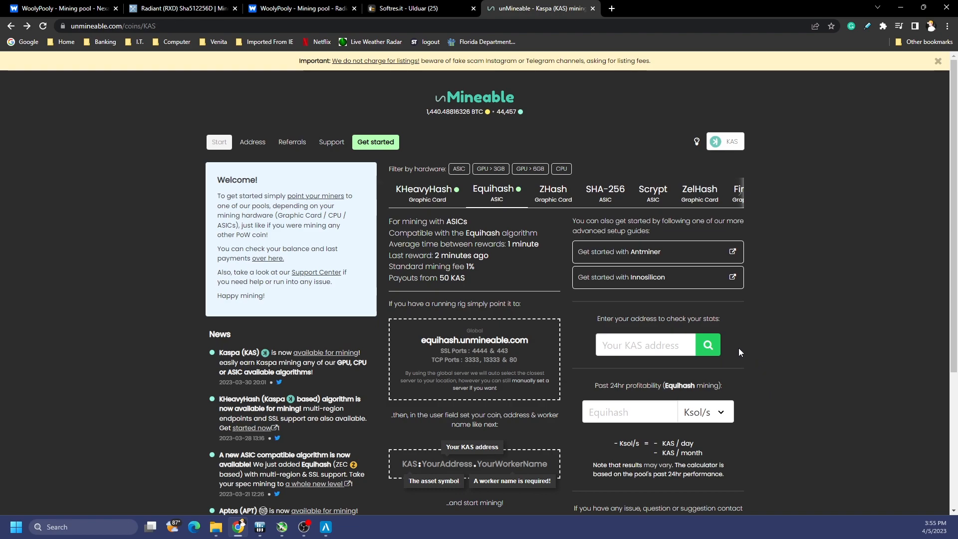
pyautogui.hotkey('alt', 'Left')
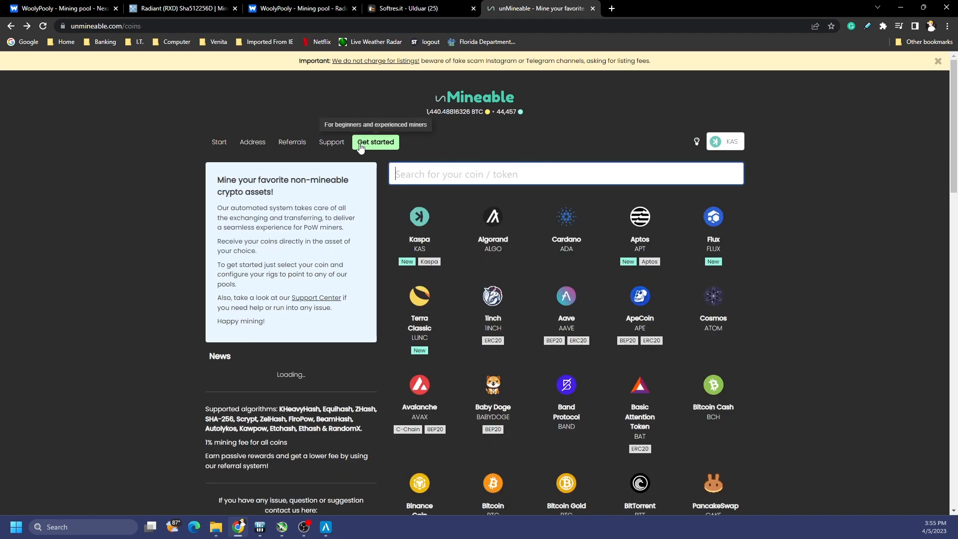
# Step: Open Bitcoin's KHeavyHash details and copy the BTC asset symbol
pyautogui.scroll(-2, 488, 384)
pyautogui.click(488, 384)
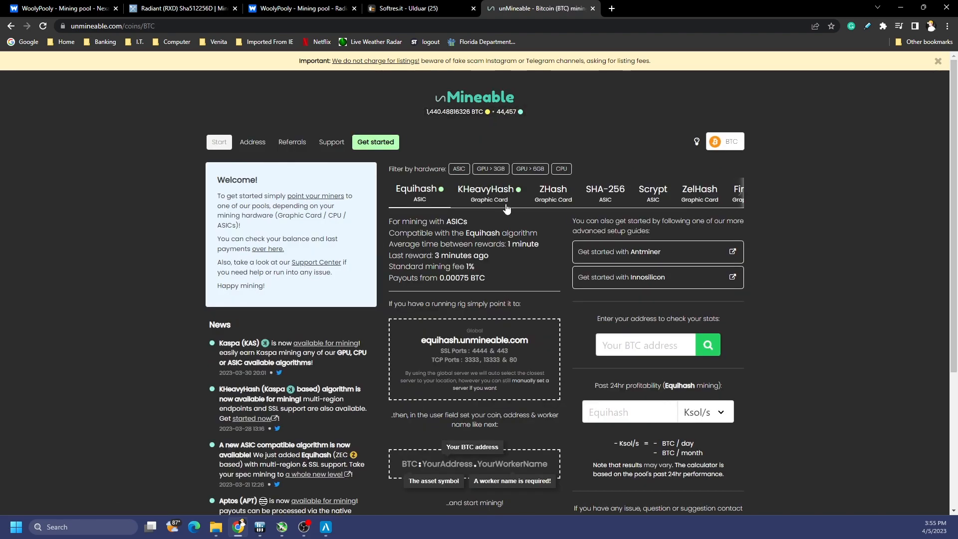
pyautogui.click(486, 192)
pyautogui.moveTo(541, 354); pyautogui.dragTo(405, 349)
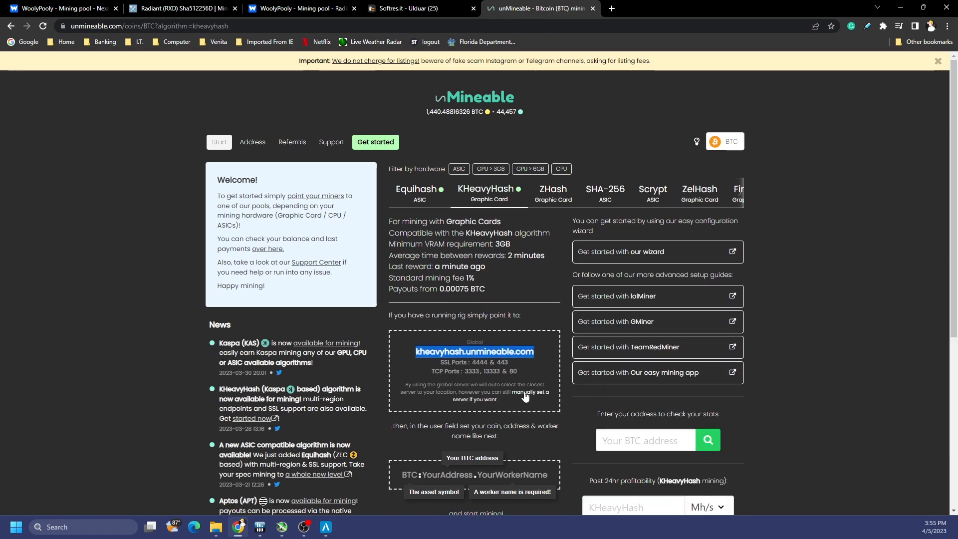
pyautogui.scroll(-1, 635, 394)
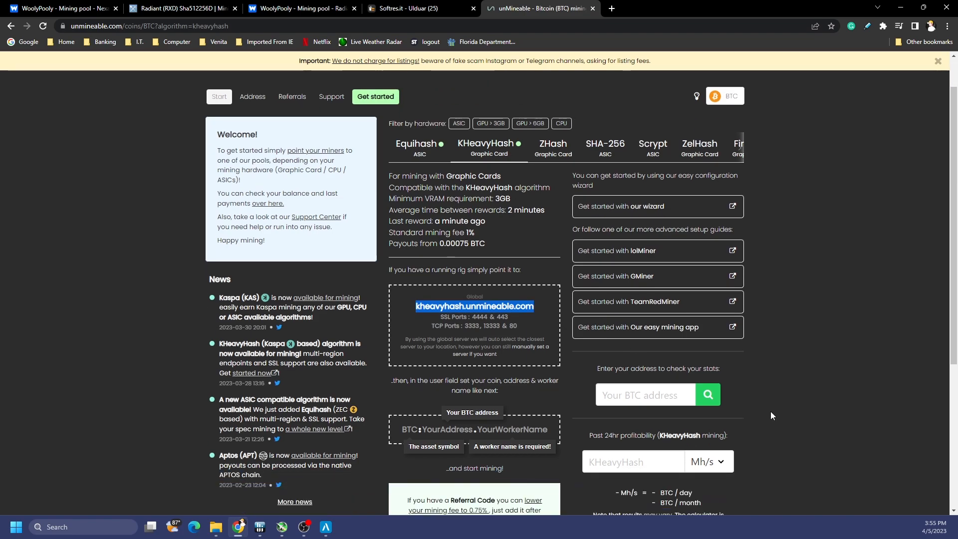
pyautogui.click(420, 428)
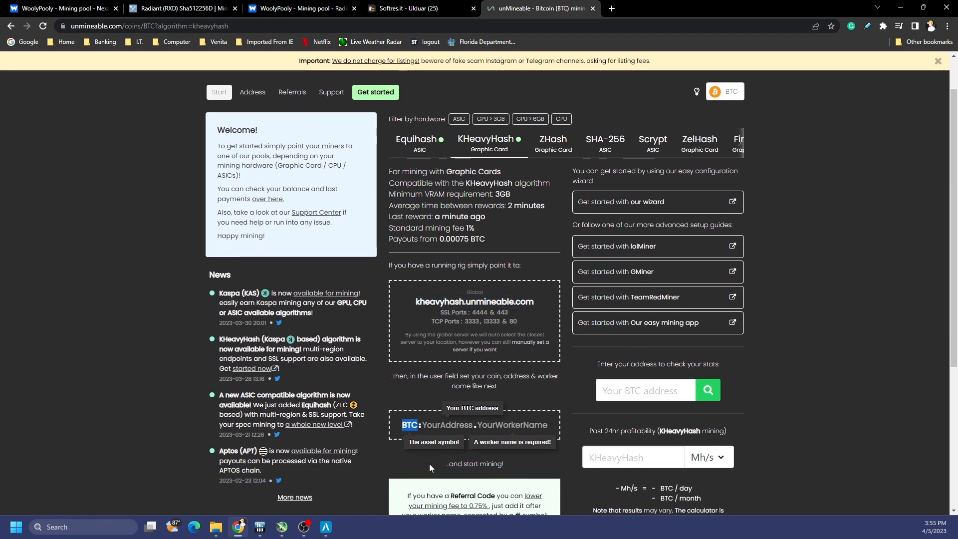
pyautogui.click(325, 527)
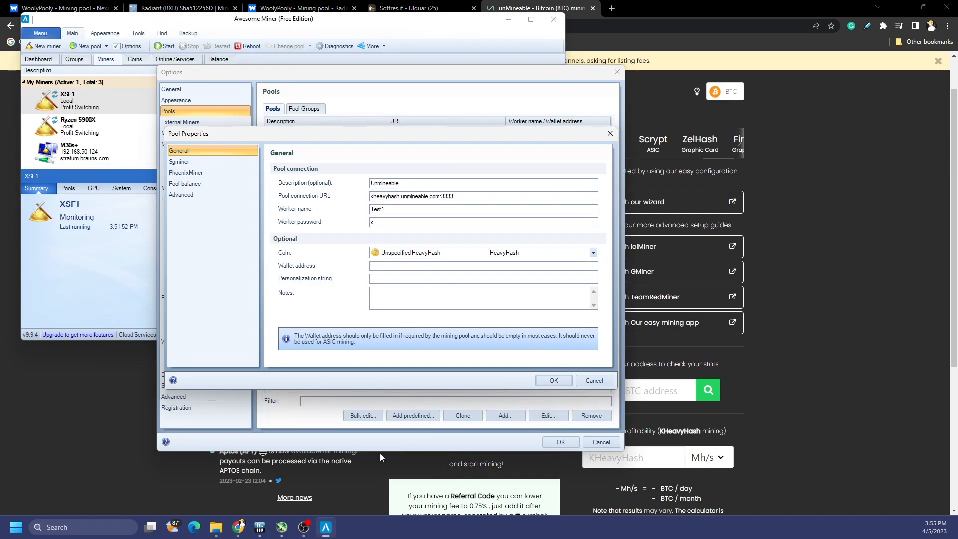
# Step: Enter the wallet address as BTC, a colon, the Bitcoin address, then .test1
pyautogui.click(398, 265)
pyautogui.write('BTC')
pyautogui.write(':awsdbybaysdbayubvuauugfbusbdfas.test1')
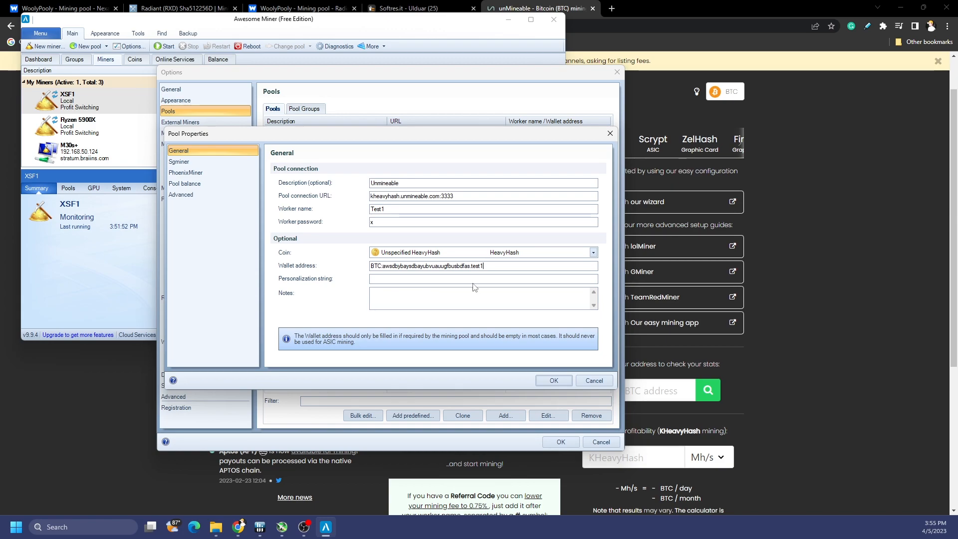
pyautogui.click(834, 289)
pyautogui.scroll(-1, 834, 290)
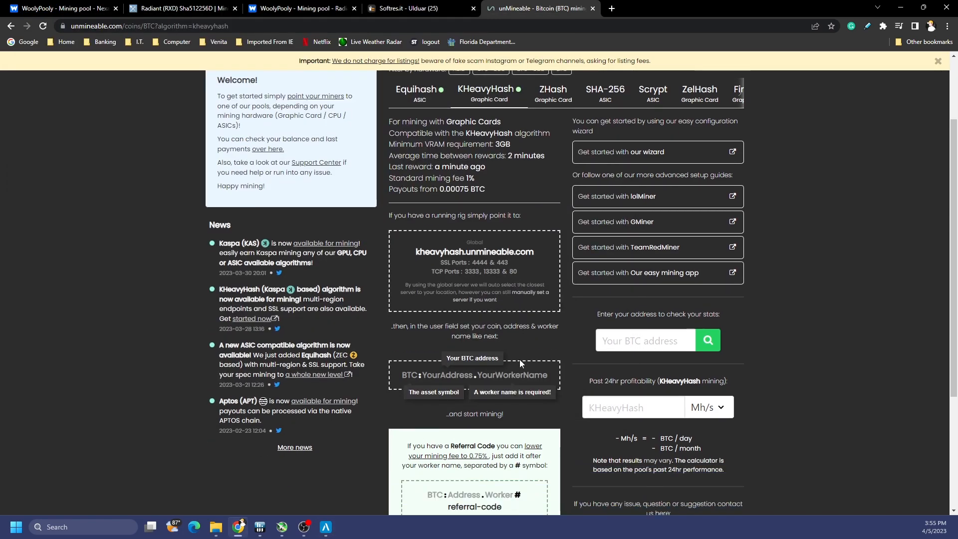
# Step: Open the unMineable Cardano (ADA) address stats page in a new tab
pyautogui.scroll(-1, 520, 358)
pyautogui.scroll(3, 520, 358)
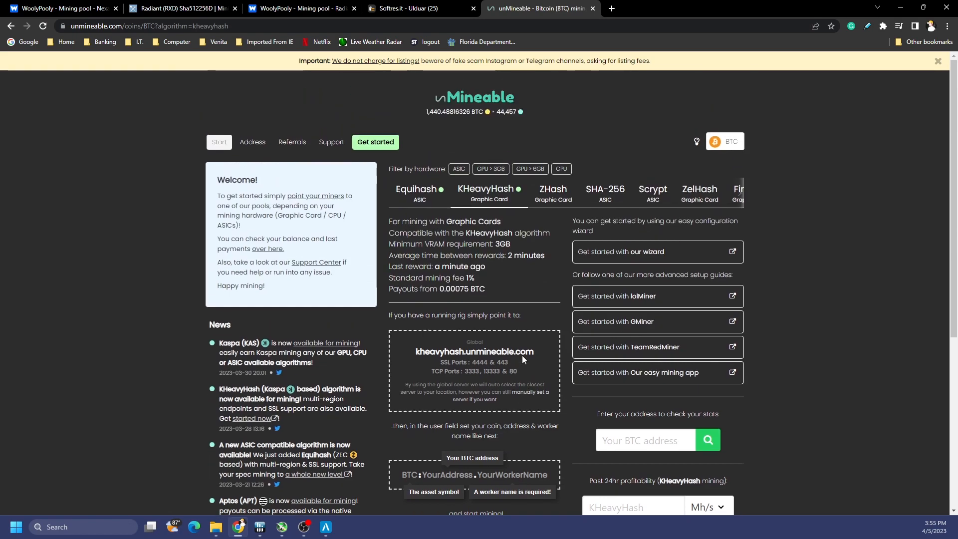
pyautogui.click(611, 8)
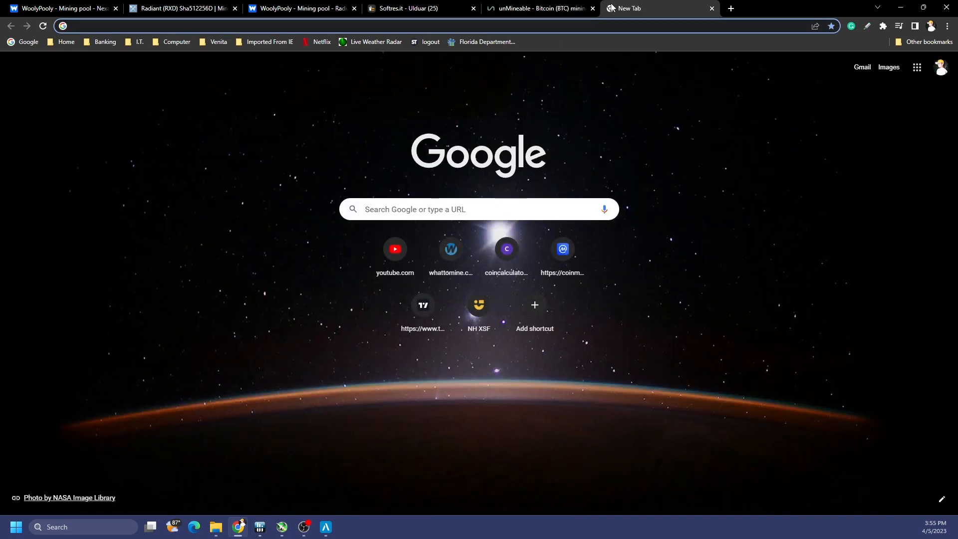
pyautogui.write('un')
pyautogui.press('Down')
pyautogui.press('Down')
pyautogui.press('Down')
pyautogui.press('Down')
pyautogui.press('Down')
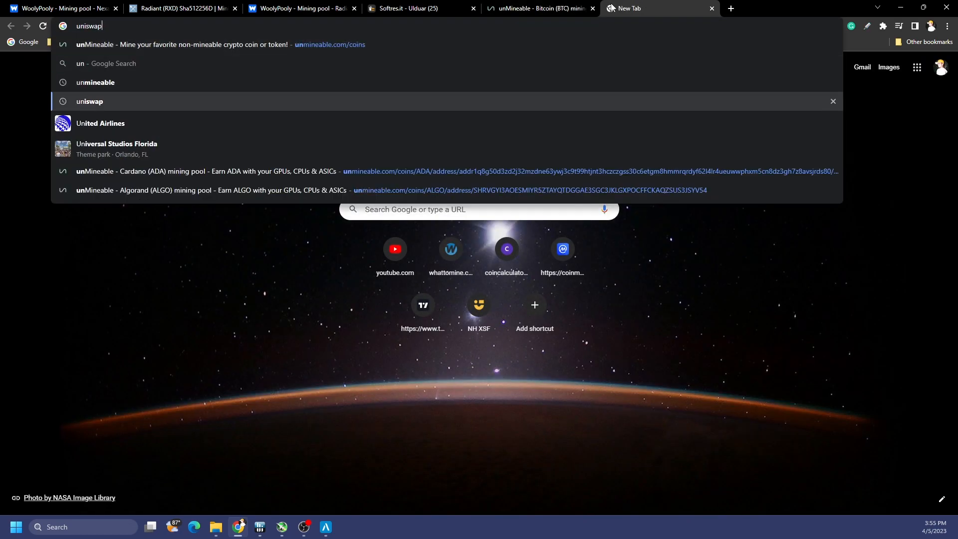
pyautogui.press('Down')
pyautogui.press('Return')
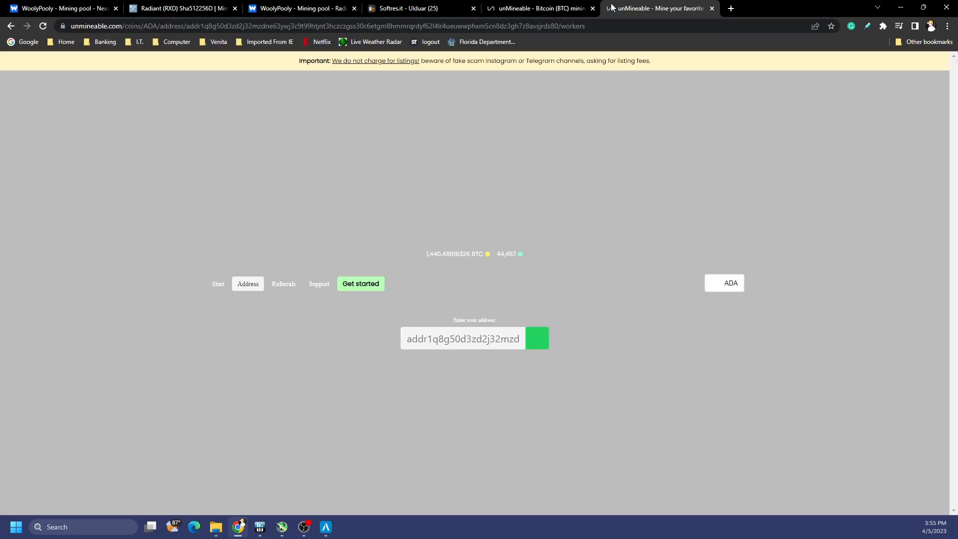
# Step: Copy the account's referral code from the Referrals section
pyautogui.scroll(-1, 527, 301)
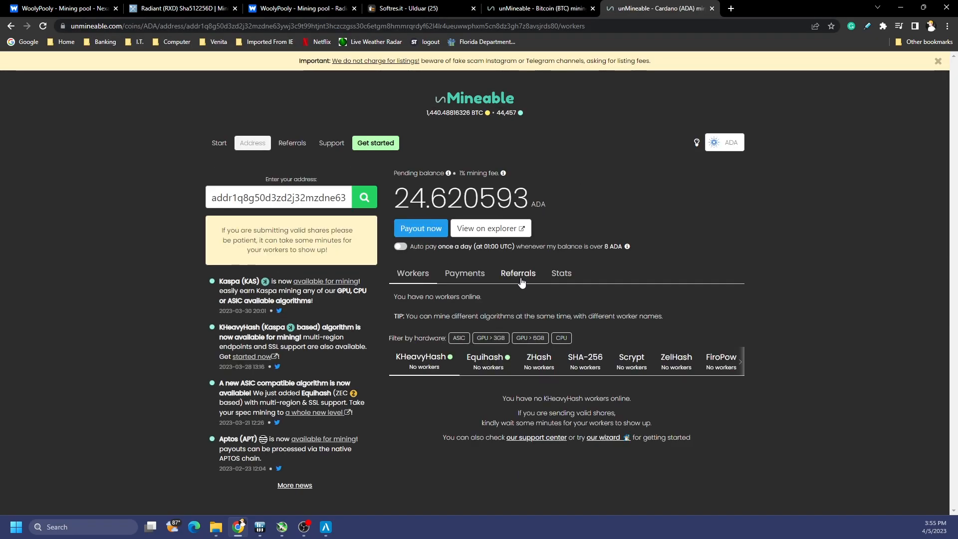
pyautogui.click(520, 275)
pyautogui.moveTo(496, 329); pyautogui.dragTo(392, 328)
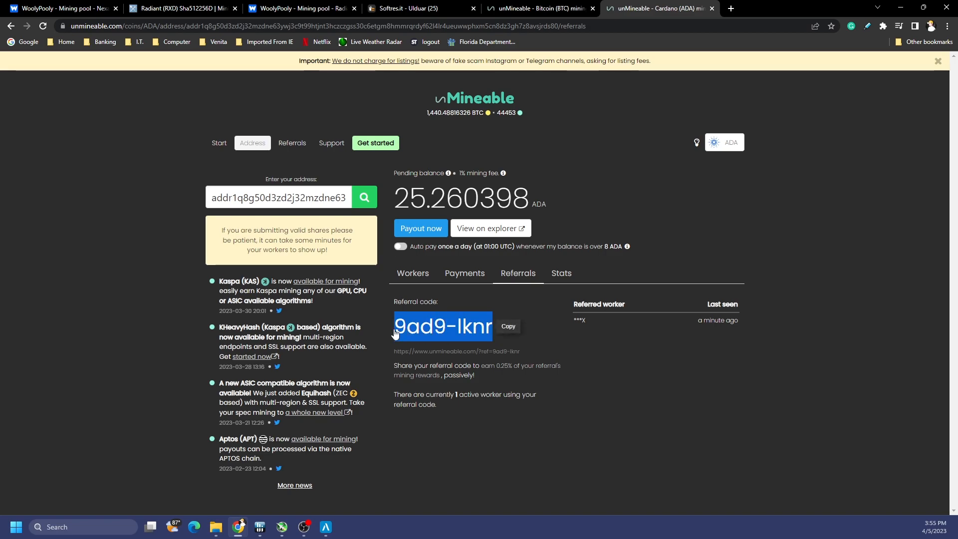
pyautogui.click(506, 326)
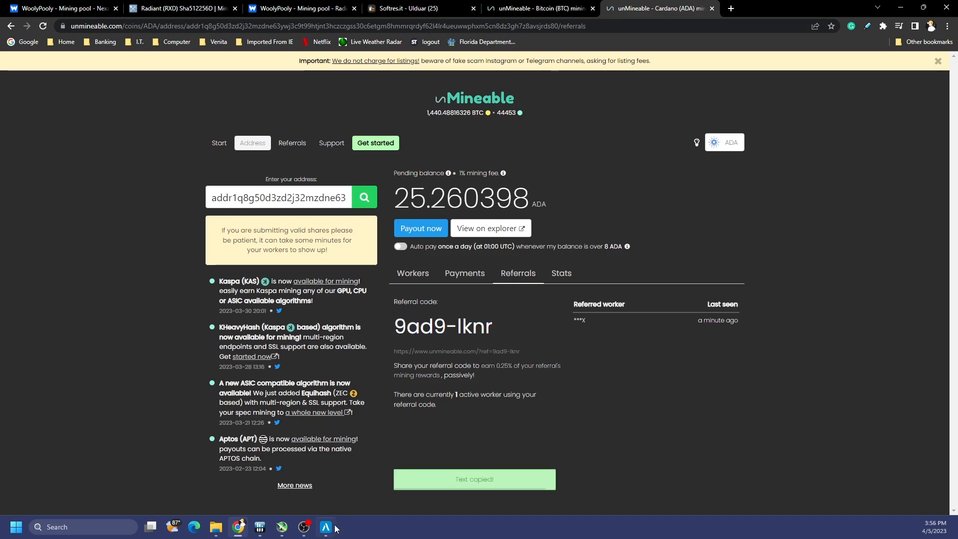
pyautogui.click(326, 526)
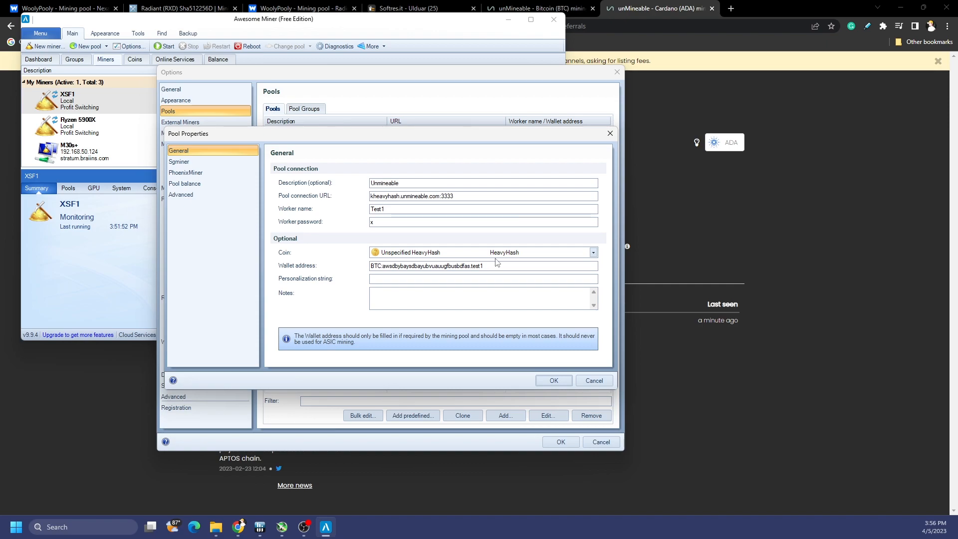
# Step: Append # and the referral code to the wallet address, then save the Unmineable pool
pyautogui.click(541, 8)
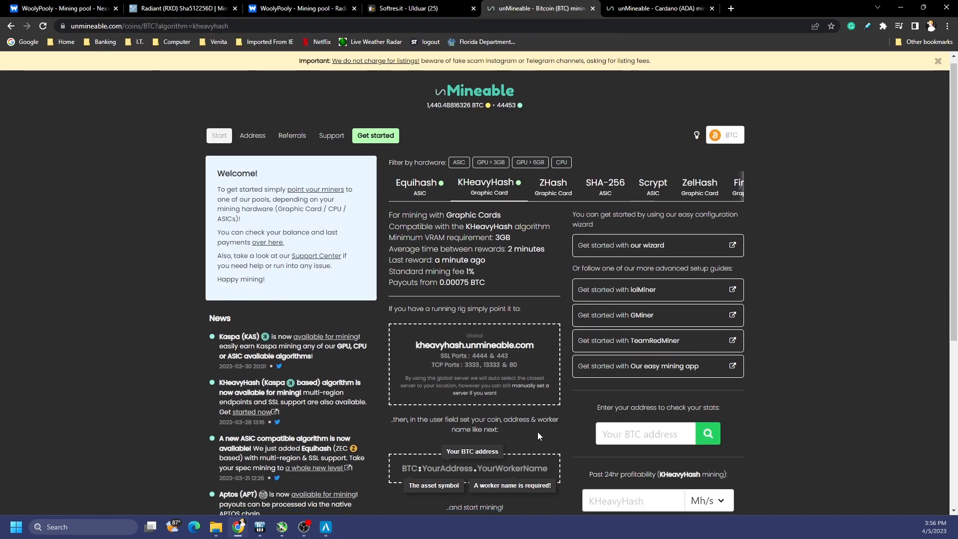
pyautogui.scroll(-2, 499, 394)
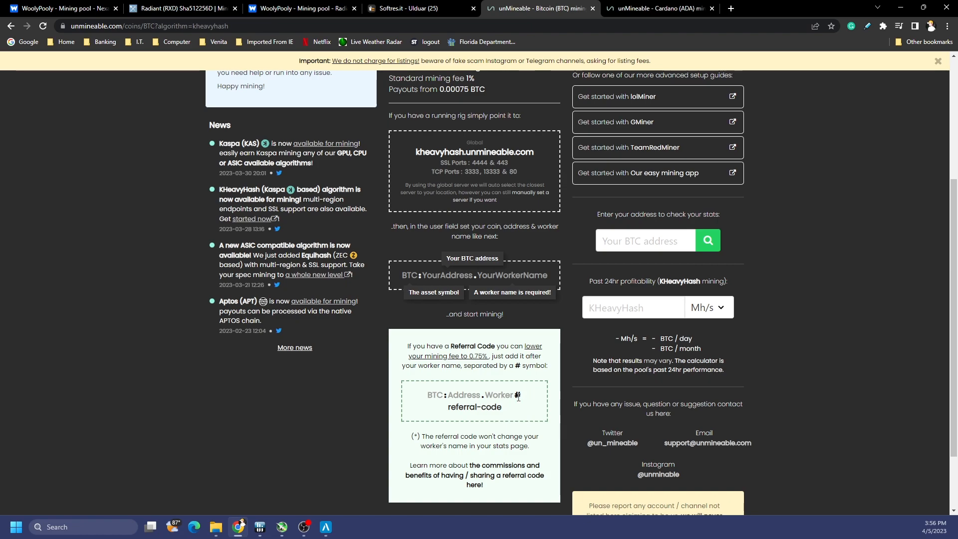
pyautogui.hotkey('alt', 'Tab')
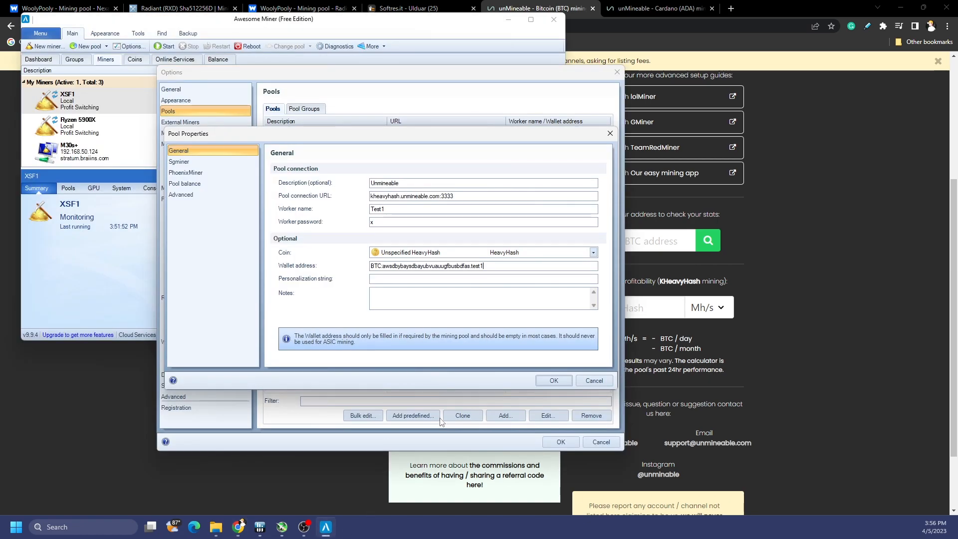
pyautogui.click(554, 380)
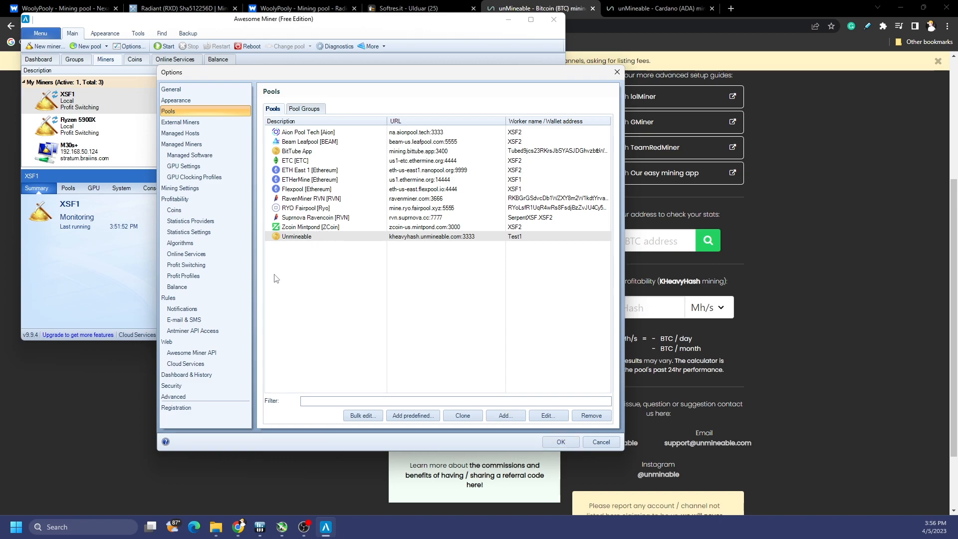
pyautogui.click(200, 266)
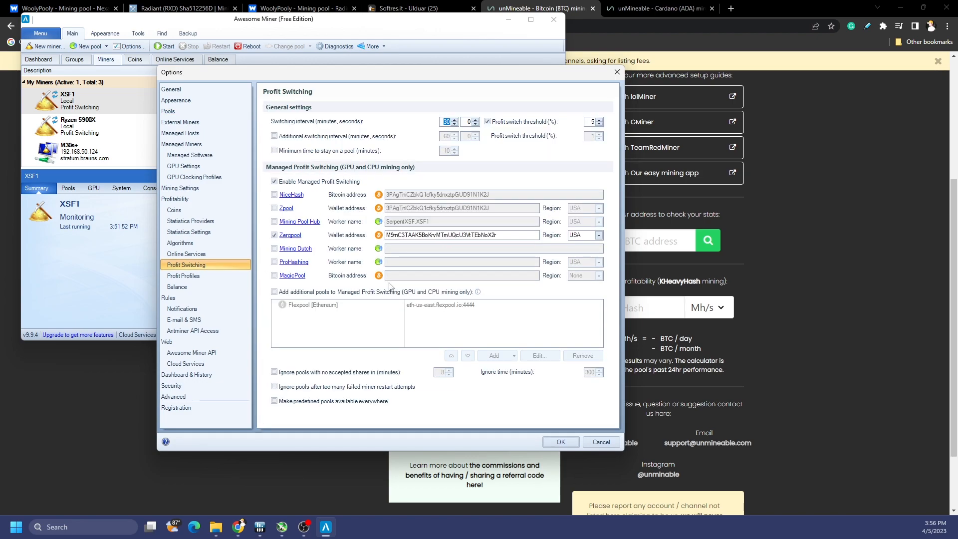
# Step: Enable additional pools, untick Zergpool, and remove Flexpool from the additional pools
pyautogui.click(275, 292)
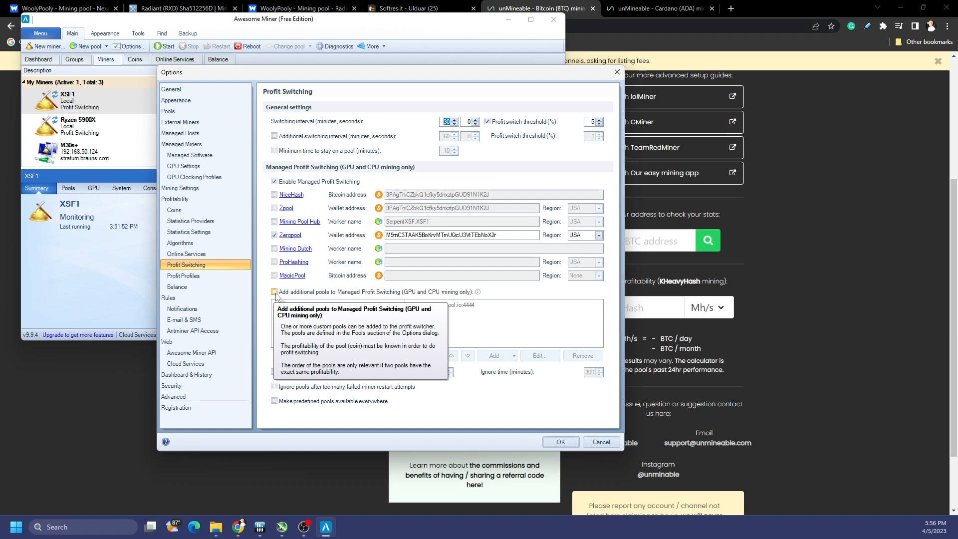
pyautogui.click(275, 235)
pyautogui.click(382, 304)
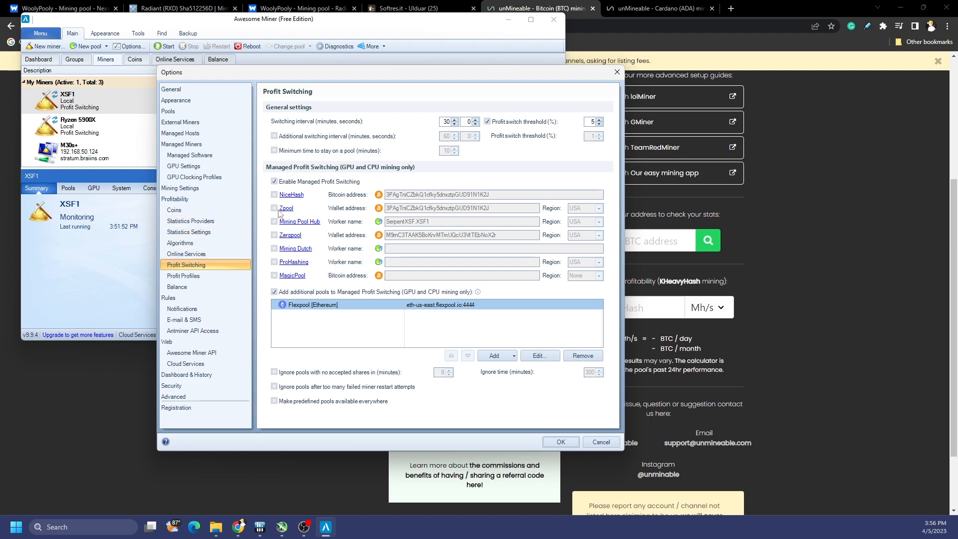
pyautogui.click(549, 357)
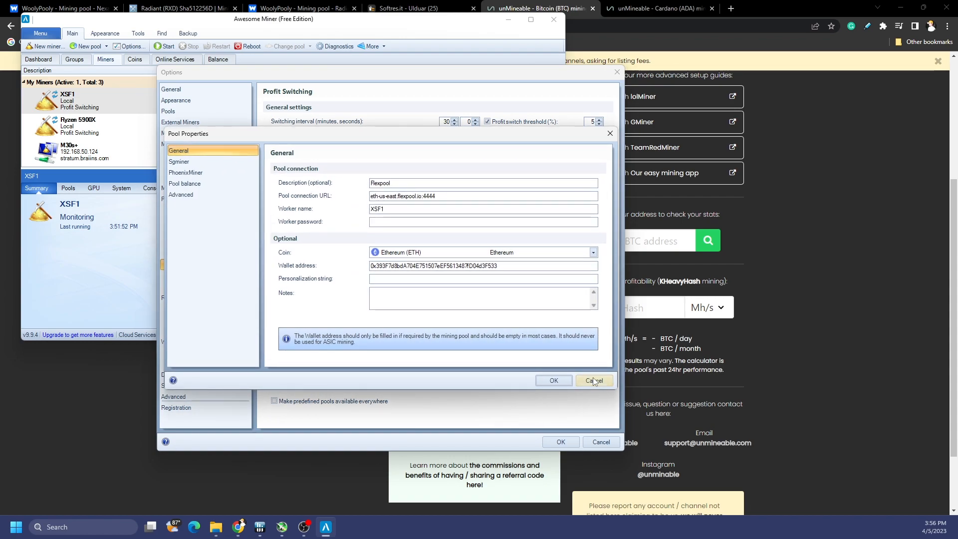
pyautogui.click(592, 379)
pyautogui.click(498, 306)
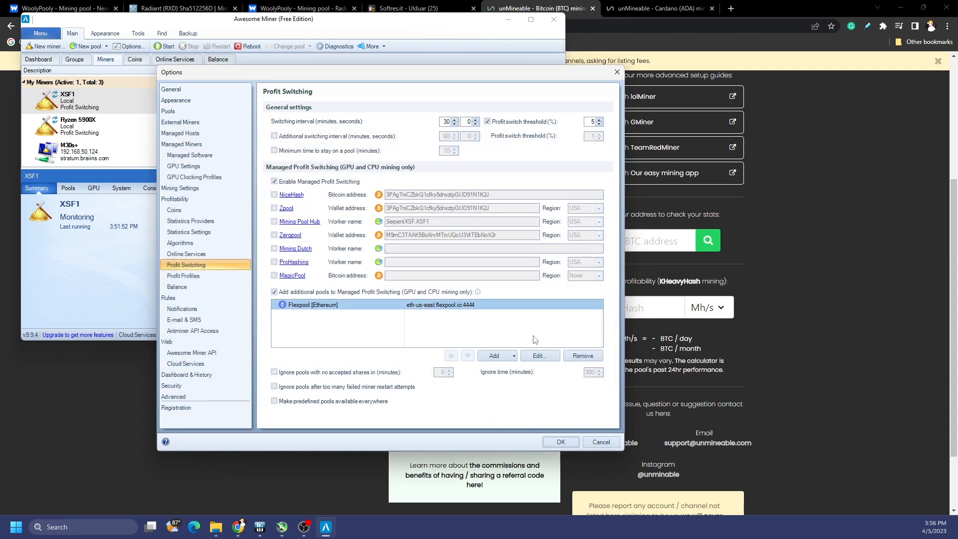
pyautogui.click(590, 358)
# Step: Add the existing Unmineable pool to the additional pools
pyautogui.click(512, 356)
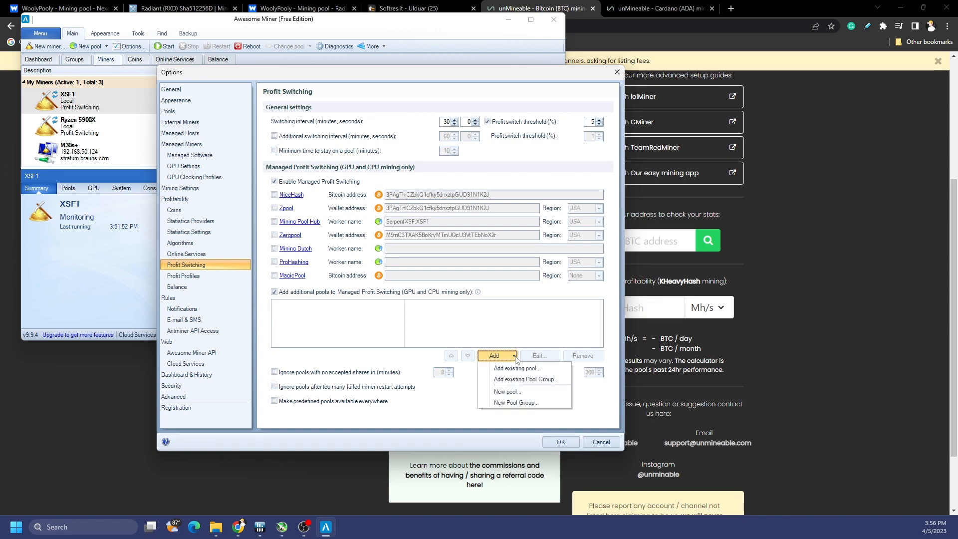
pyautogui.click(522, 370)
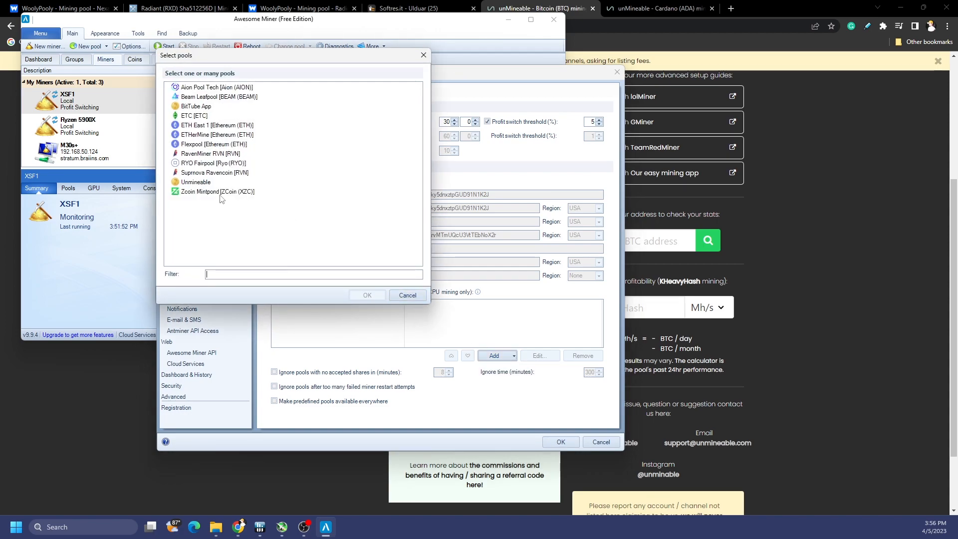
pyautogui.click(208, 185)
pyautogui.click(367, 295)
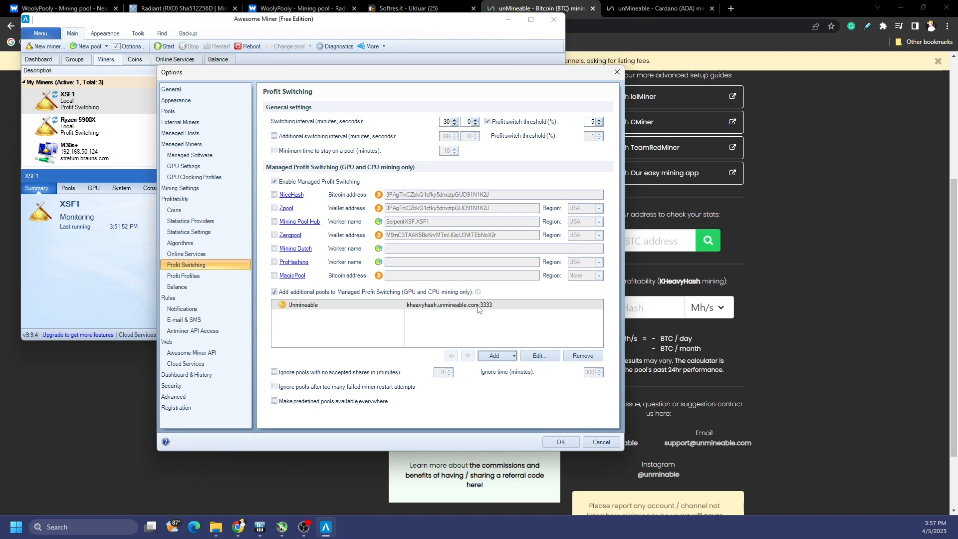
# Step: Scroll through unMineable's supported coins grid, then return to the Profit Switching settings
pyautogui.click(771, 390)
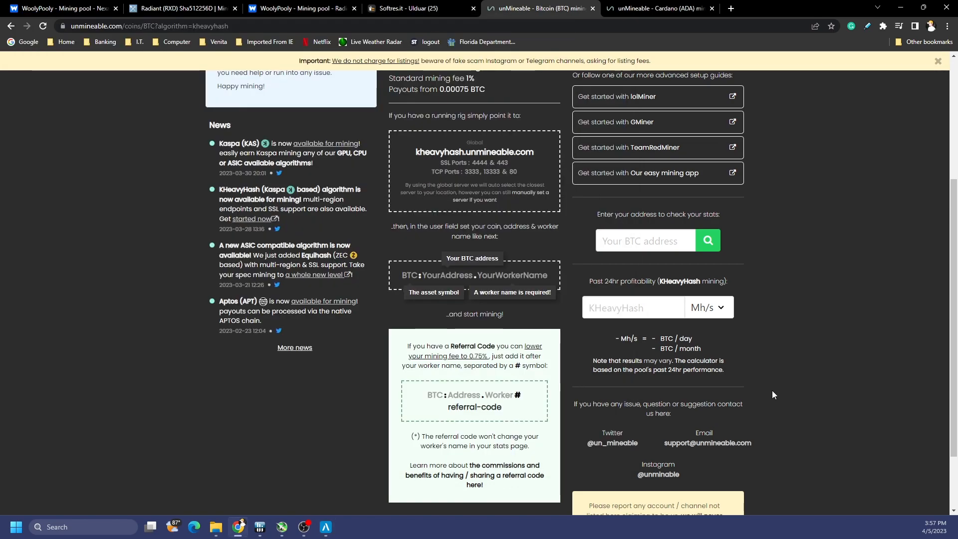
pyautogui.scroll(3, 771, 390)
pyautogui.scroll(1, 771, 390)
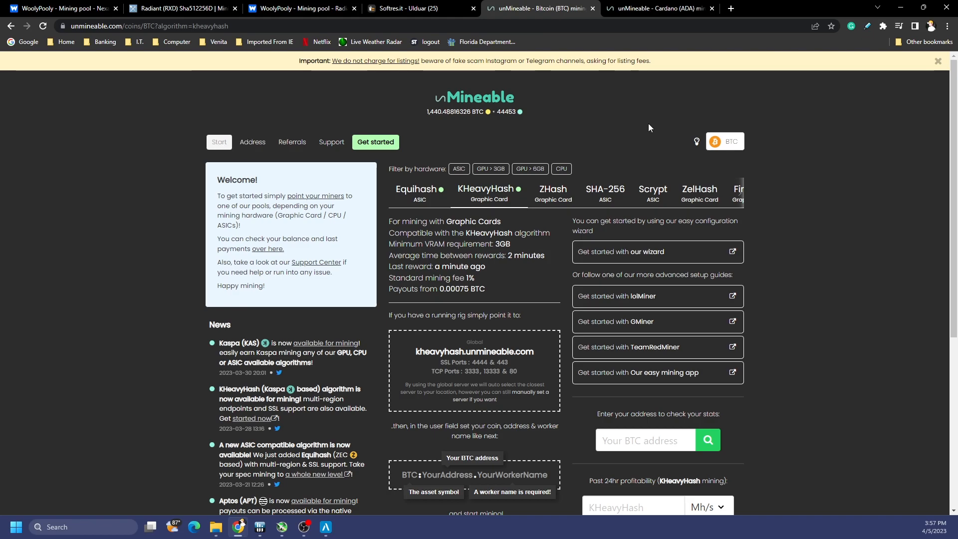
pyautogui.click(483, 105)
pyautogui.scroll(-9, 800, 295)
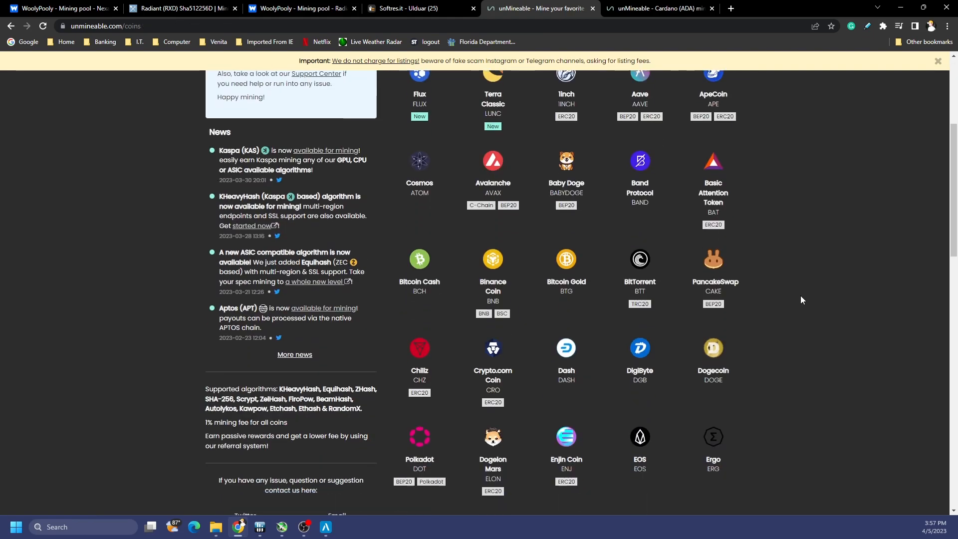
pyautogui.scroll(-8, 800, 295)
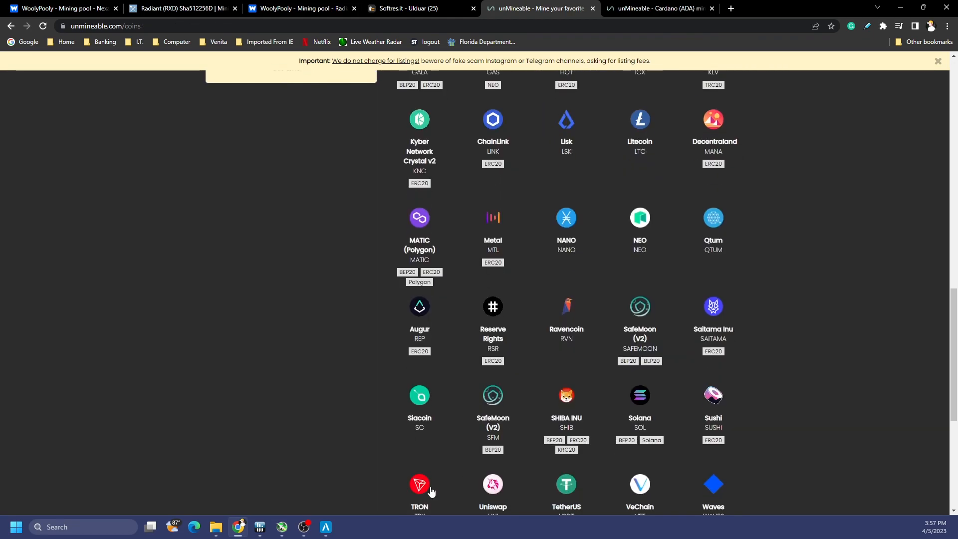
pyautogui.click(329, 528)
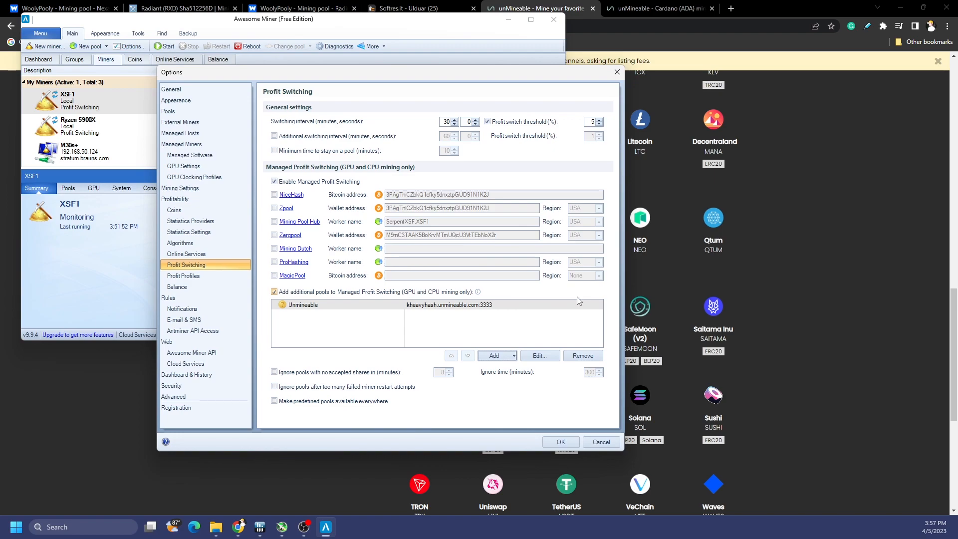
# Step: Apply the profit switching changes and close Options, returning to the Miners tab
pyautogui.click(572, 446)
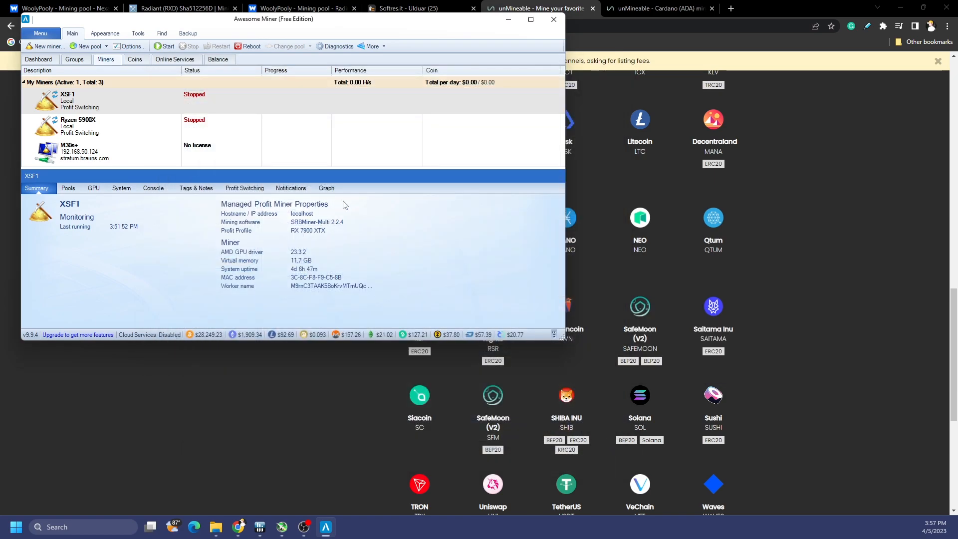